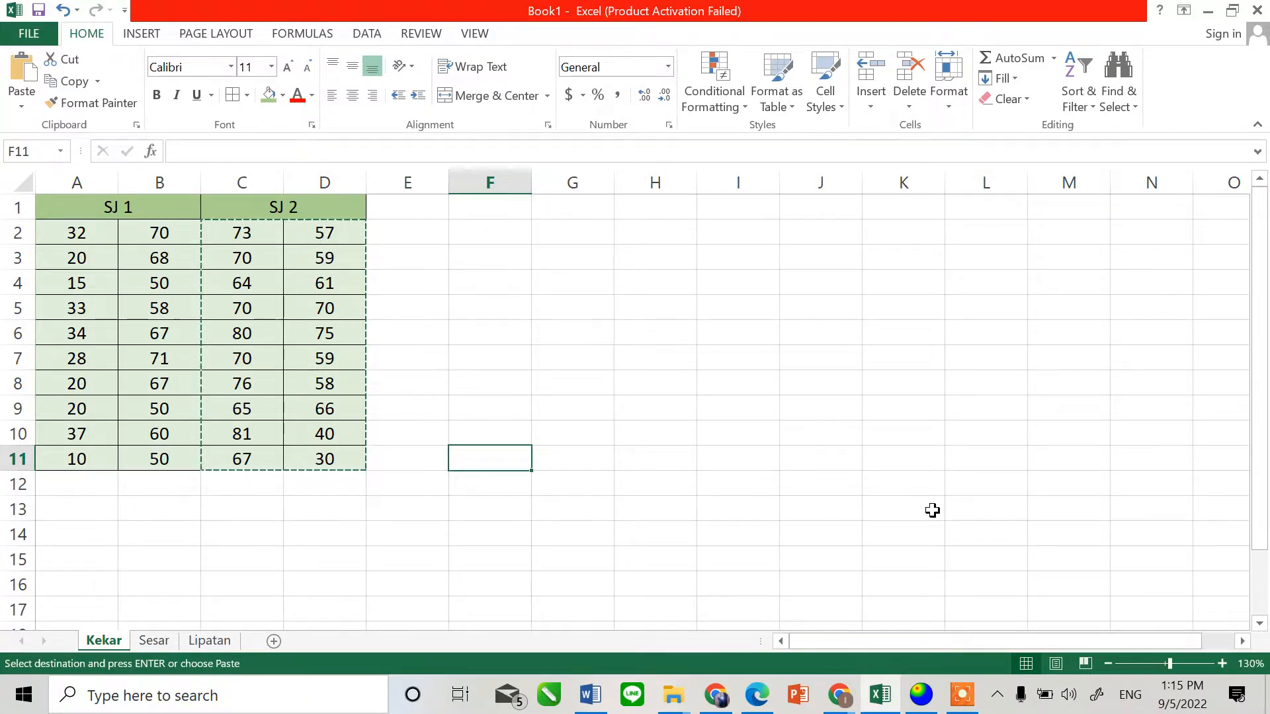
Switch to Dips and create a new project with the global orientation format set to Strike (Right) / Dip.
{"action": "left_click", "coordinate": [925, 700]}
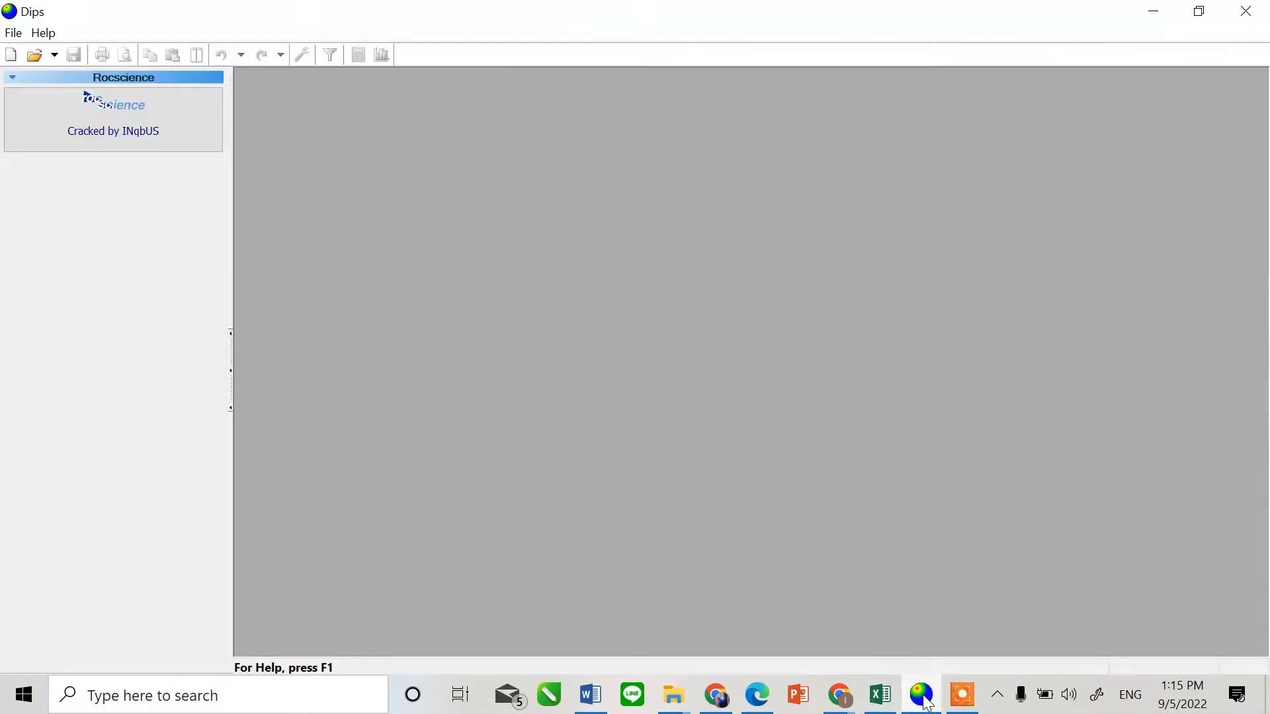
{"action": "left_click", "coordinate": [12, 55]}
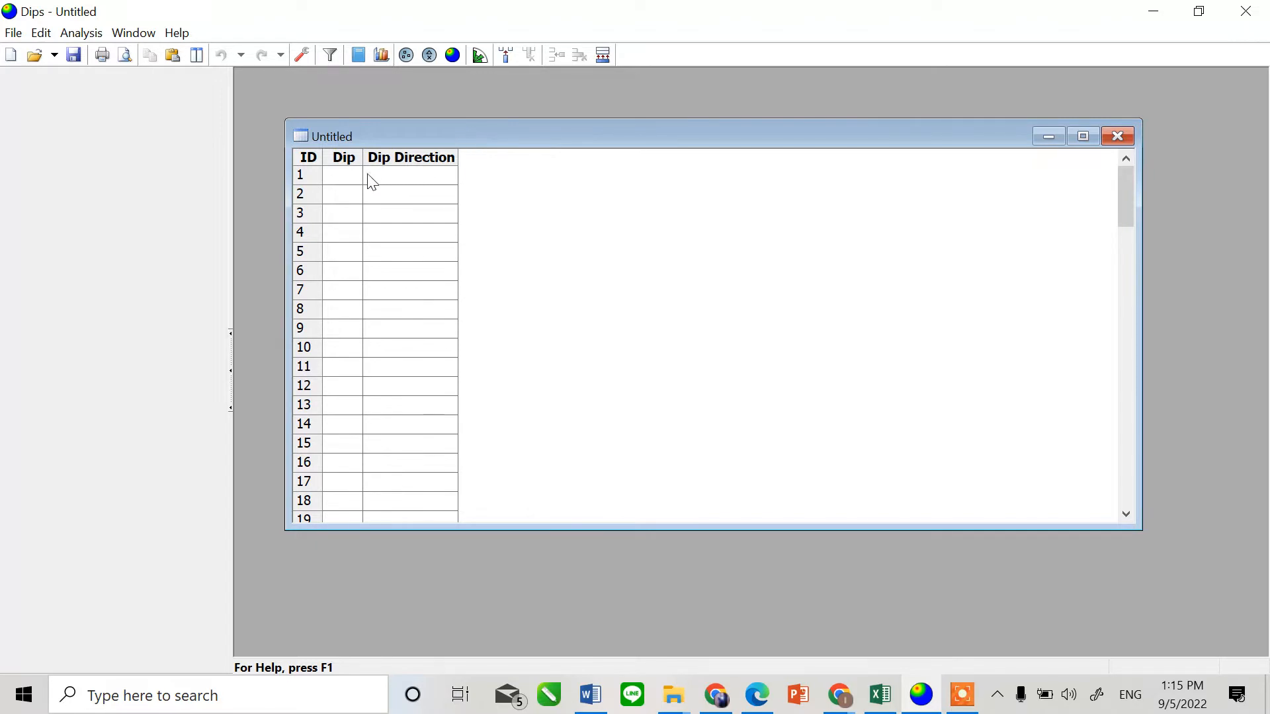
{"action": "left_click", "coordinate": [305, 54]}
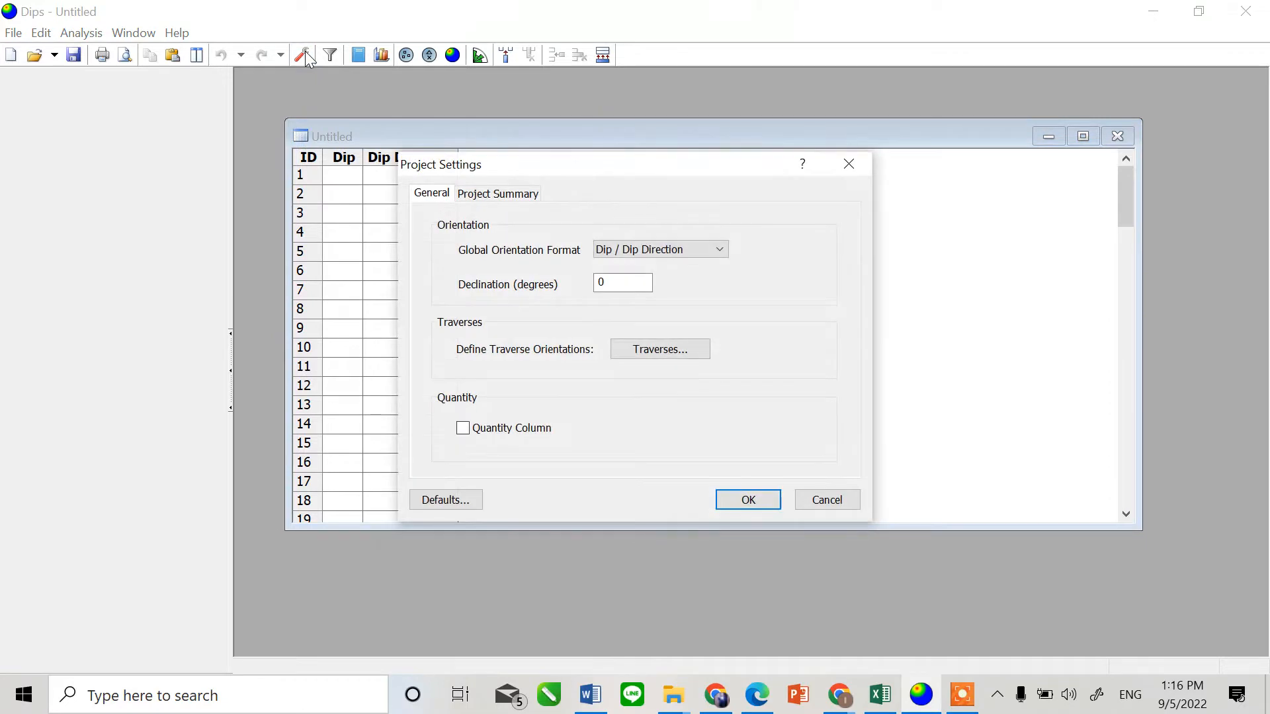
{"action": "left_click", "coordinate": [684, 250]}
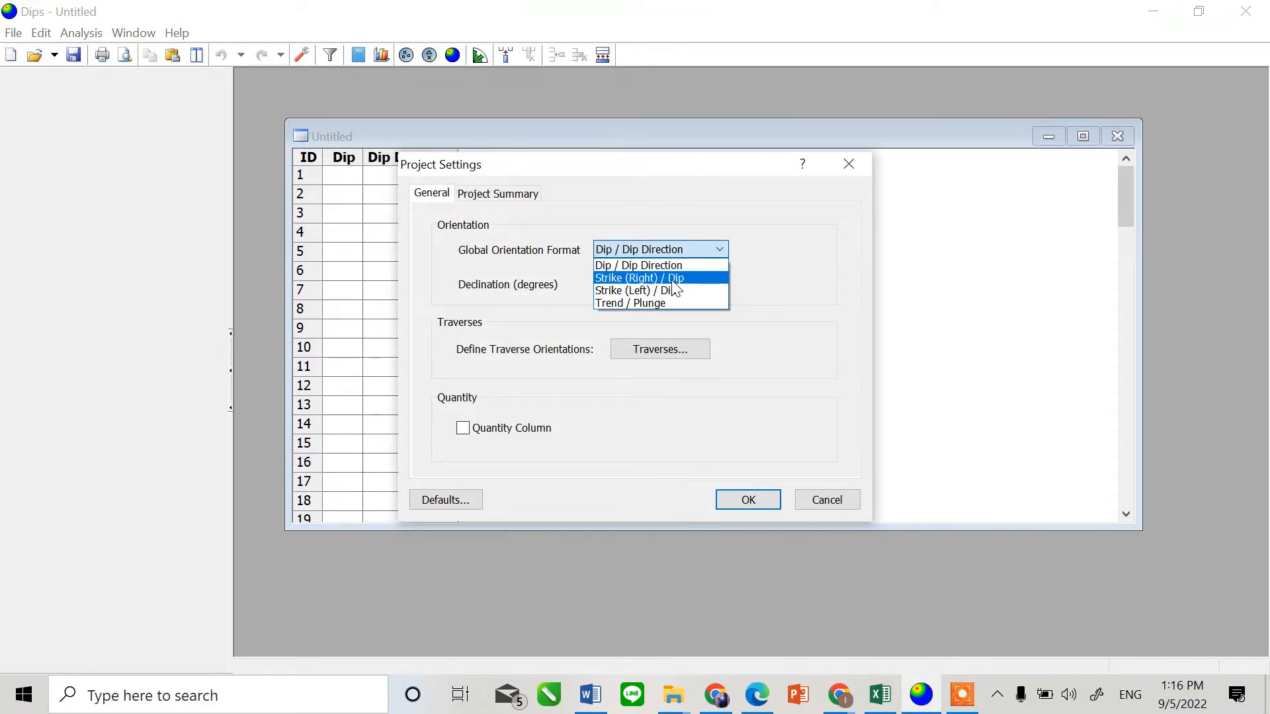
{"action": "left_click", "coordinate": [675, 279]}
{"action": "left_click", "coordinate": [727, 509]}
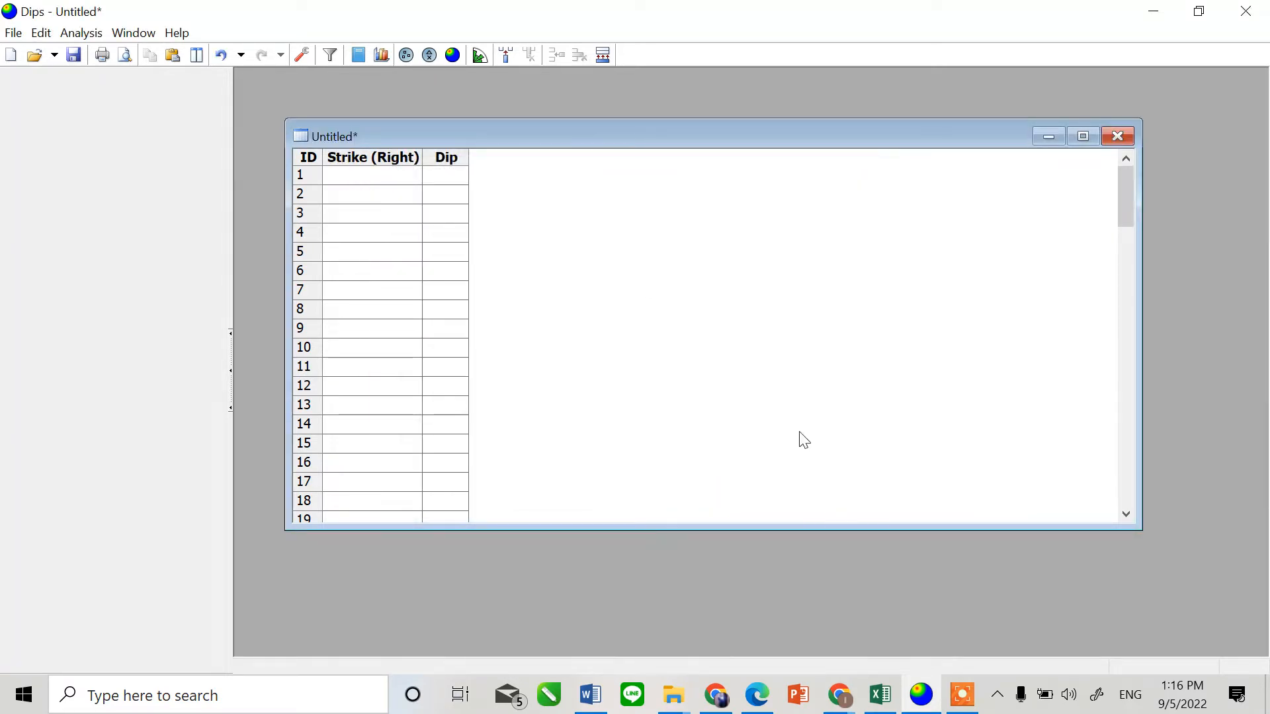
Copy the ten SJ 1 value pairs (A2:B11) from the Excel Kekar sheet into the Dips grid starting at row 1.
{"action": "left_click", "coordinate": [882, 694]}
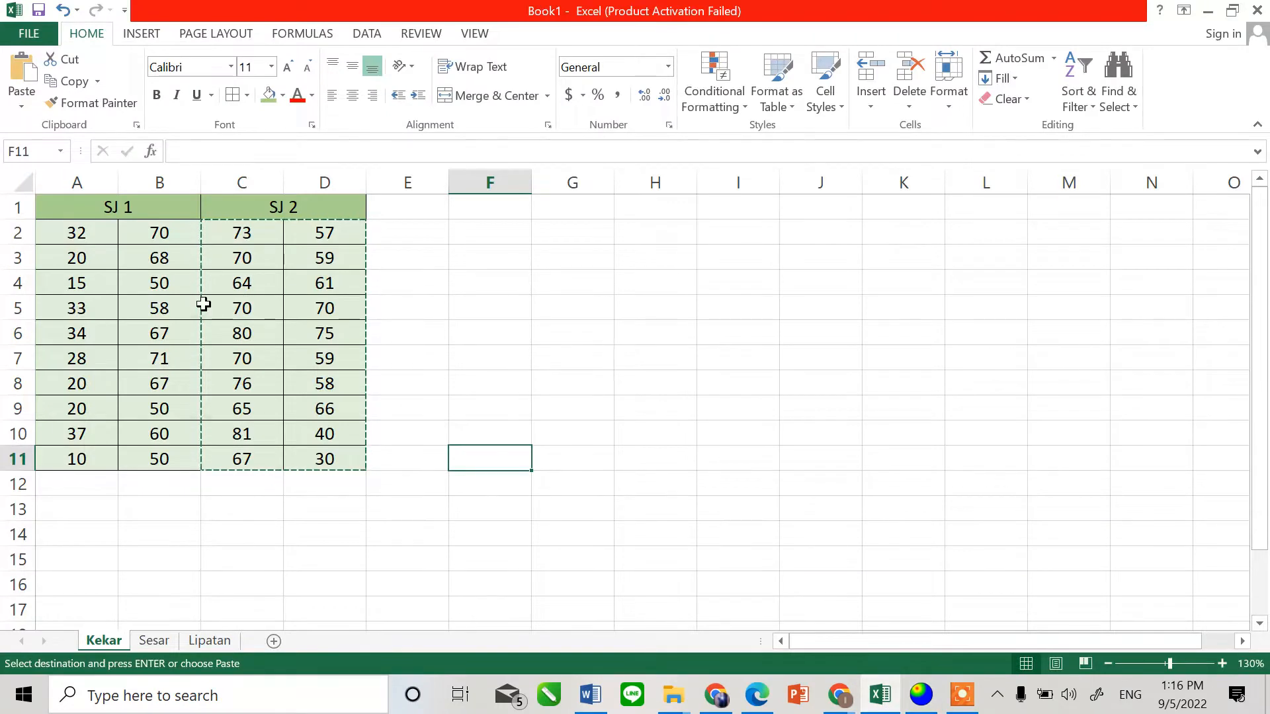
{"action": "left_click_drag", "start_coordinate": [81, 230], "coordinate": [138, 446]}
{"action": "key", "text": "ctrl+c"}
{"action": "key", "text": "alt+Tab"}
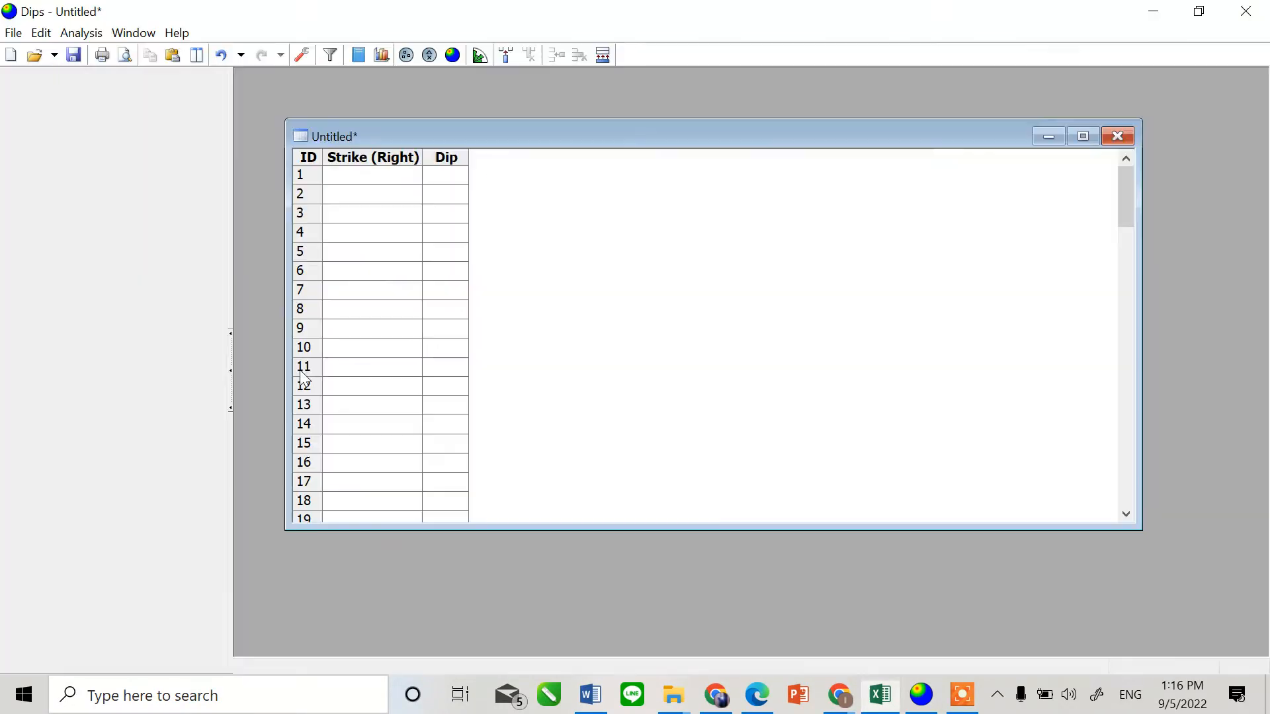
{"action": "left_click", "coordinate": [390, 179]}
{"action": "key", "text": "ctrl+v"}
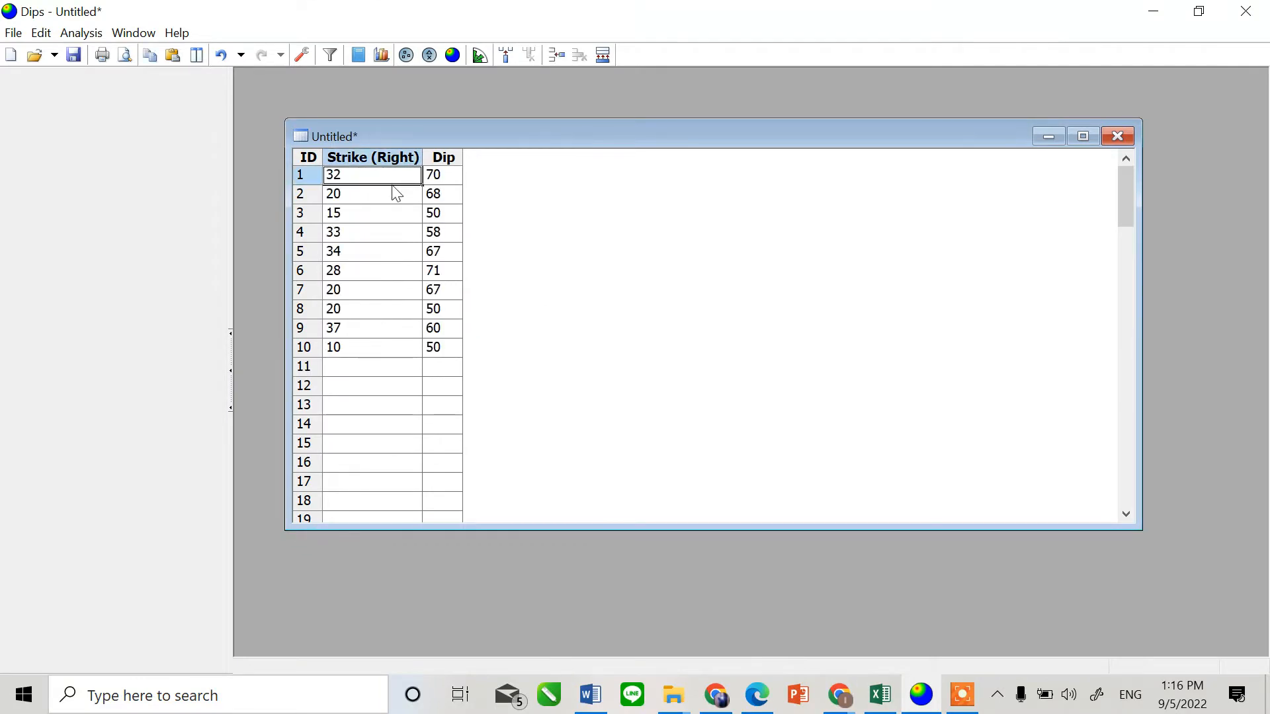
Copy the ten SJ 2 value pairs (C2:D11) from Excel into the Dips grid starting at row 11.
{"action": "key", "text": "alt+Tab"}
{"action": "left_click_drag", "start_coordinate": [272, 237], "coordinate": [307, 462]}
{"action": "key", "text": "alt+Tab"}
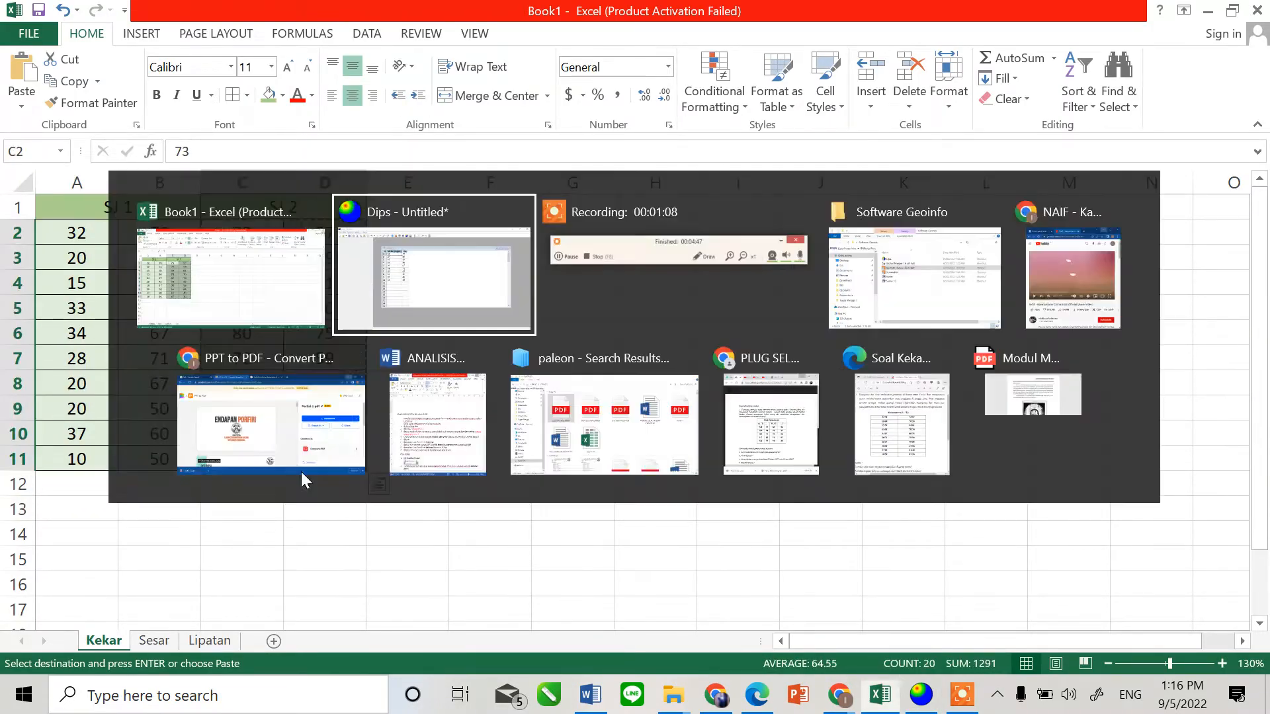
{"action": "left_click", "coordinate": [346, 369]}
{"action": "key", "text": "ctrl+v"}
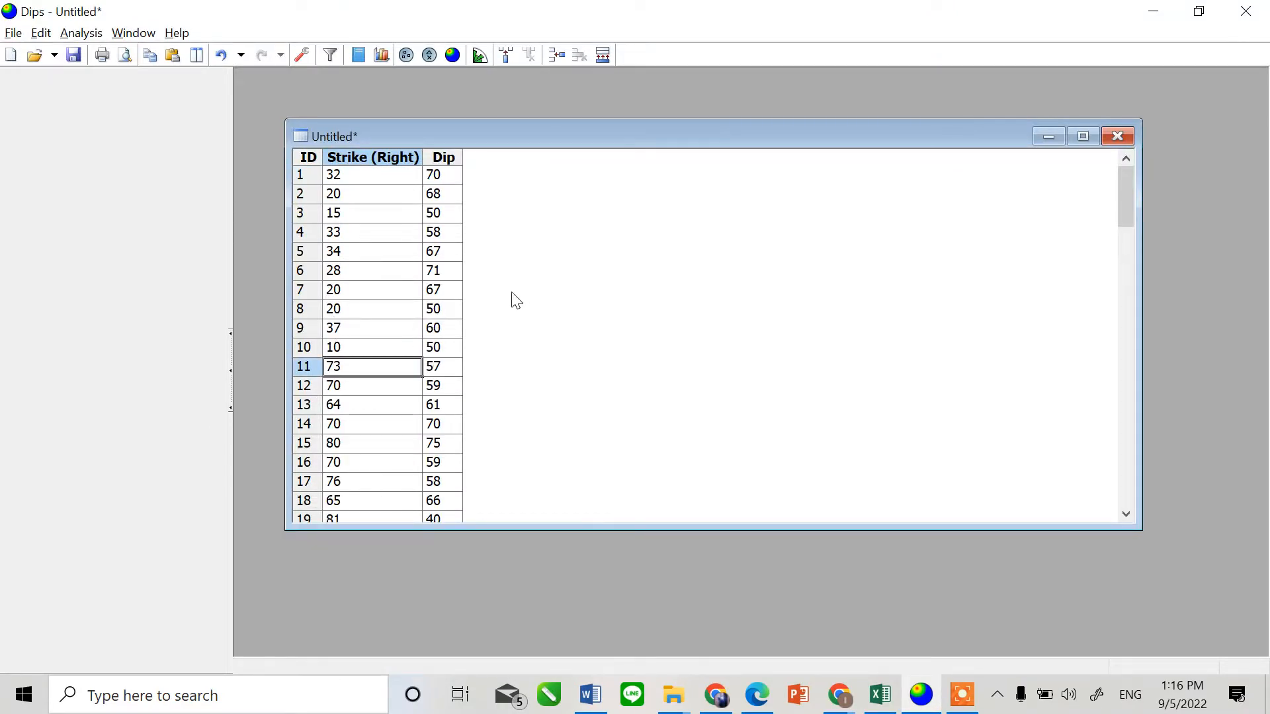
Open the contour stereonet plot maximized and add a user plane labelled SJ2 at the red density peak, with strike/dip 70/62.
{"action": "left_click", "coordinate": [456, 56]}
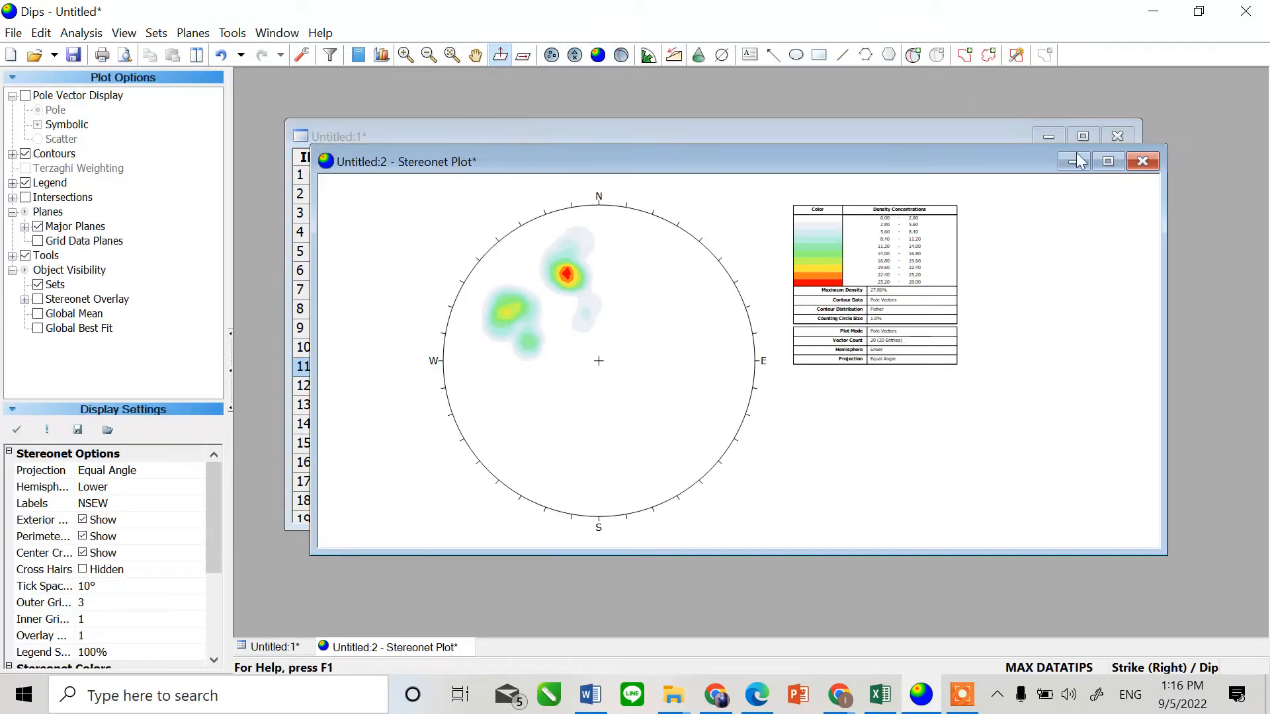
{"action": "double_click", "coordinate": [939, 164]}
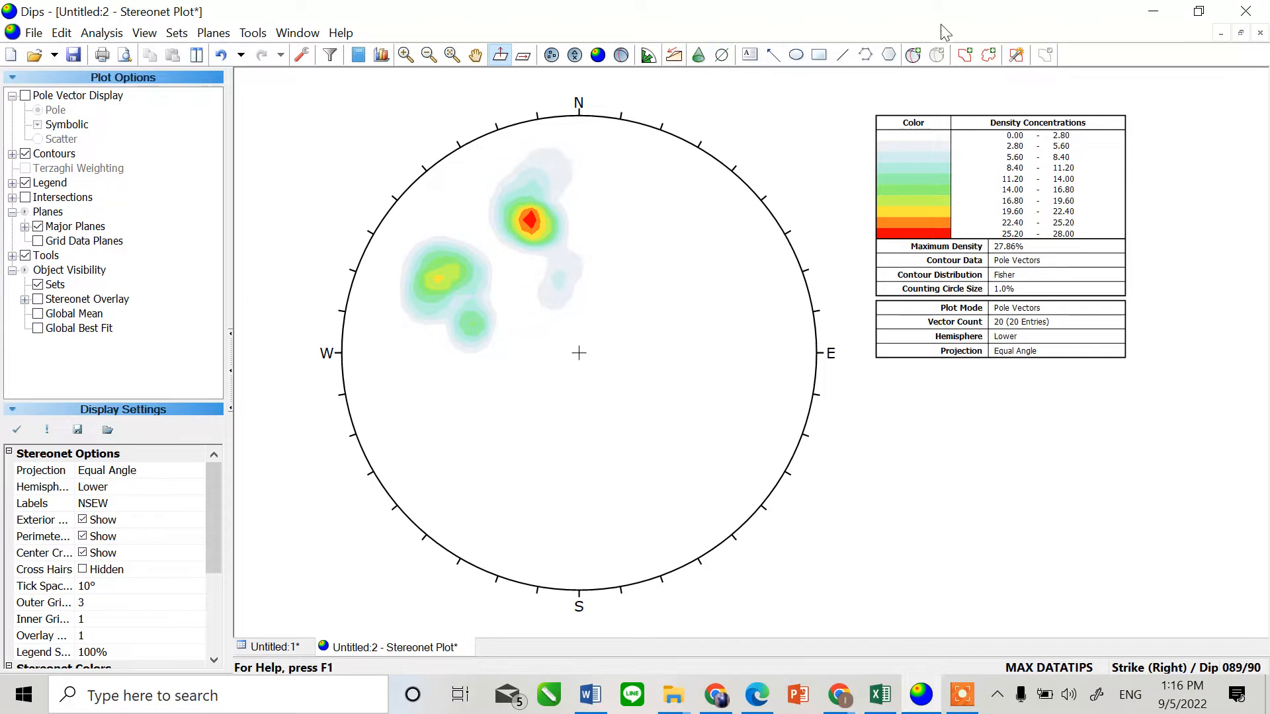
{"action": "left_click", "coordinate": [915, 58]}
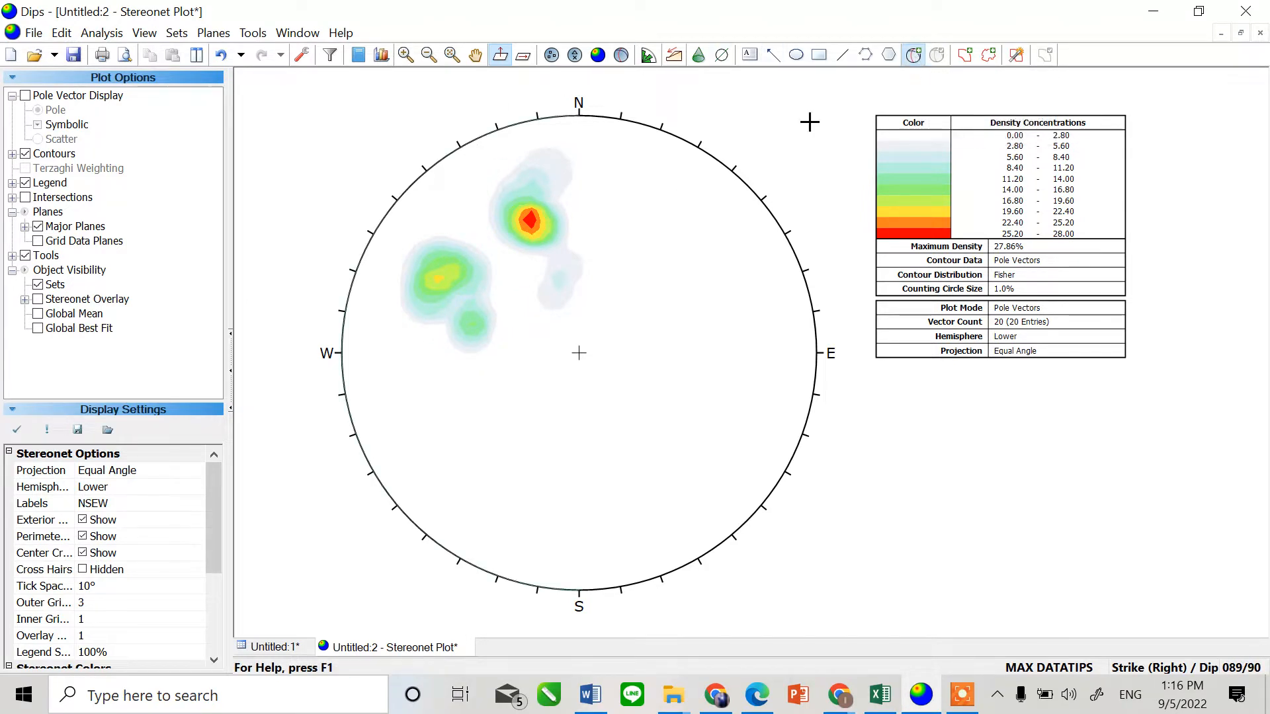
{"action": "scroll", "coordinate": [531, 218], "scroll_direction": "up", "scroll_amount": 3}
{"action": "scroll", "coordinate": [531, 215], "scroll_direction": "up", "scroll_amount": 2}
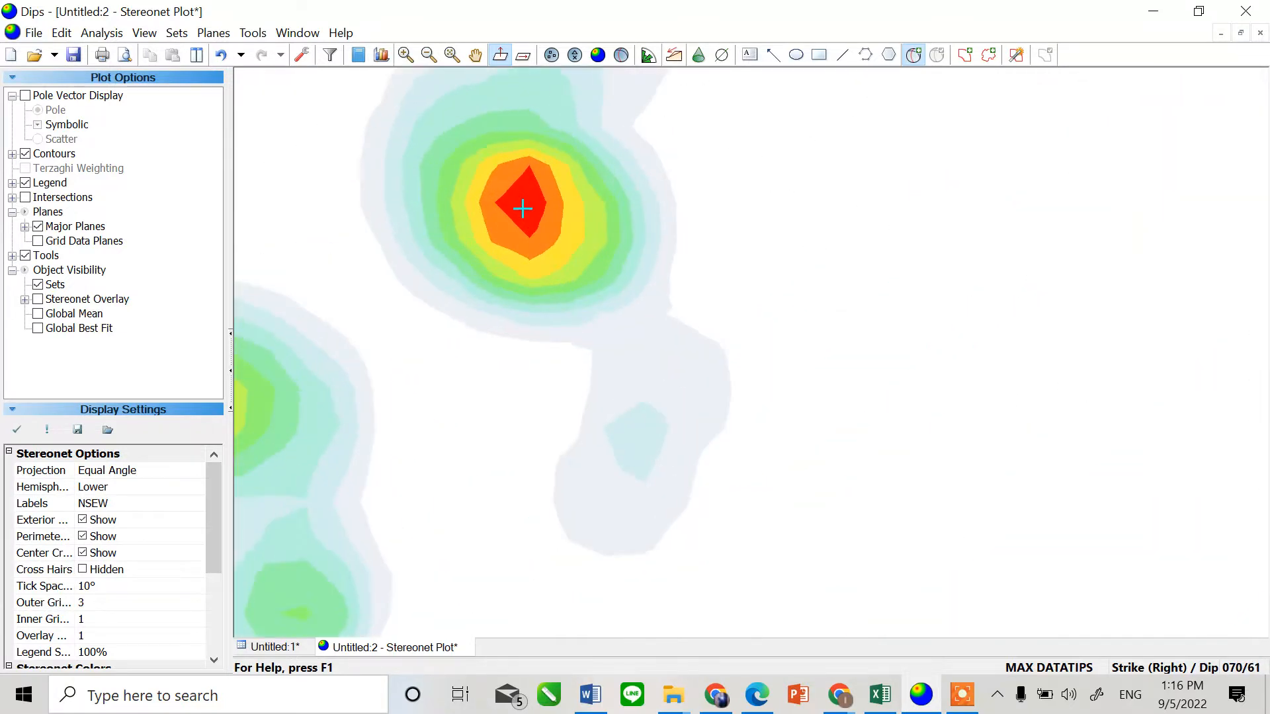
{"action": "left_click", "coordinate": [525, 204]}
{"action": "left_click", "coordinate": [652, 269]}
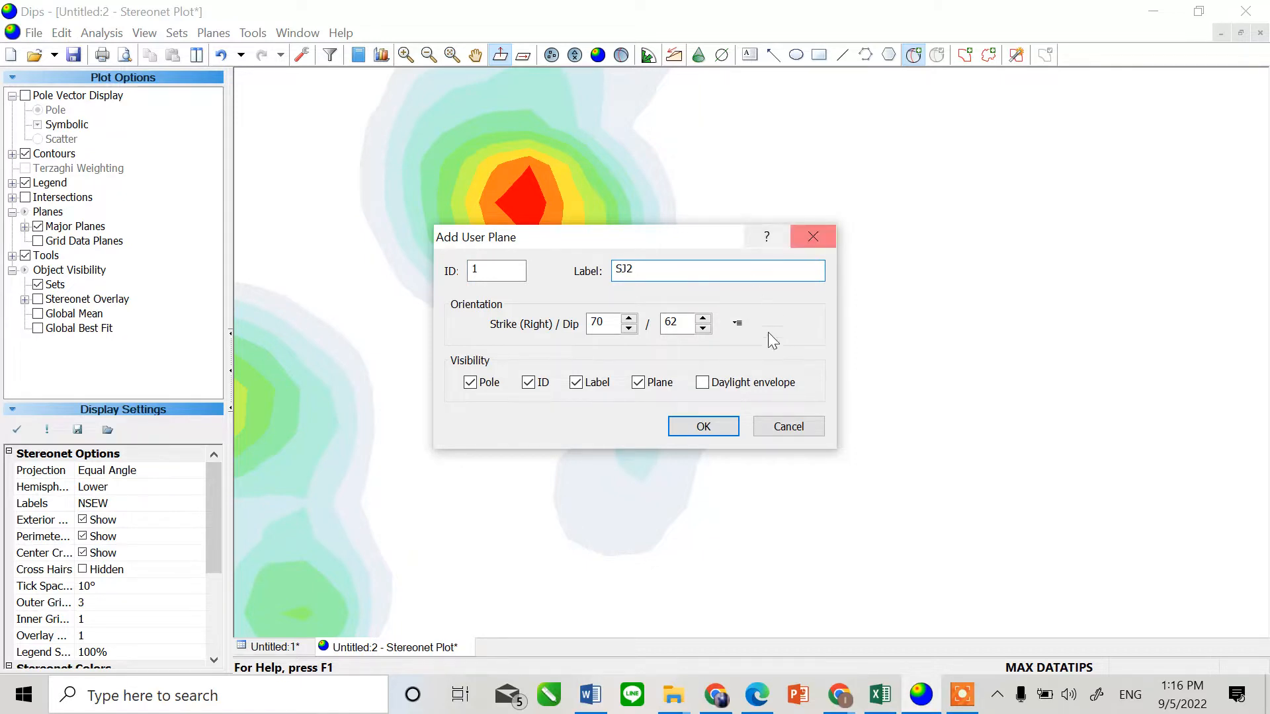
{"action": "left_click", "coordinate": [721, 427]}
{"action": "scroll", "coordinate": [738, 255], "scroll_direction": "down", "scroll_amount": 3}
{"action": "scroll", "coordinate": [738, 255], "scroll_direction": "down", "scroll_amount": 2}
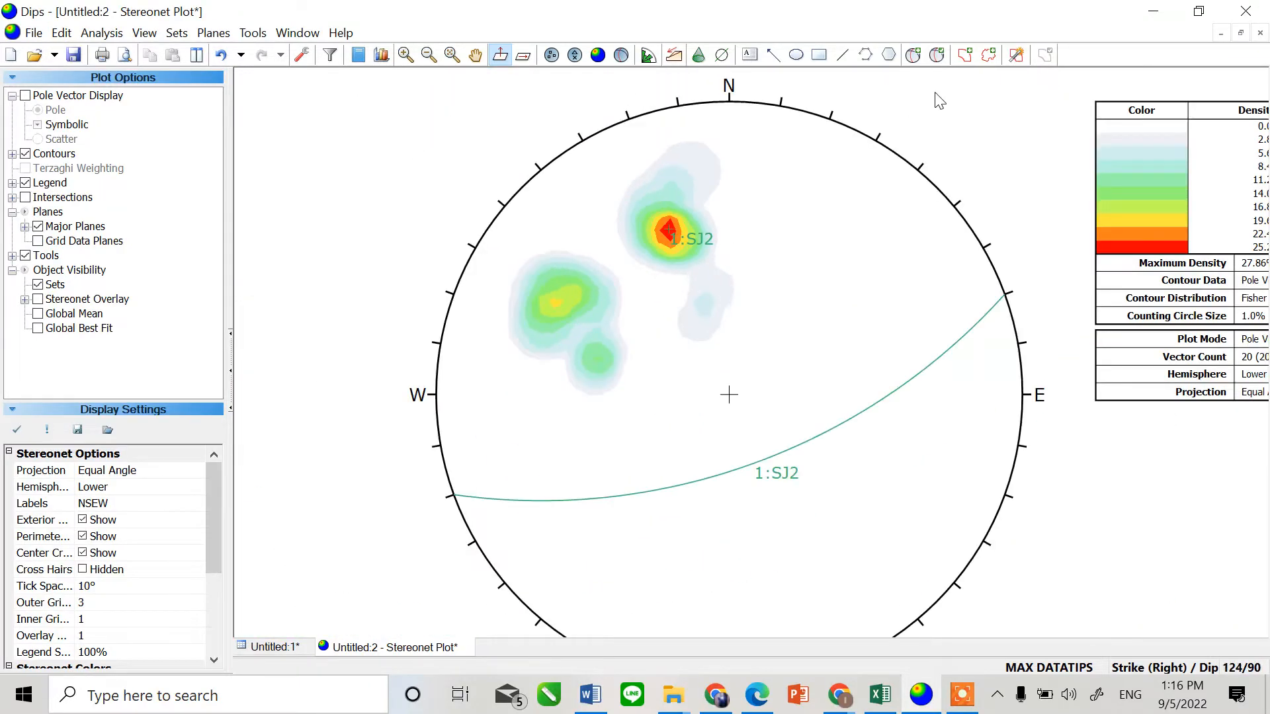
Add a user plane labelled SJ1 at the yellow peak of the western pole cluster, with strike/dip 28/68.
{"action": "left_click", "coordinate": [914, 58]}
{"action": "scroll", "coordinate": [555, 298], "scroll_direction": "up", "scroll_amount": 5}
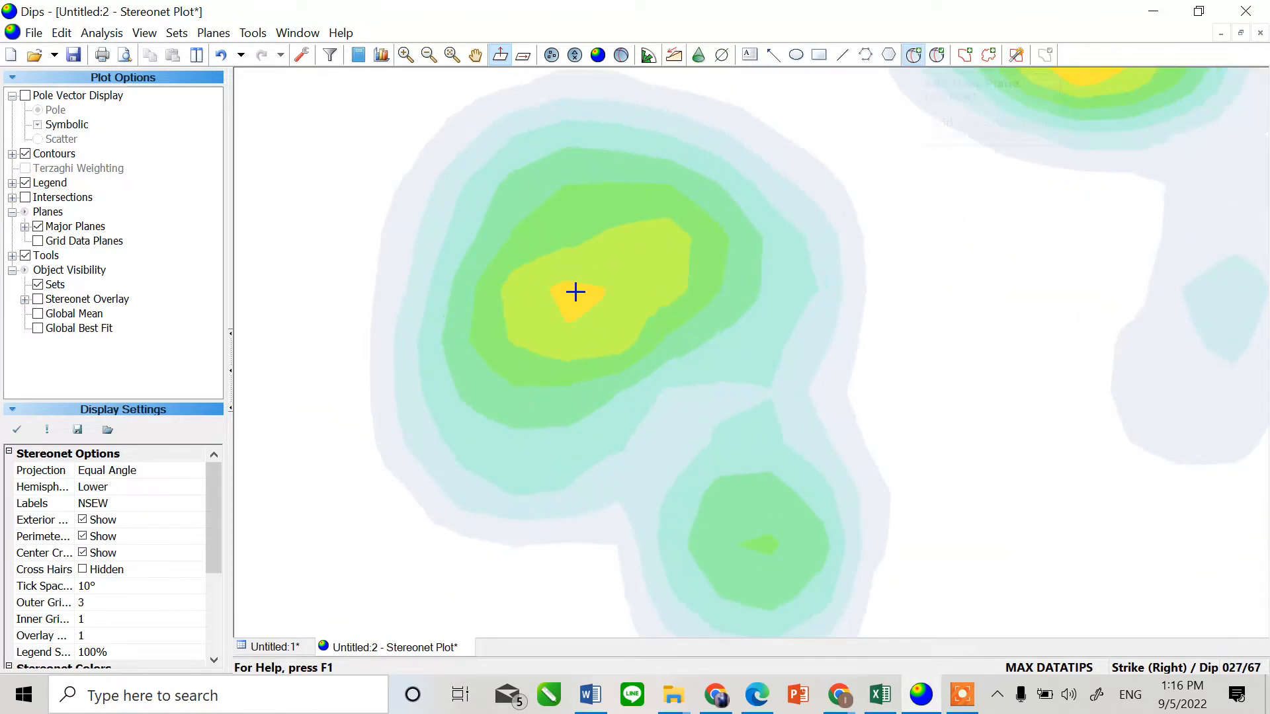
{"action": "left_click", "coordinate": [574, 295]}
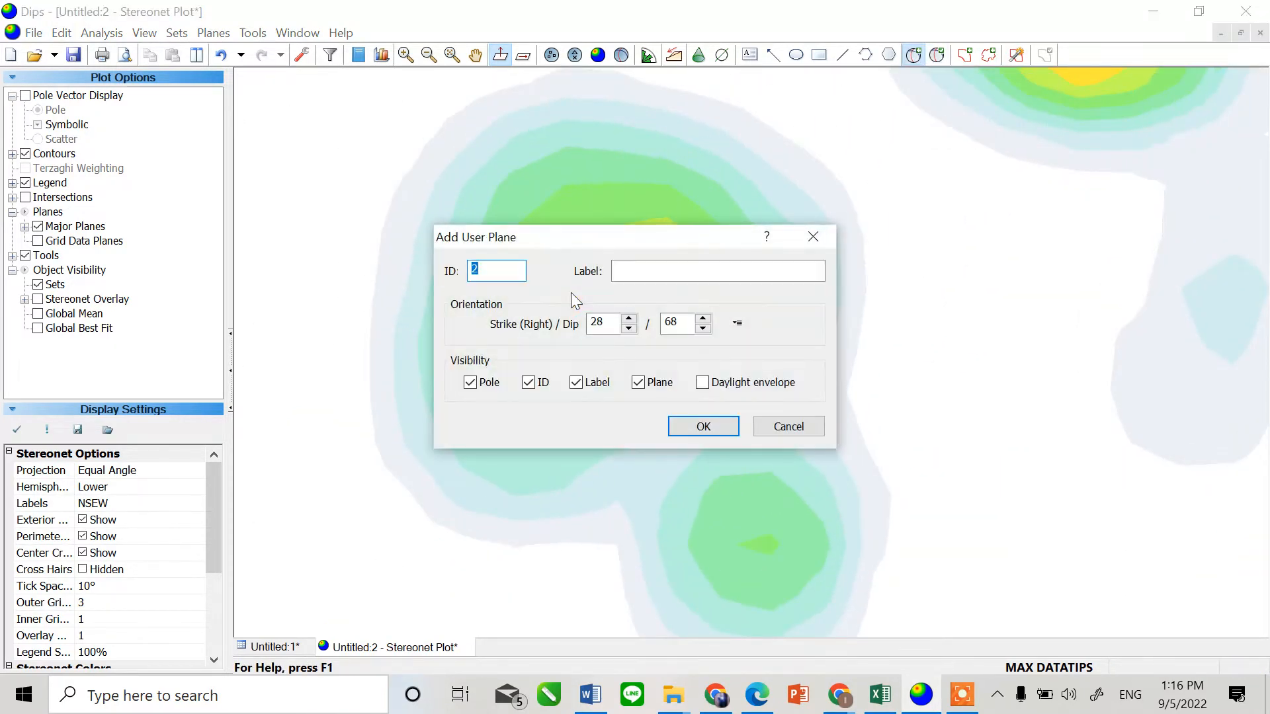
{"action": "left_click", "coordinate": [704, 275]}
{"action": "type", "text": "SJ"}
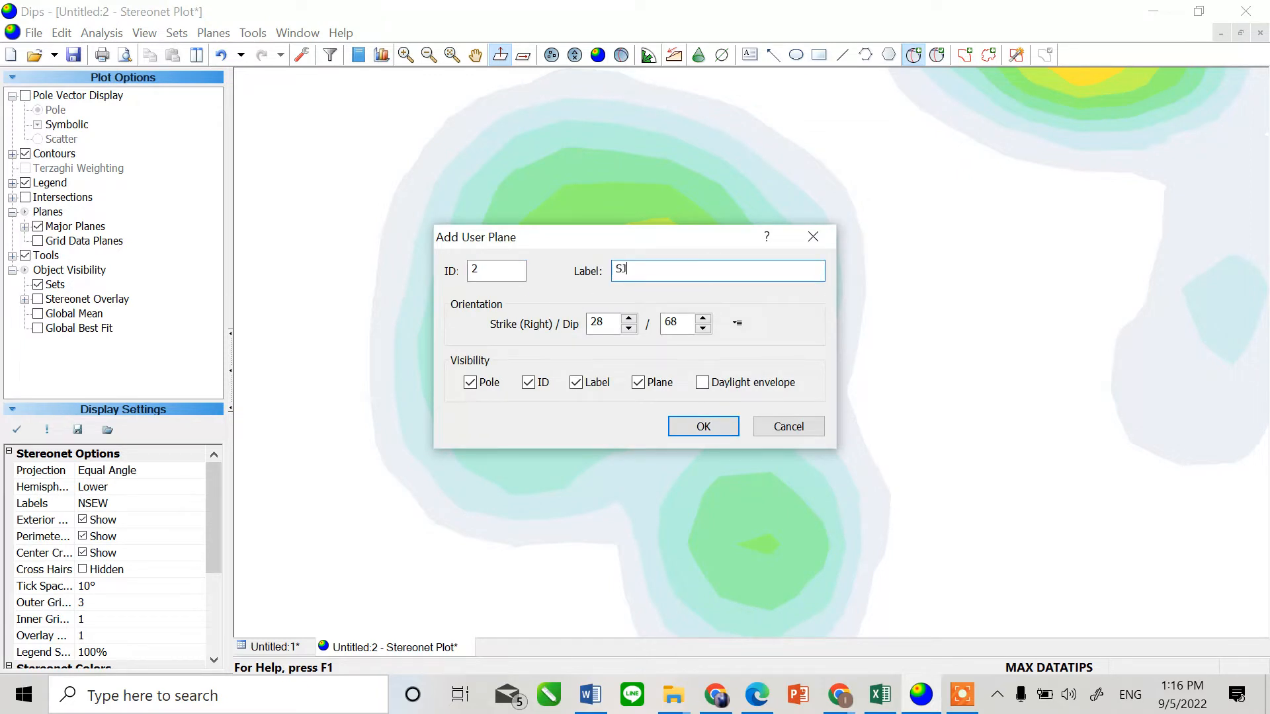
{"action": "type", "text": "1"}
{"action": "left_click", "coordinate": [703, 427]}
{"action": "scroll", "coordinate": [783, 274], "scroll_direction": "down", "scroll_amount": 5}
{"action": "left_click_drag", "start_coordinate": [854, 305], "coordinate": [685, 310]}
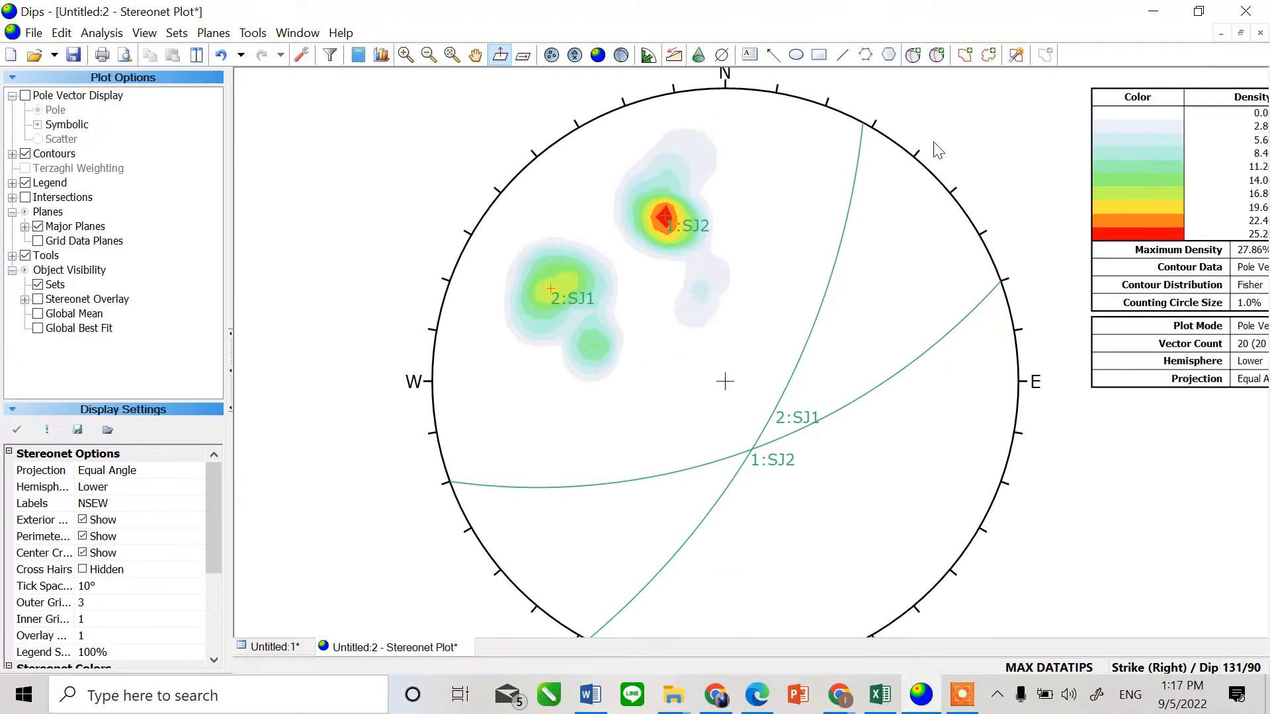
Add a user plane labelled BB at the intersection of the SJ1 and SJ2 great circles, with strike/dip 248/28.
{"action": "left_click", "coordinate": [915, 61]}
{"action": "scroll", "coordinate": [752, 450], "scroll_direction": "up", "scroll_amount": 2}
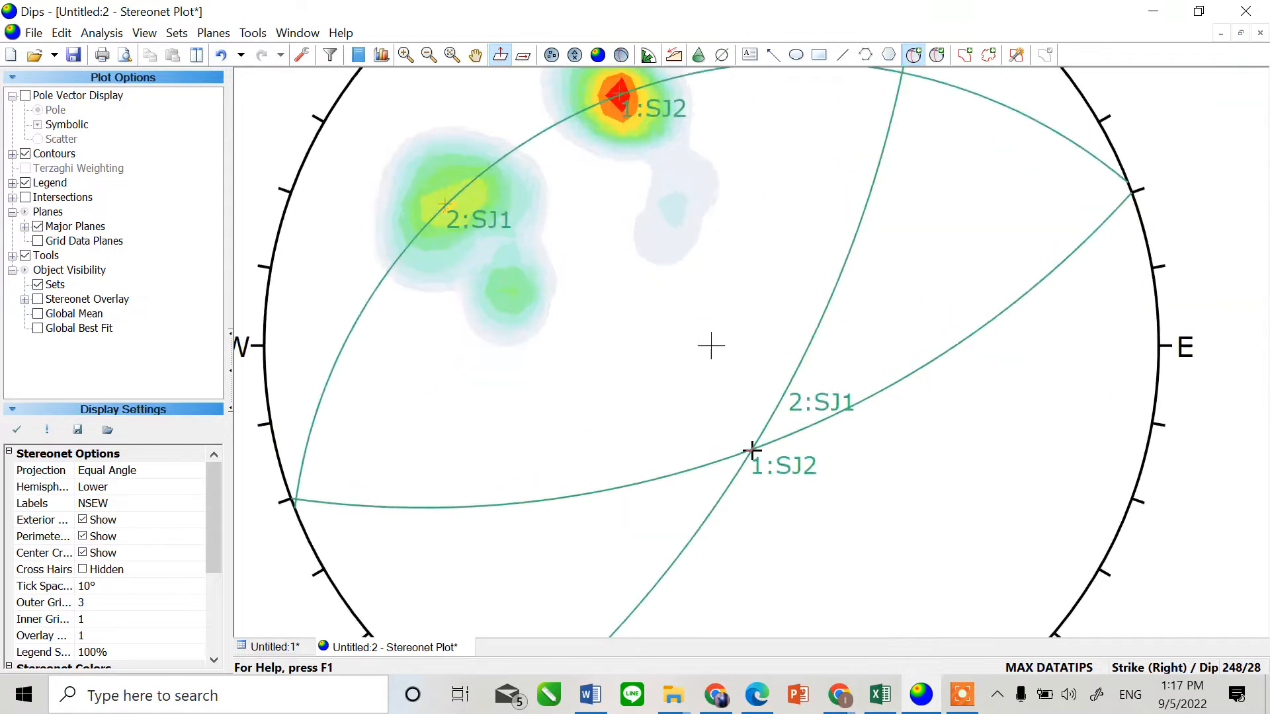
{"action": "scroll", "coordinate": [752, 450], "scroll_direction": "up", "scroll_amount": 3}
{"action": "left_click", "coordinate": [751, 448]}
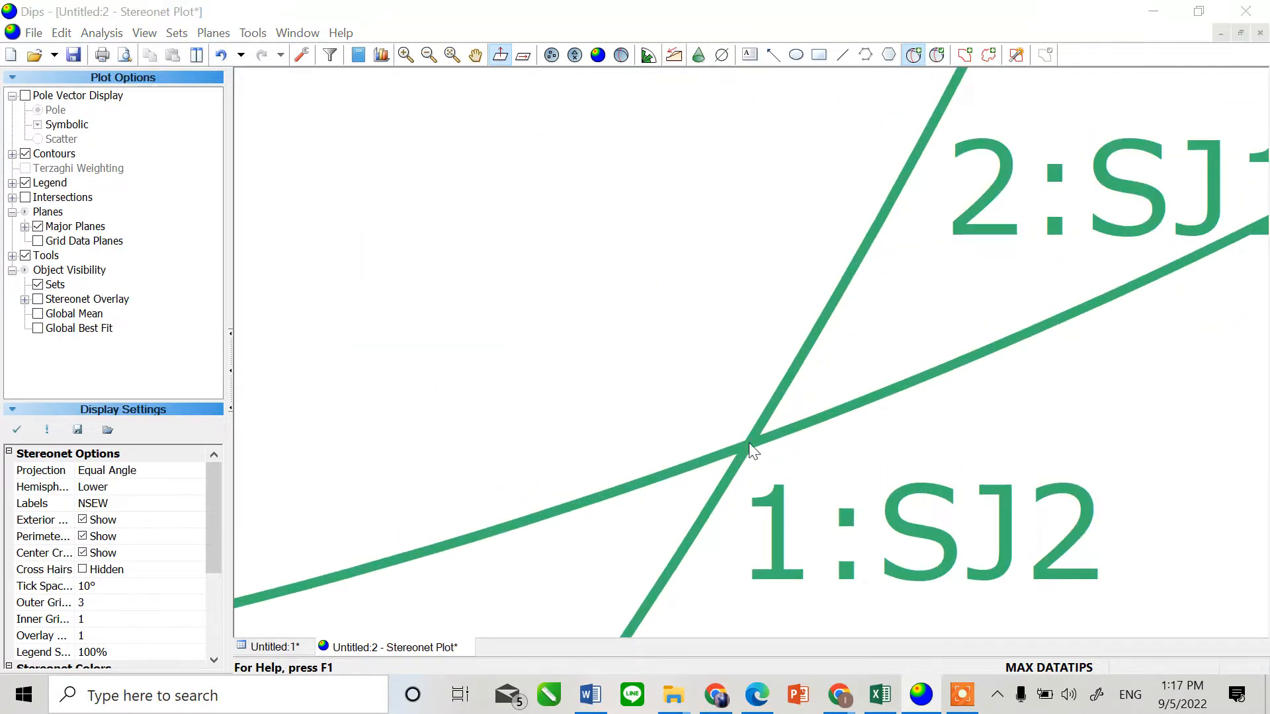
{"action": "left_click", "coordinate": [763, 269]}
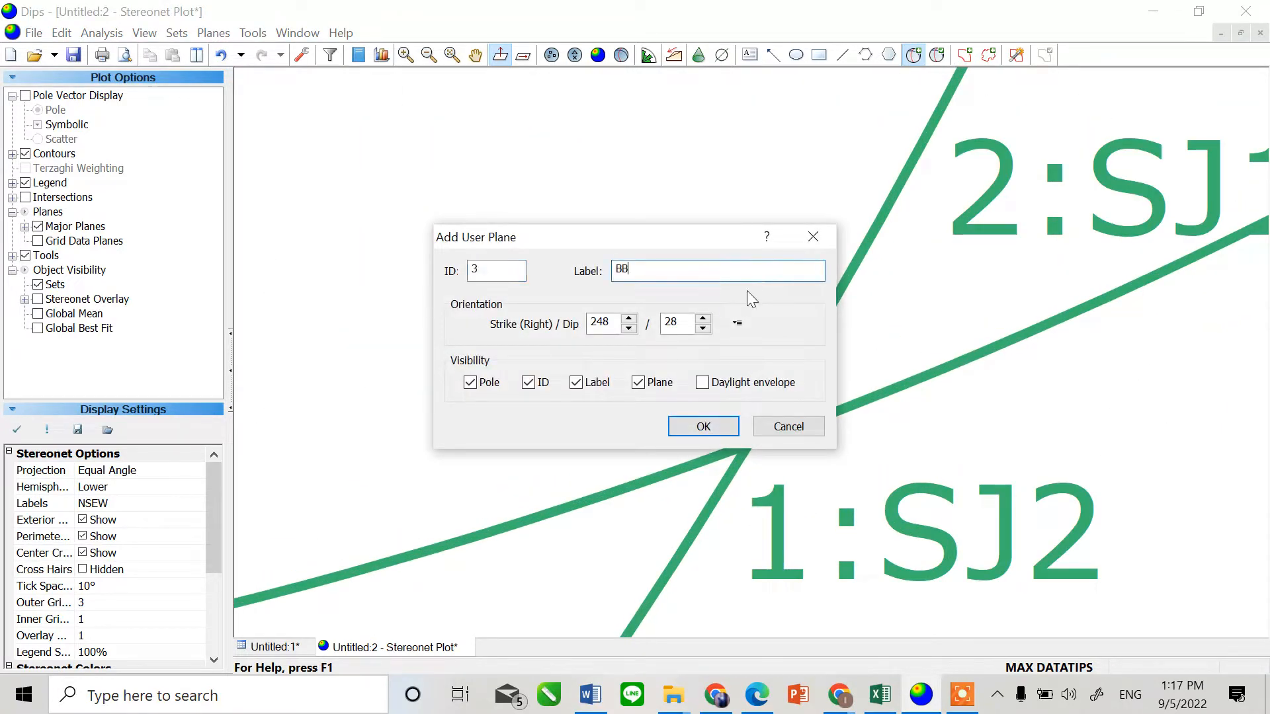
{"action": "left_click", "coordinate": [703, 426]}
{"action": "scroll", "coordinate": [767, 300], "scroll_direction": "down", "scroll_amount": 5}
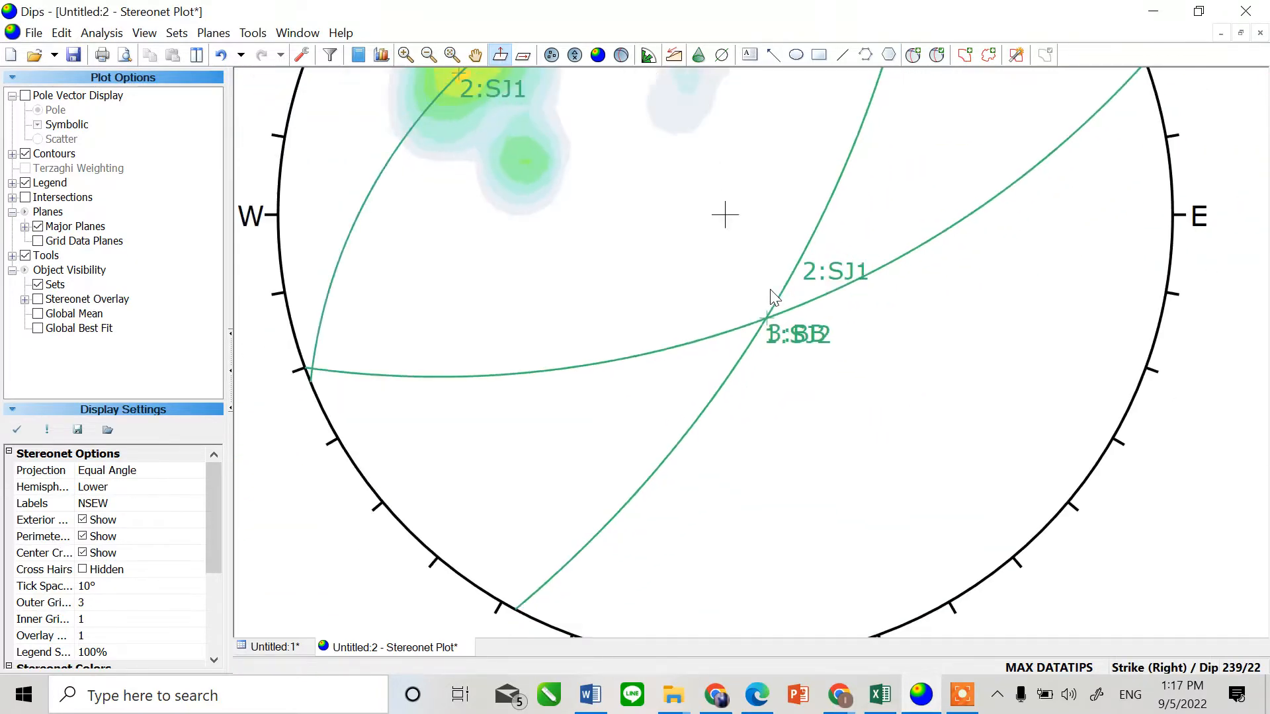
{"action": "scroll", "coordinate": [703, 383], "scroll_direction": "down", "scroll_amount": 4}
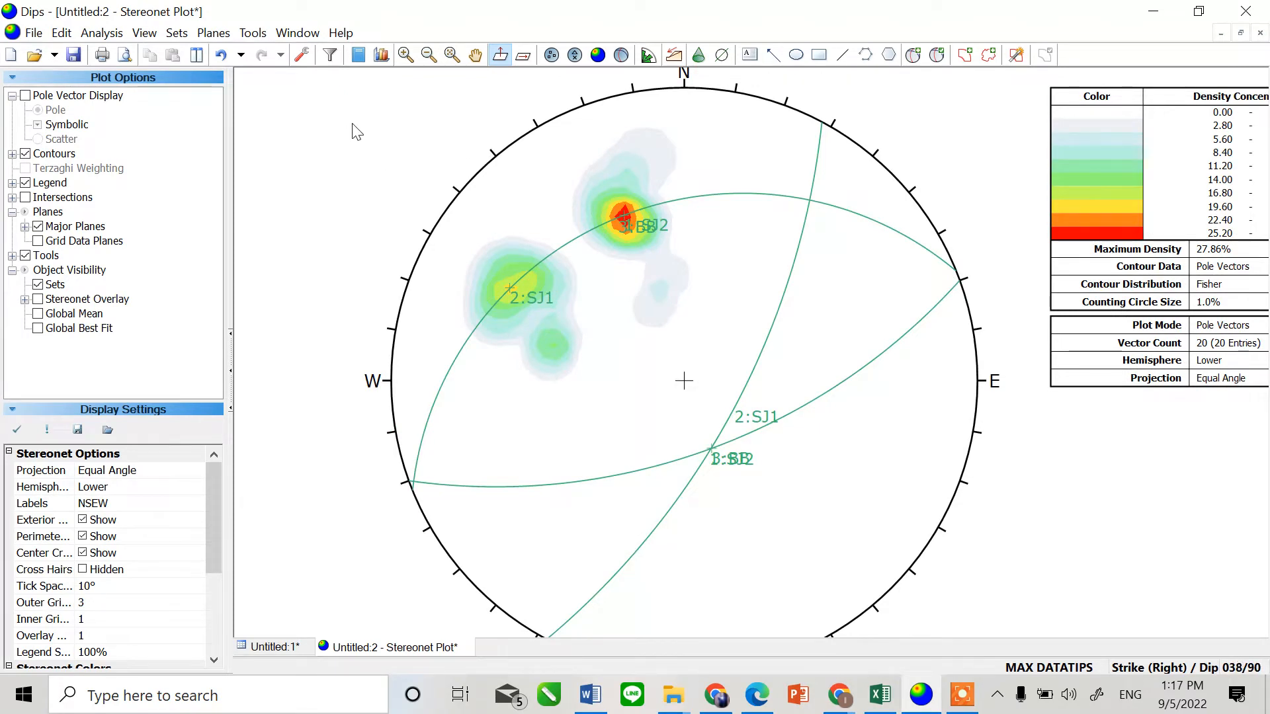
{"action": "left_click", "coordinate": [144, 32]}
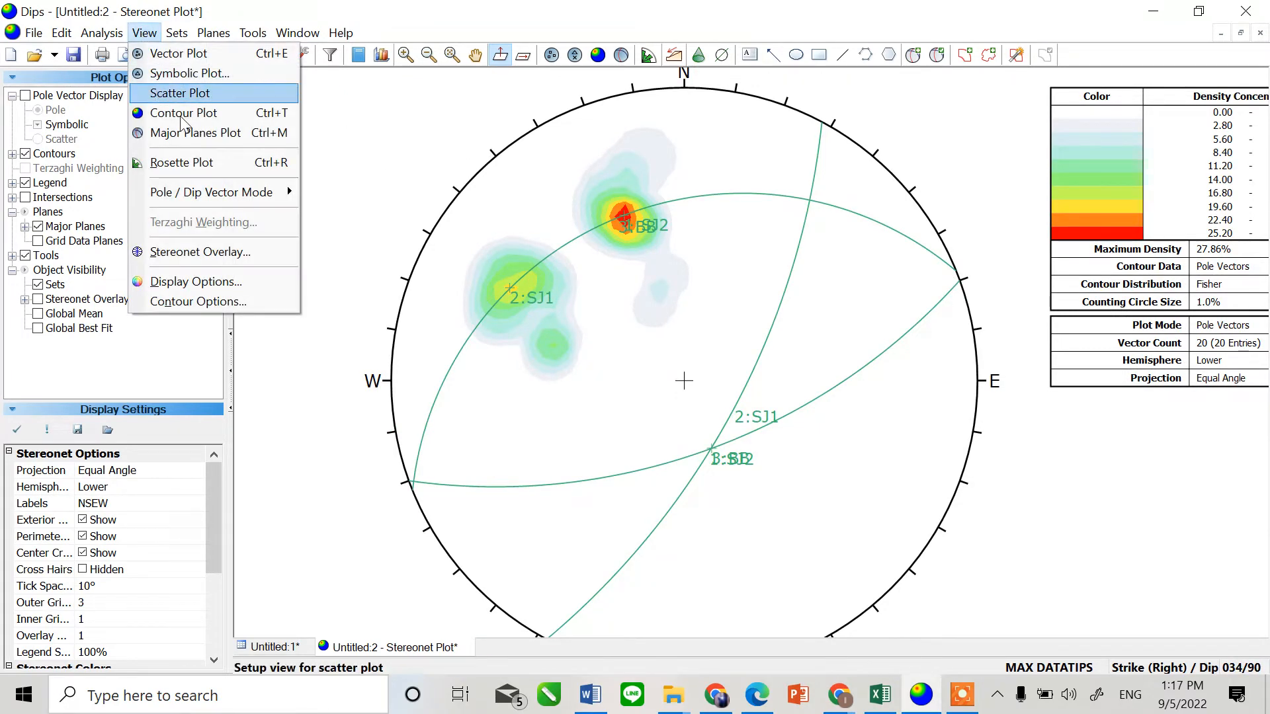
{"action": "left_click", "coordinate": [198, 252]}
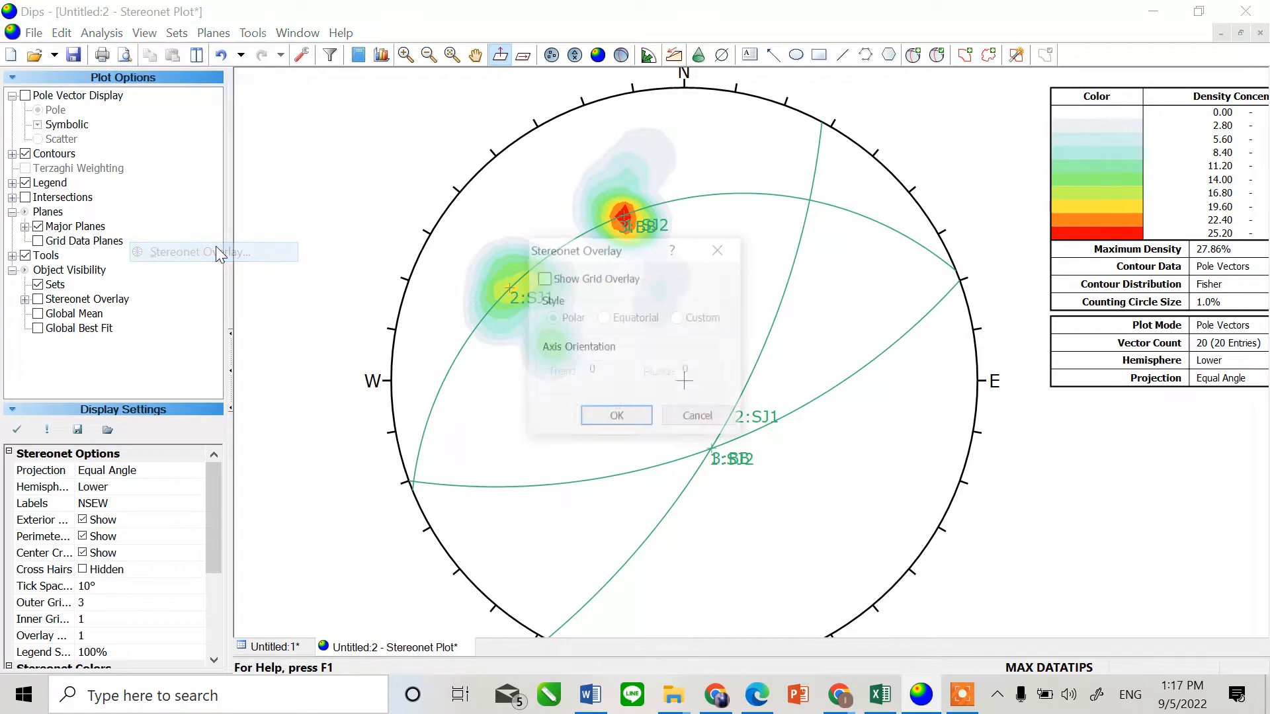
{"action": "left_click", "coordinate": [697, 418]}
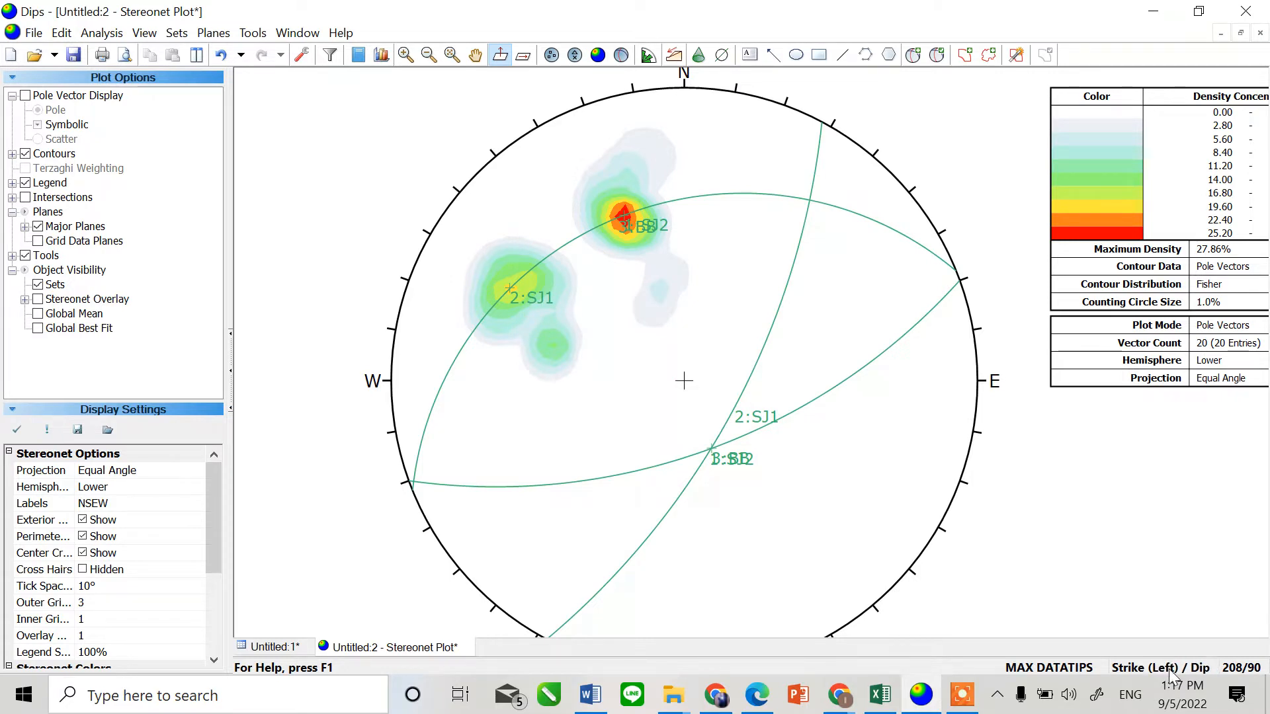
Switch the coordinate readout to Trend / Plunge and read the orientation at the intersection of the SJ1 and SJ2 planes.
{"action": "left_click", "coordinate": [1168, 669]}
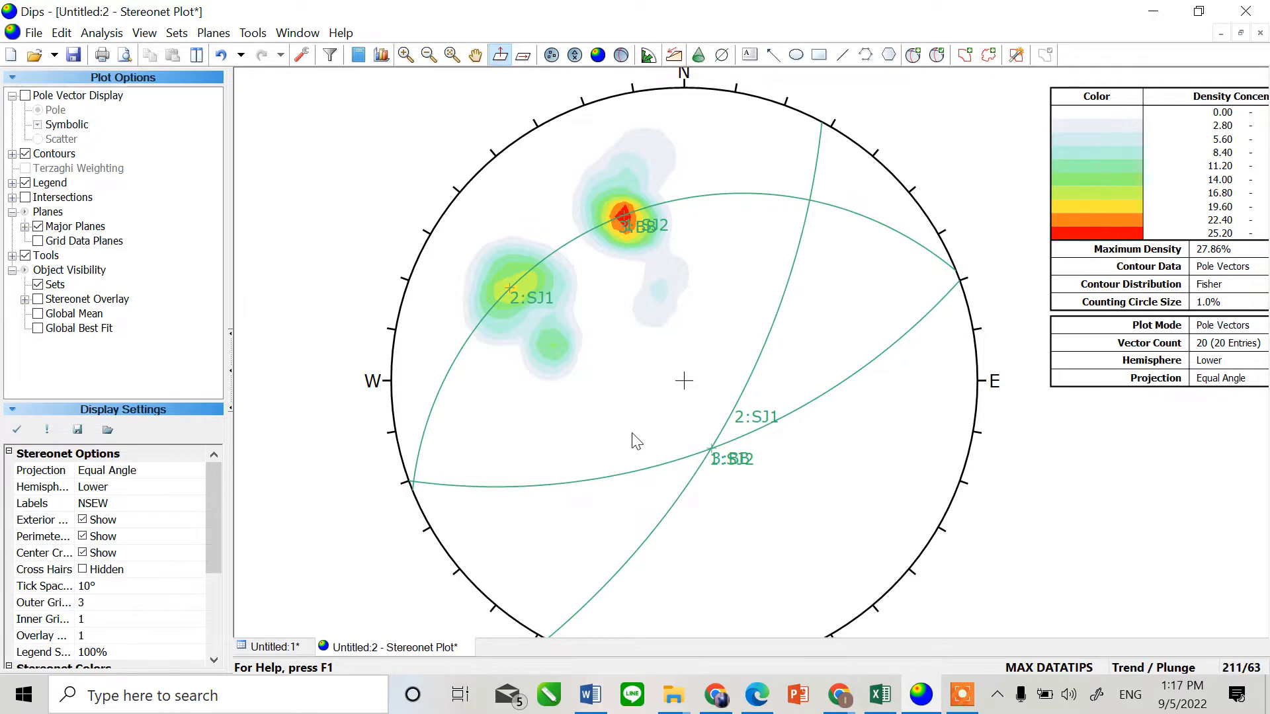
{"action": "scroll", "coordinate": [706, 446], "scroll_direction": "up", "scroll_amount": 6}
{"action": "mouse_move", "coordinate": [746, 478]}
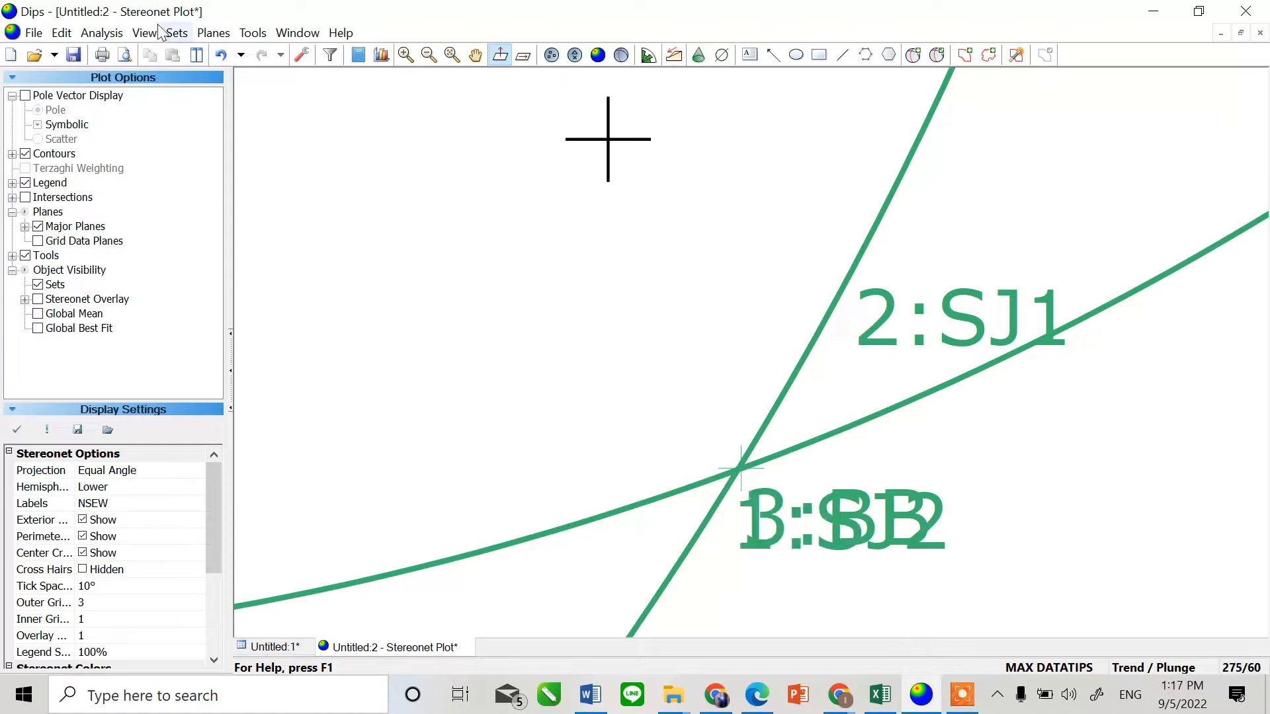
Show a custom stereonet grid overlay with its axis oriented at trend 158 and plunge 62.
{"action": "left_click", "coordinate": [177, 32]}
{"action": "mouse_move", "coordinate": [144, 32]}
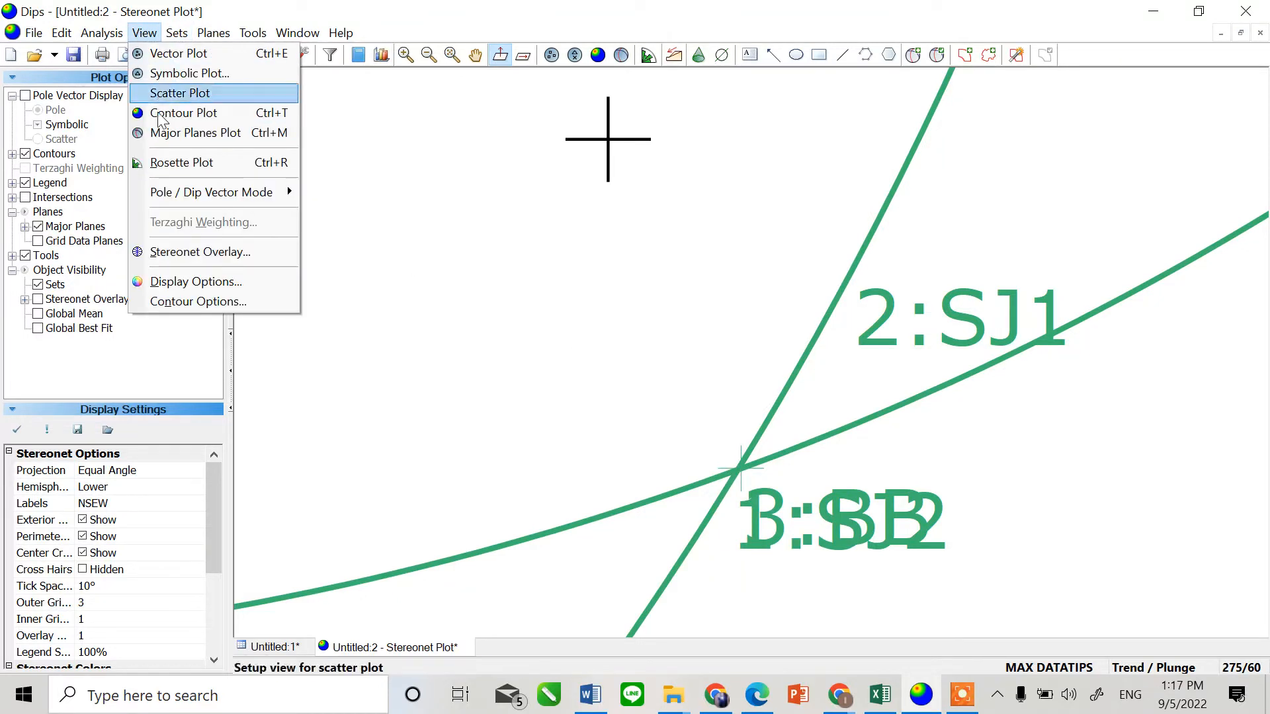
{"action": "left_click", "coordinate": [173, 249]}
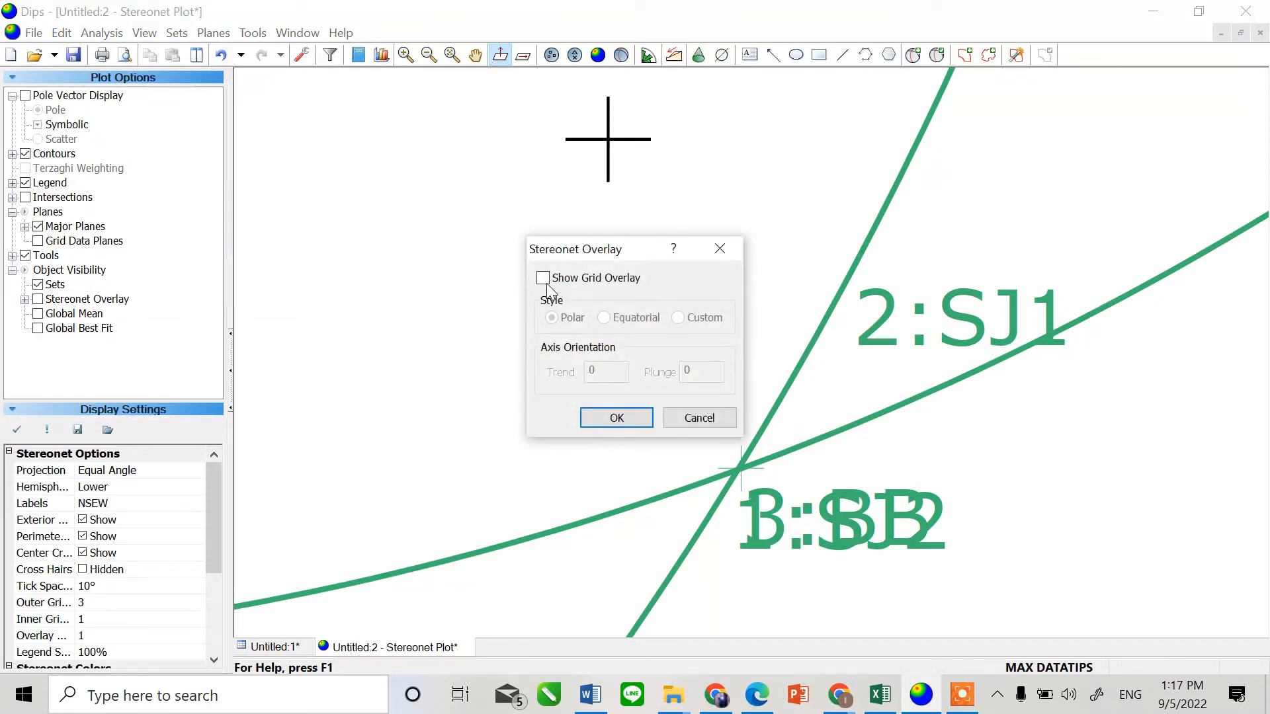
{"action": "left_click", "coordinate": [543, 278]}
{"action": "left_click", "coordinate": [678, 317]}
{"action": "left_click", "coordinate": [621, 372]}
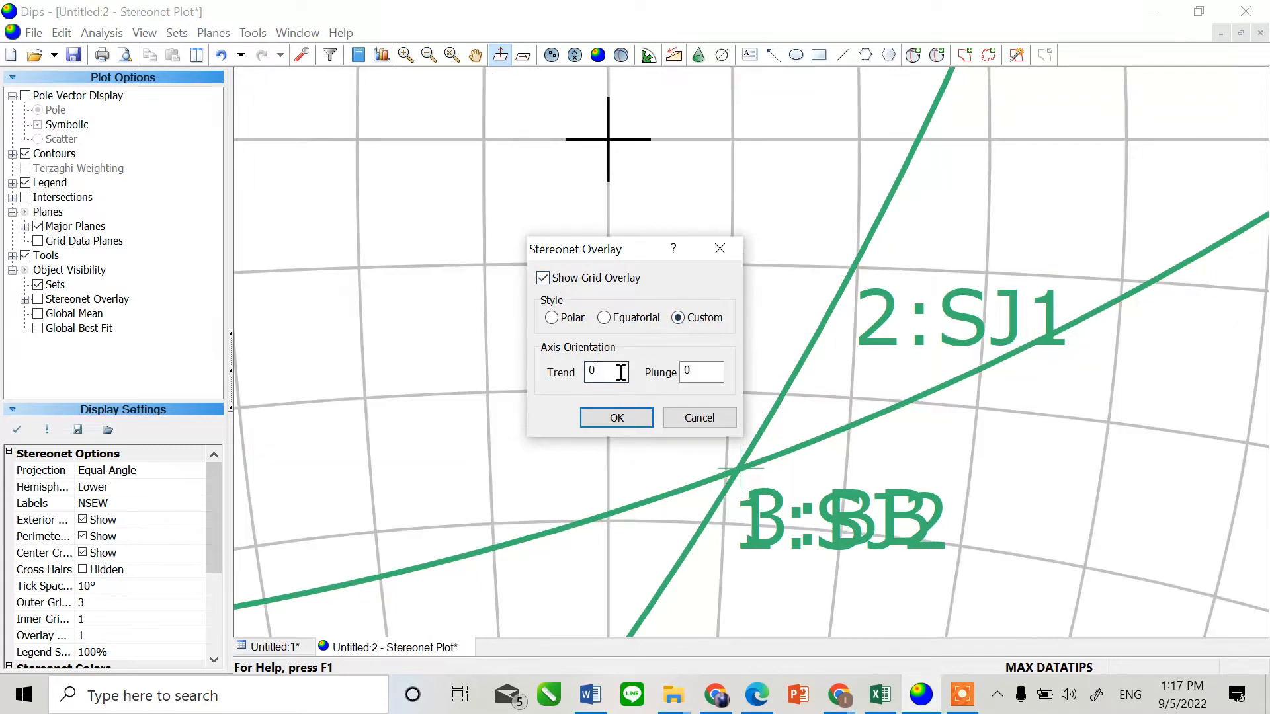
{"action": "key", "text": "BackSpace"}
{"action": "type", "text": "158"}
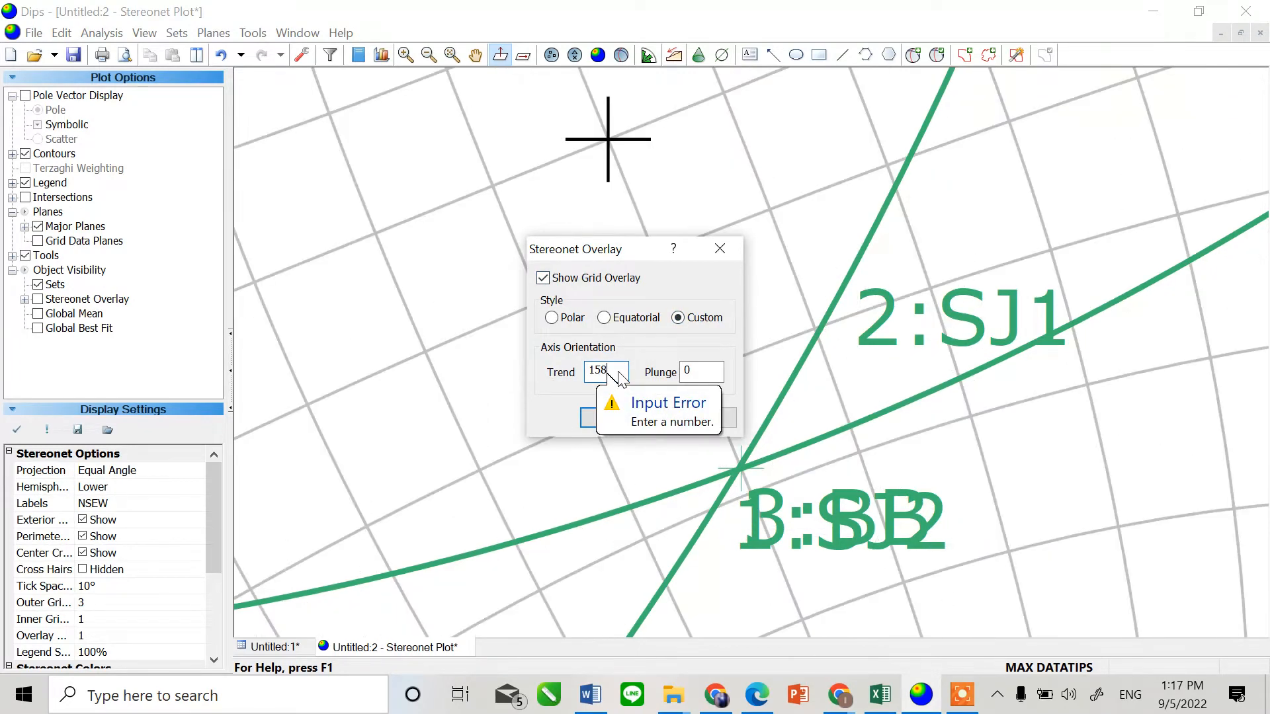
{"action": "left_click", "coordinate": [712, 372]}
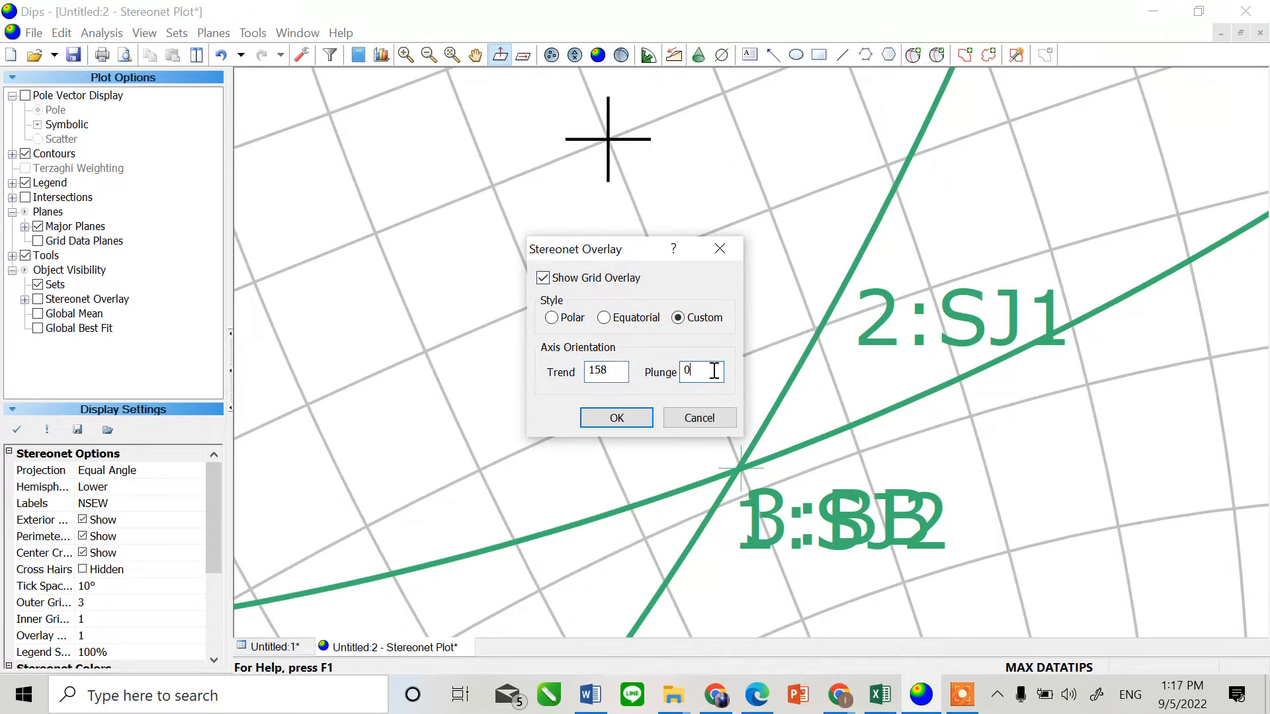
{"action": "key", "text": "BackSpace"}
{"action": "type", "text": "62"}
{"action": "left_click", "coordinate": [616, 418]}
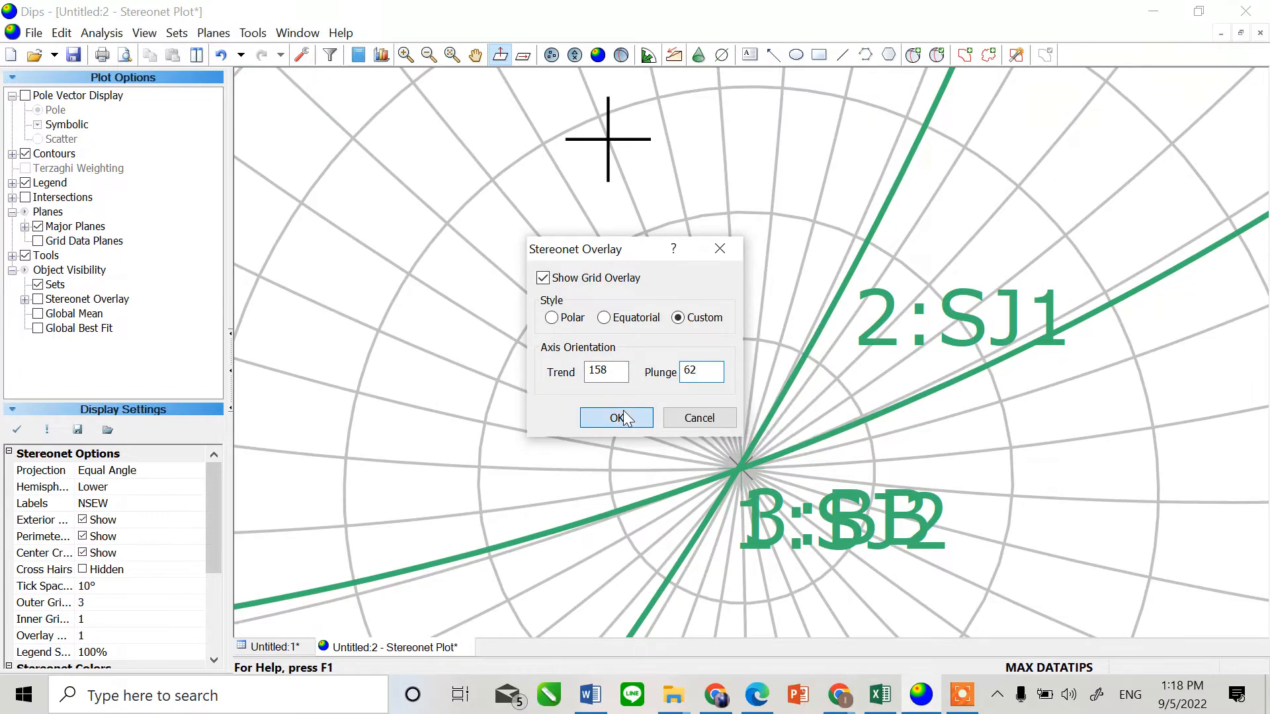
Examine how the custom grid overlay lines up with the SJ1, SJ2 and BB great circles across the stereonet.
{"action": "scroll", "coordinate": [669, 343], "scroll_direction": "down", "scroll_amount": 5}
{"action": "scroll", "coordinate": [670, 342], "scroll_direction": "down", "scroll_amount": 1}
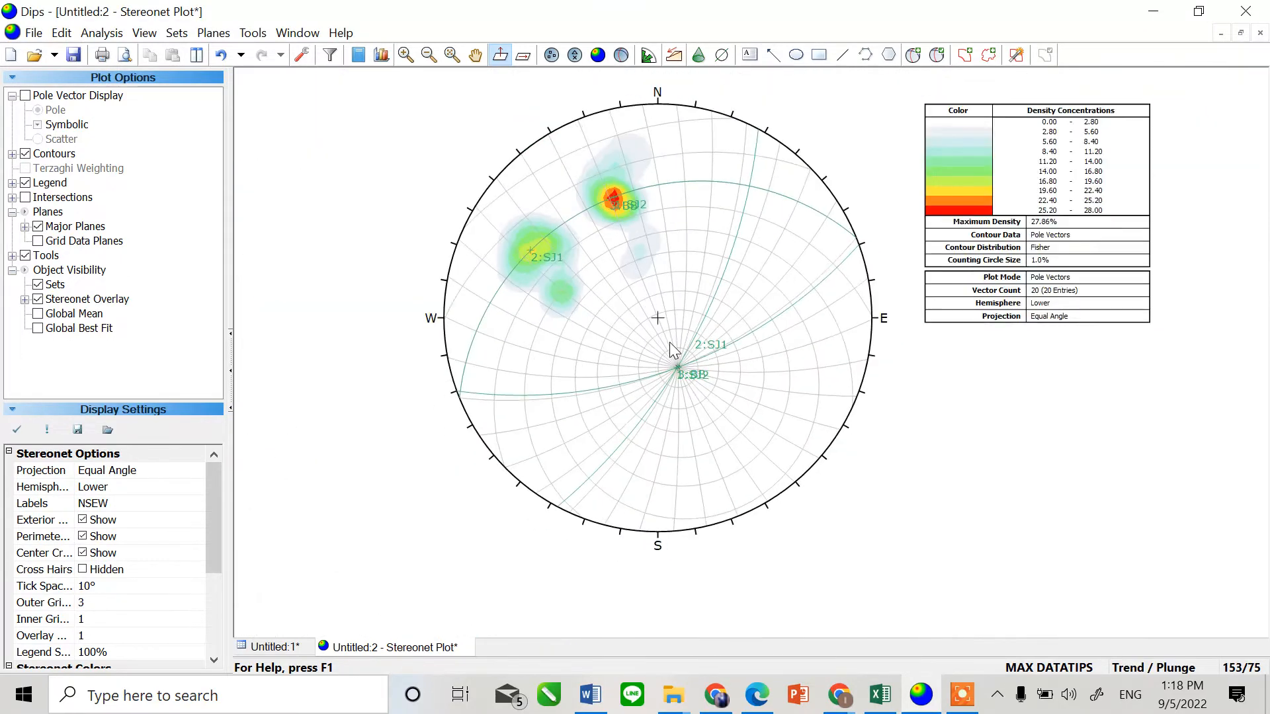
{"action": "left_click_drag", "start_coordinate": [657, 280], "coordinate": [704, 307]}
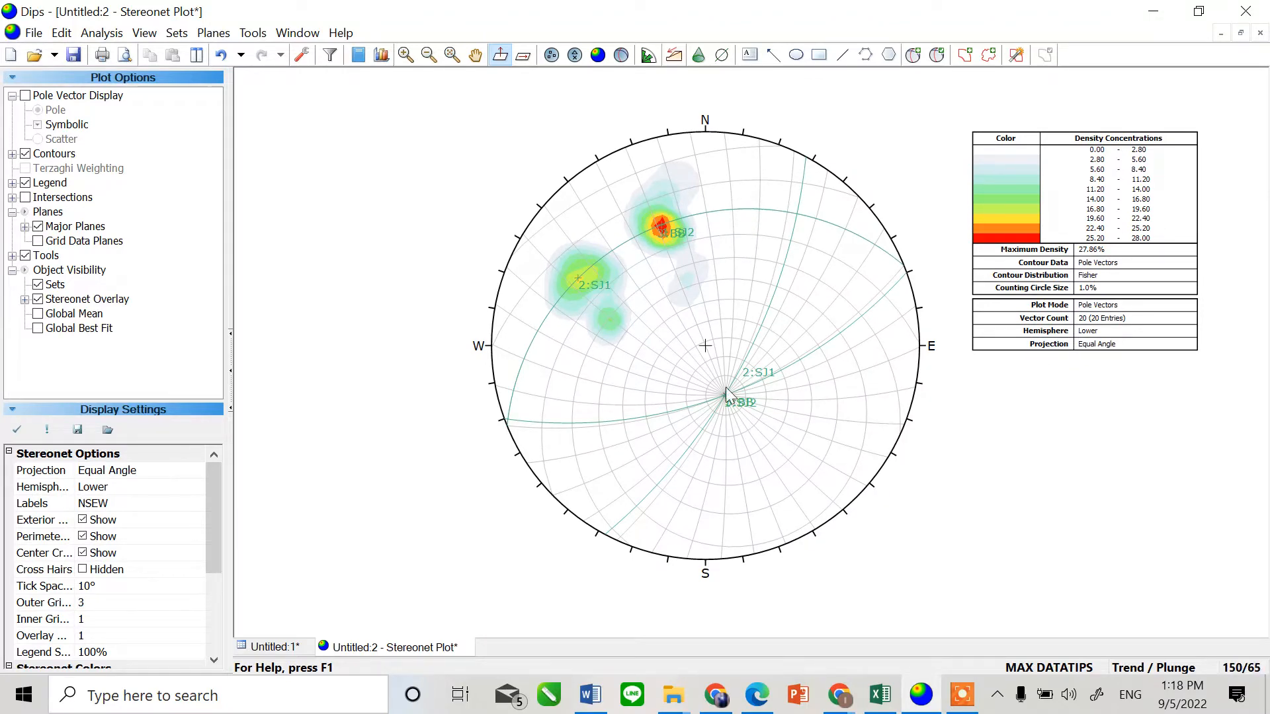
{"action": "scroll", "coordinate": [714, 365], "scroll_direction": "up", "scroll_amount": 1}
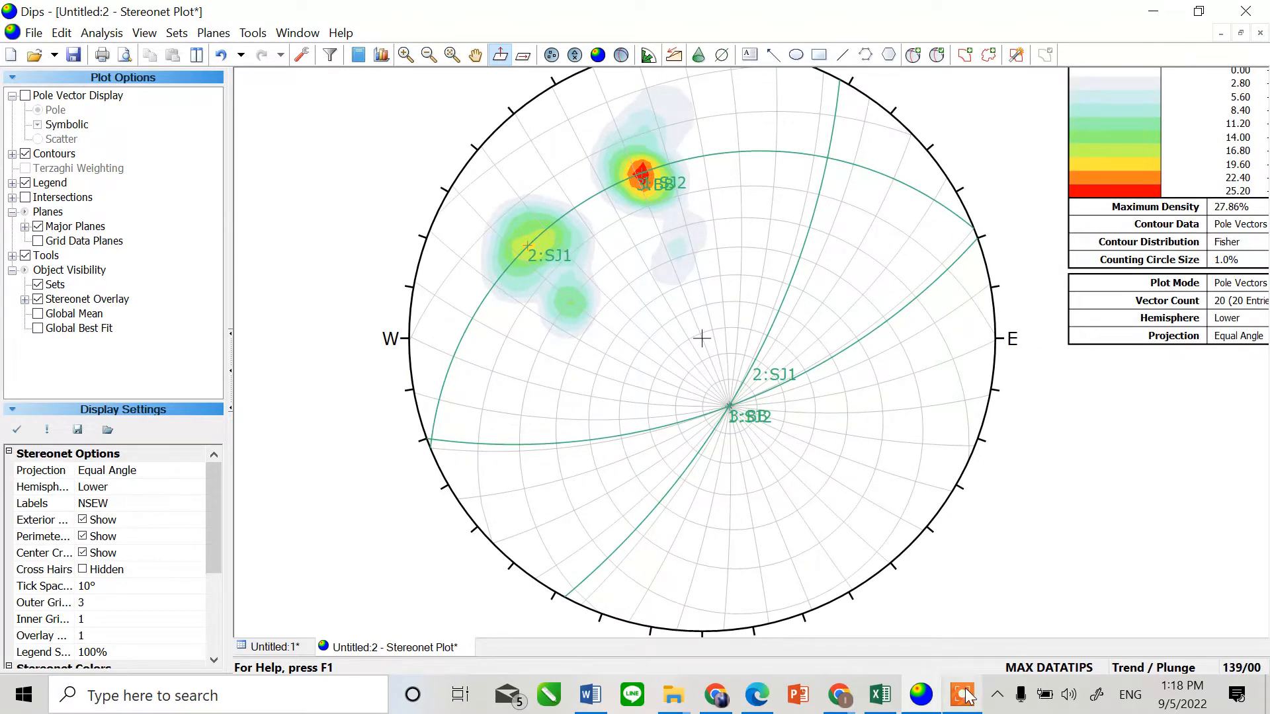
{"action": "mouse_move", "coordinate": [963, 694]}
{"action": "left_click", "coordinate": [959, 660]}
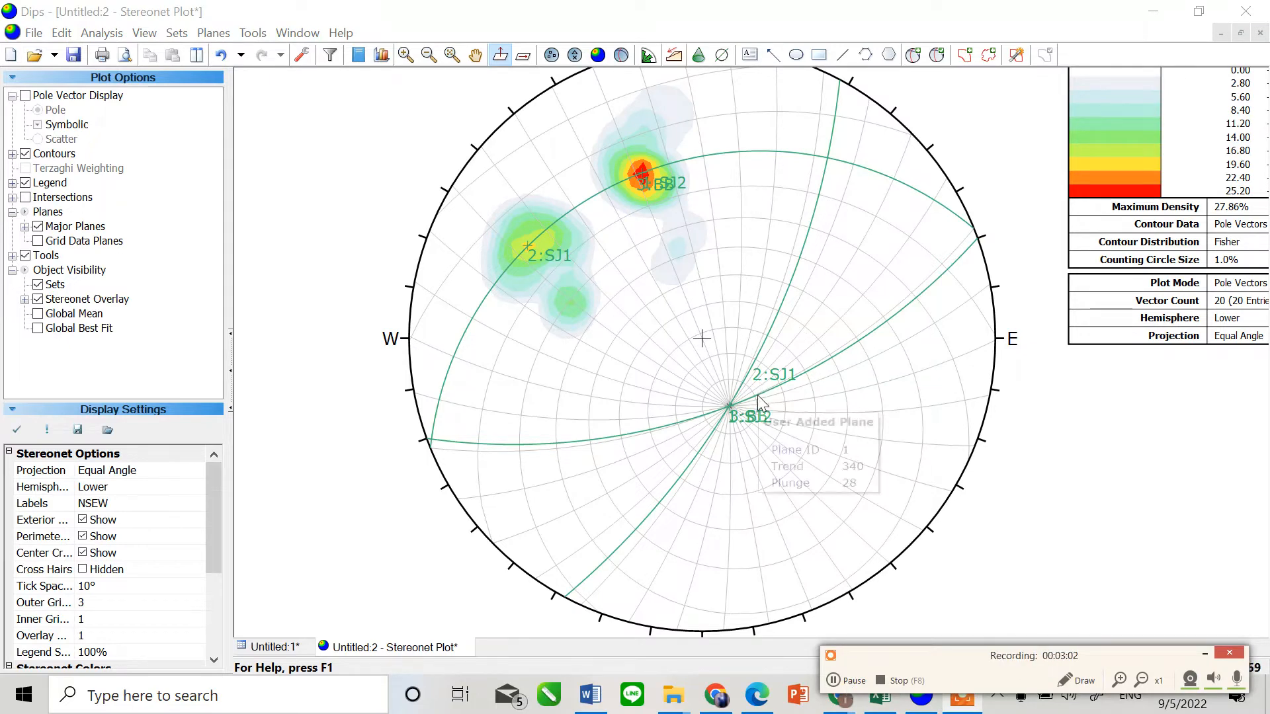
{"action": "scroll", "coordinate": [734, 404], "scroll_direction": "up", "scroll_amount": 1}
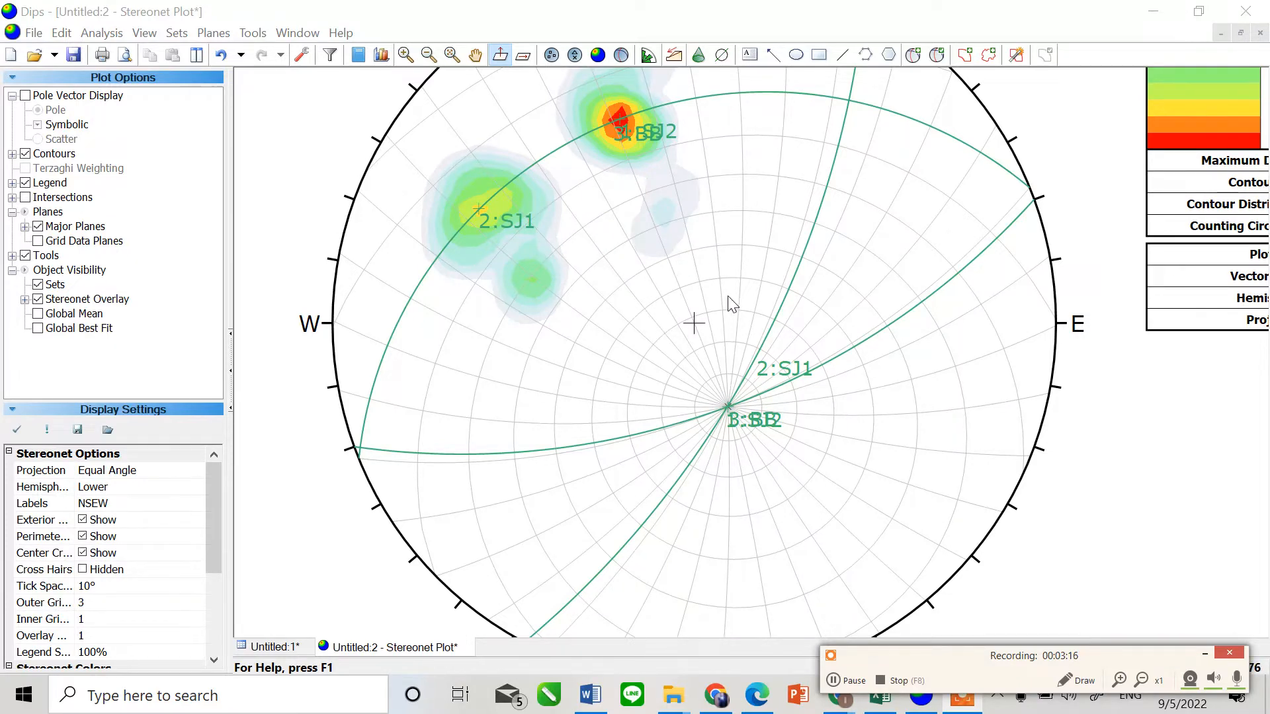
{"action": "scroll", "coordinate": [731, 303], "scroll_direction": "down", "scroll_amount": 1}
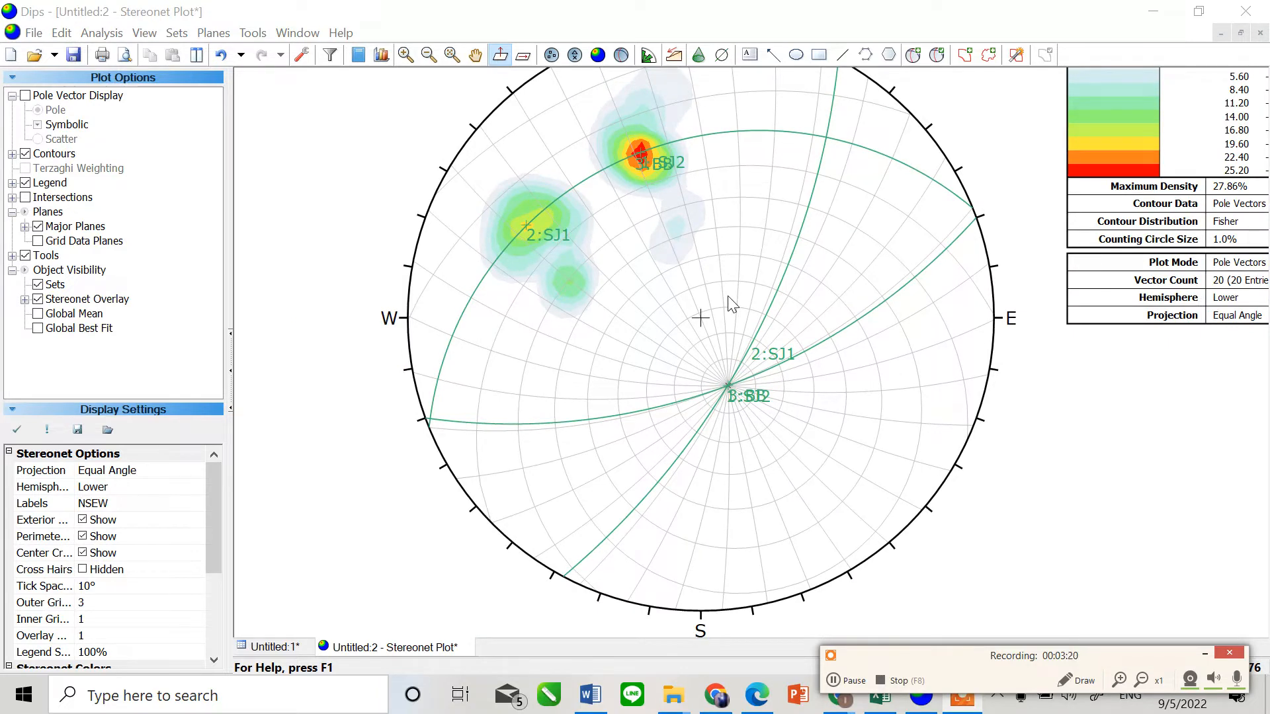
Add a text label T2 at the intersection of the SJ1 and SJ2 great circles.
{"action": "mouse_move", "coordinate": [737, 385]}
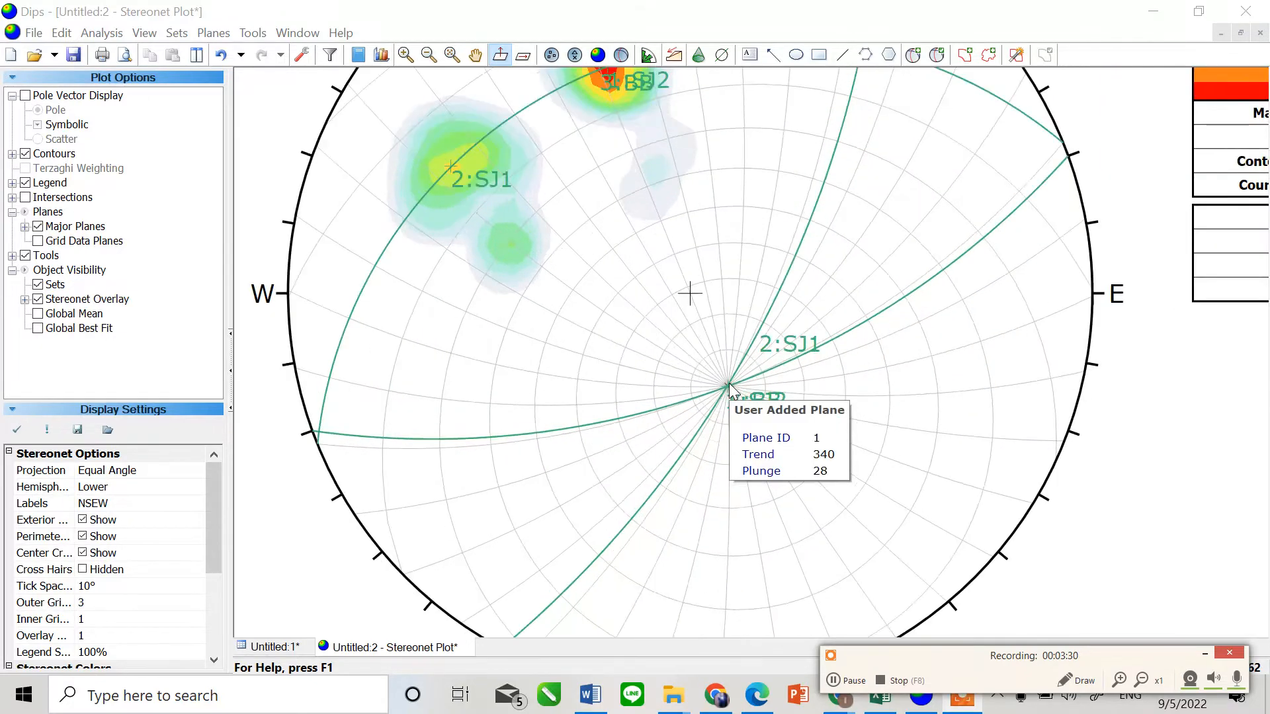
{"action": "scroll", "coordinate": [725, 397], "scroll_direction": "up", "scroll_amount": 3}
{"action": "scroll", "coordinate": [725, 391], "scroll_direction": "up", "scroll_amount": 2}
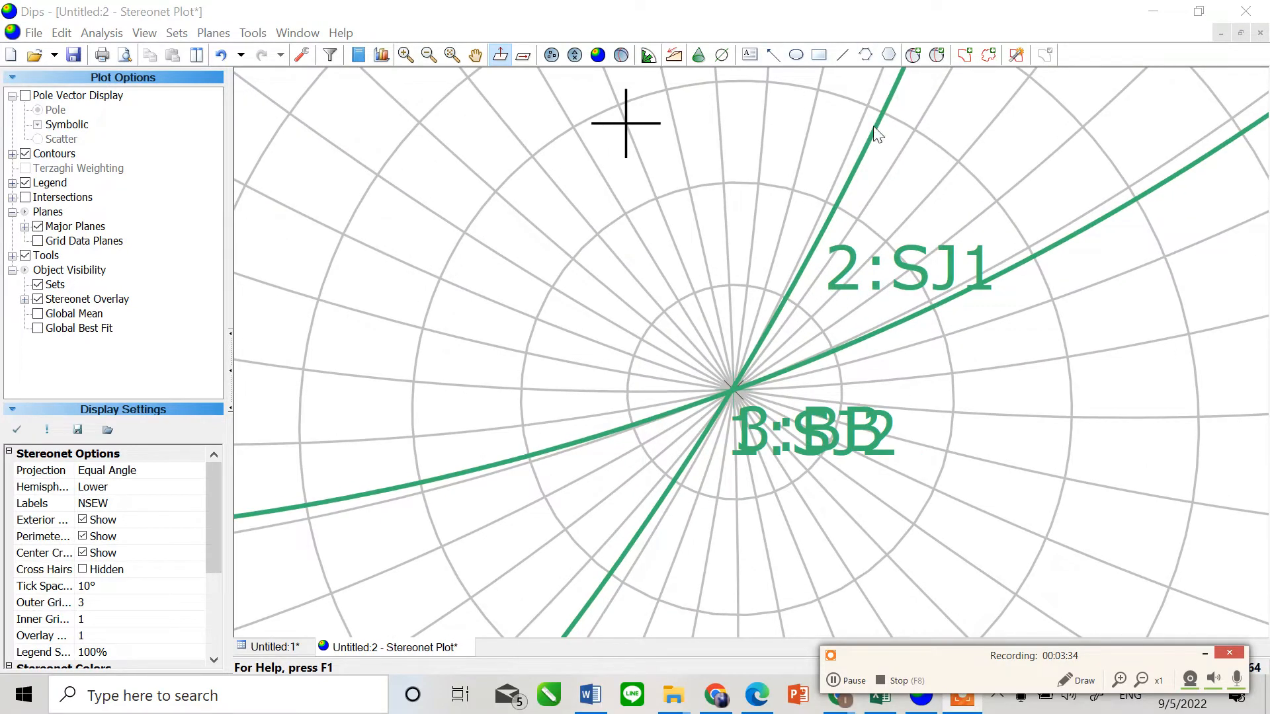
{"action": "left_click", "coordinate": [746, 57]}
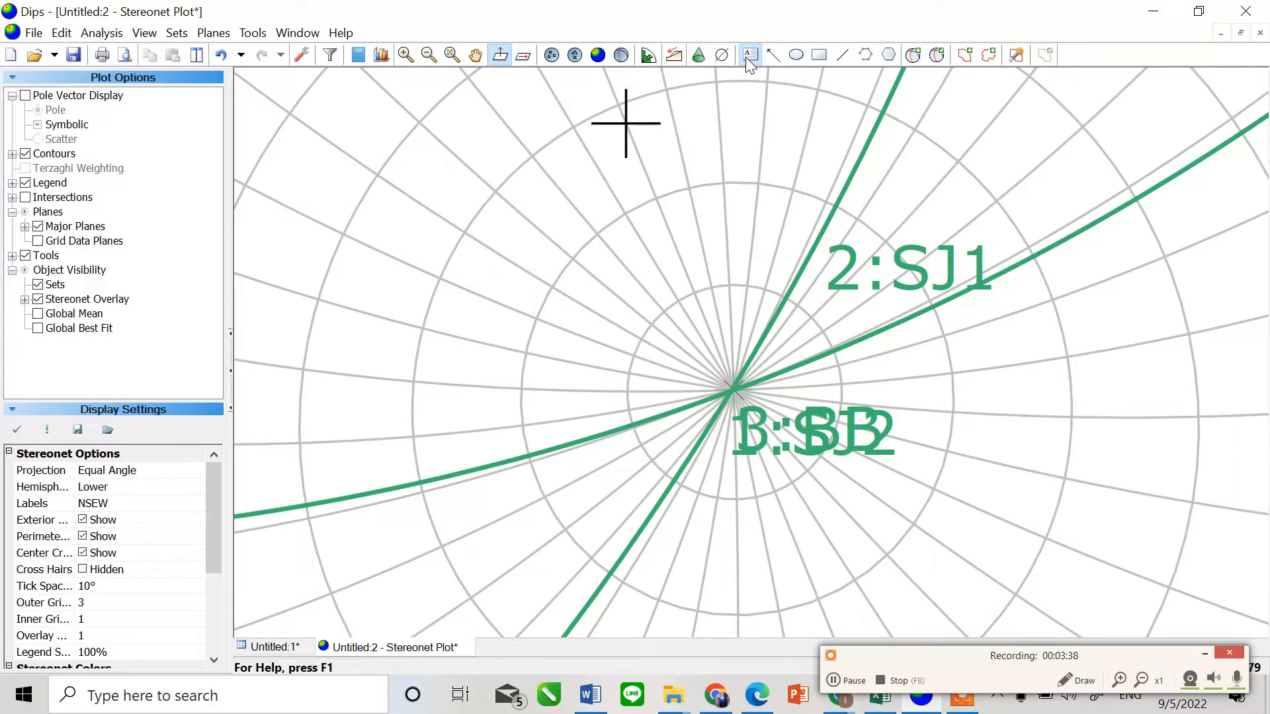
{"action": "left_click", "coordinate": [681, 342]}
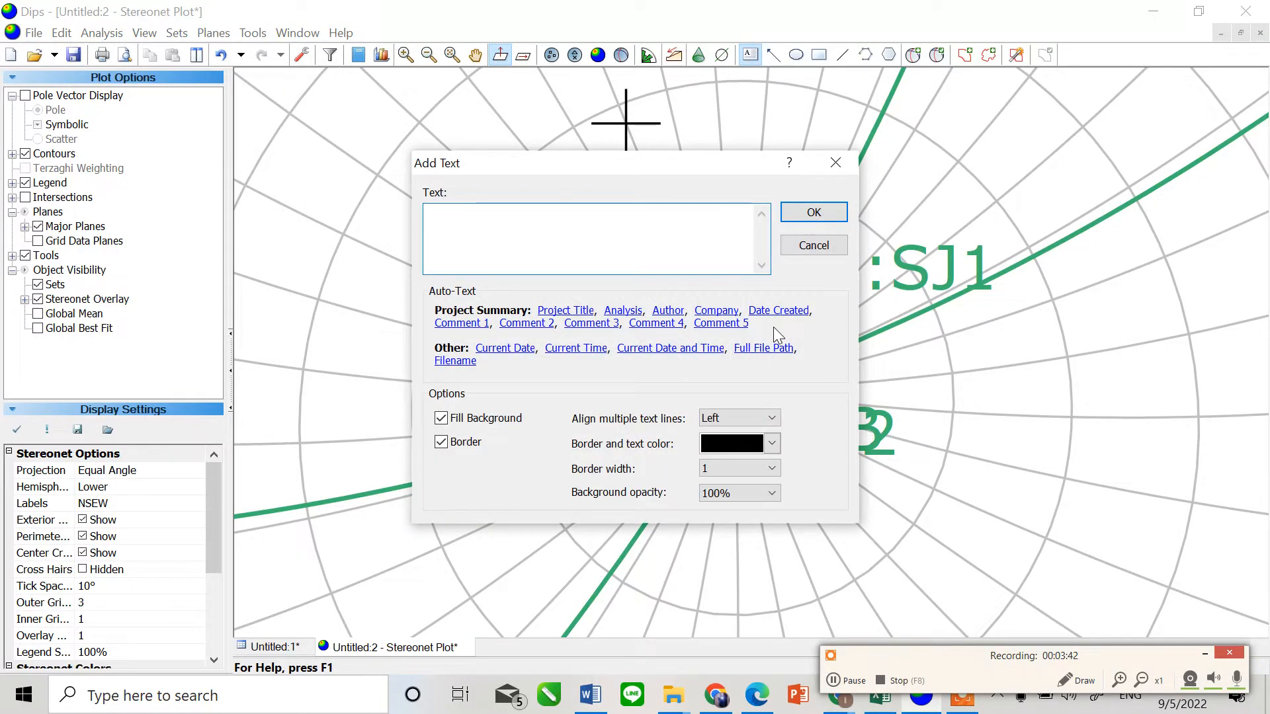
{"action": "type", "text": "T2"}
{"action": "left_click", "coordinate": [826, 210]}
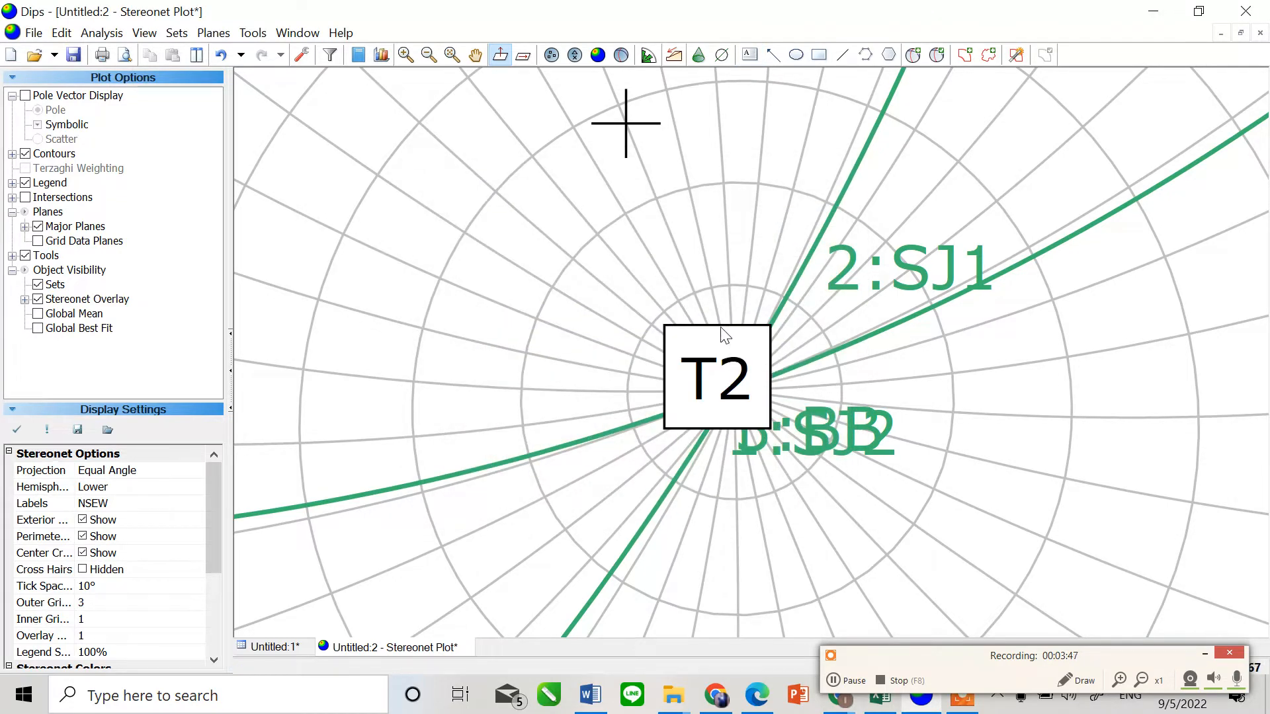
Add a text label T1 near the northeastern edge of the stereonet, just outside the BB great circle.
{"action": "scroll", "coordinate": [723, 334], "scroll_direction": "down", "scroll_amount": 5}
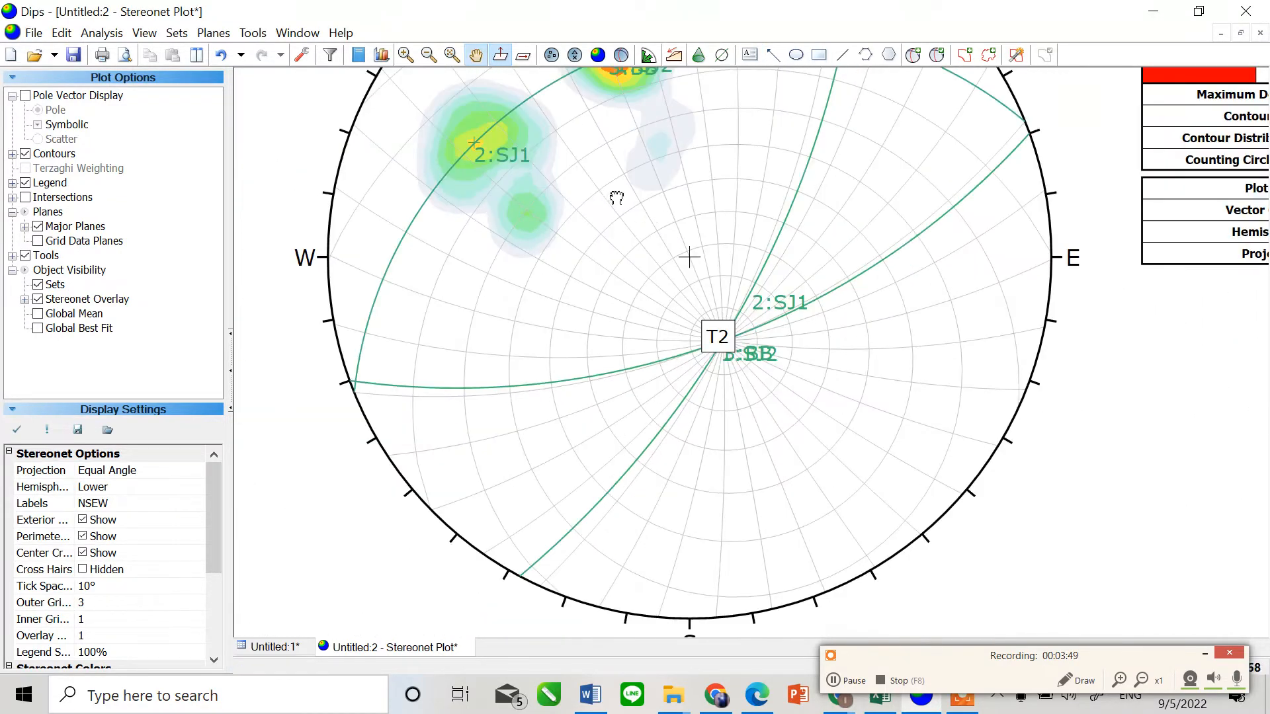
{"action": "left_click_drag", "start_coordinate": [616, 198], "coordinate": [616, 292]}
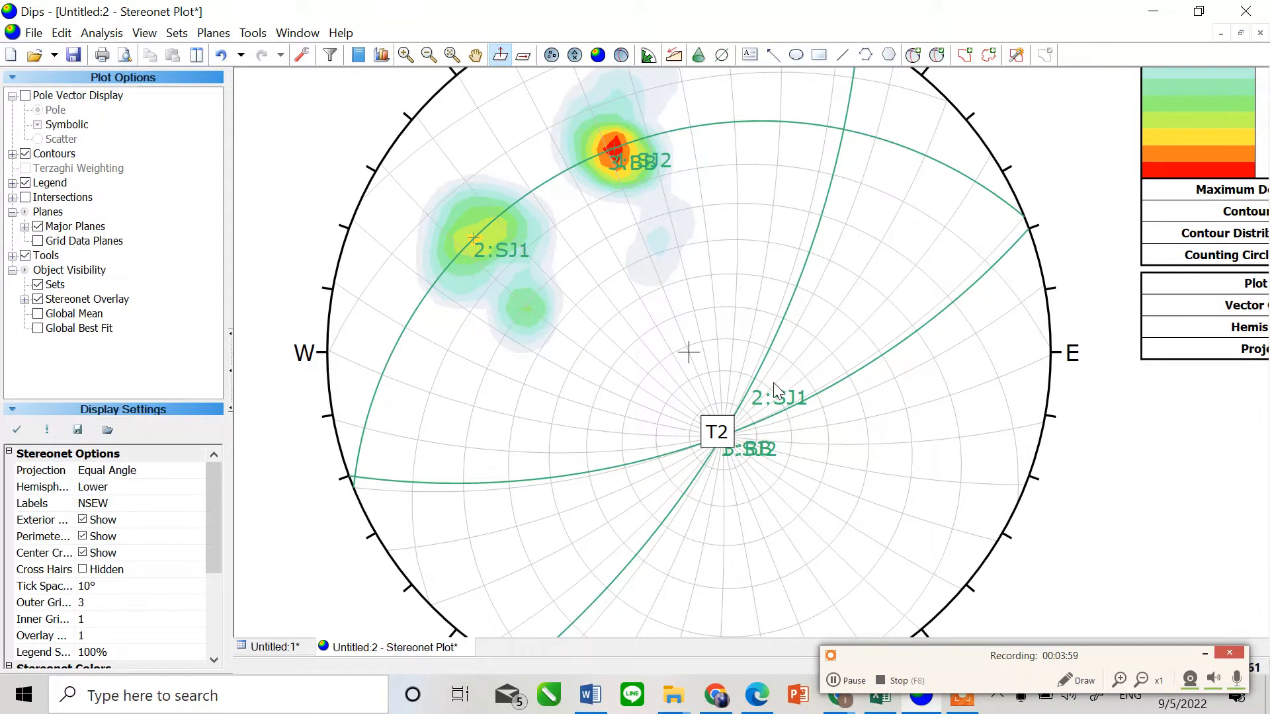
{"action": "left_click", "coordinate": [750, 55]}
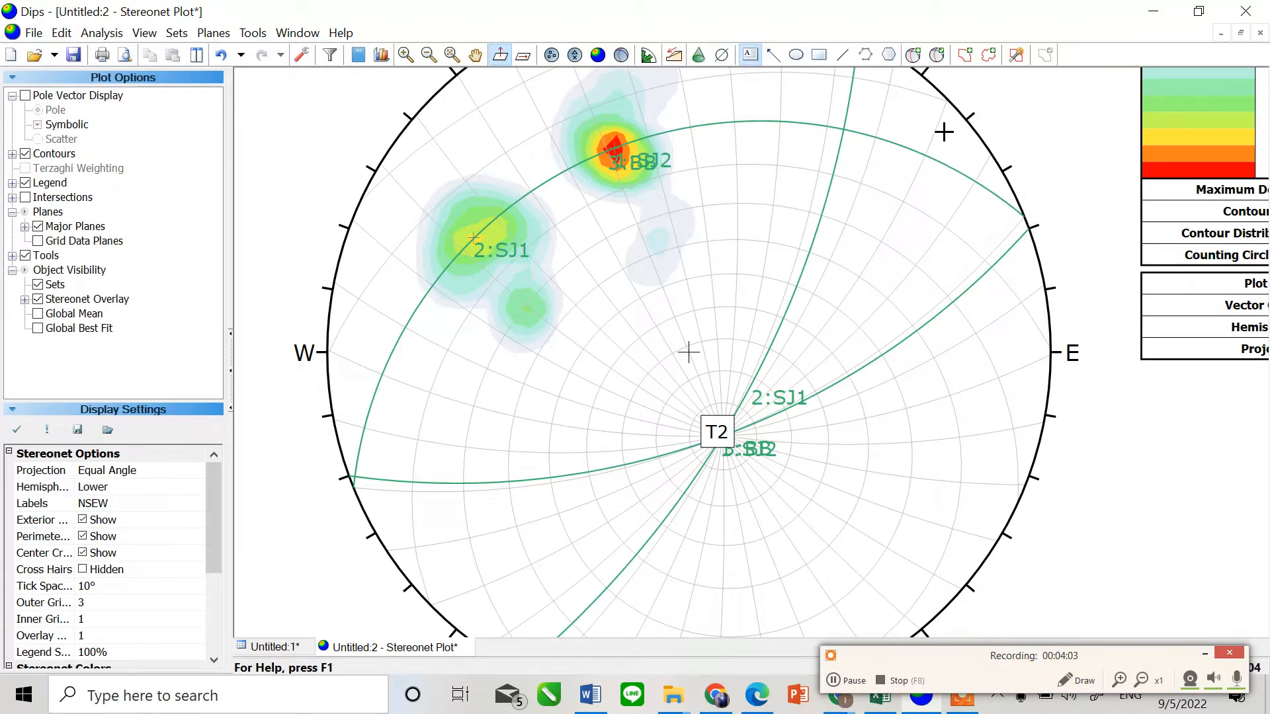
{"action": "left_click", "coordinate": [943, 132]}
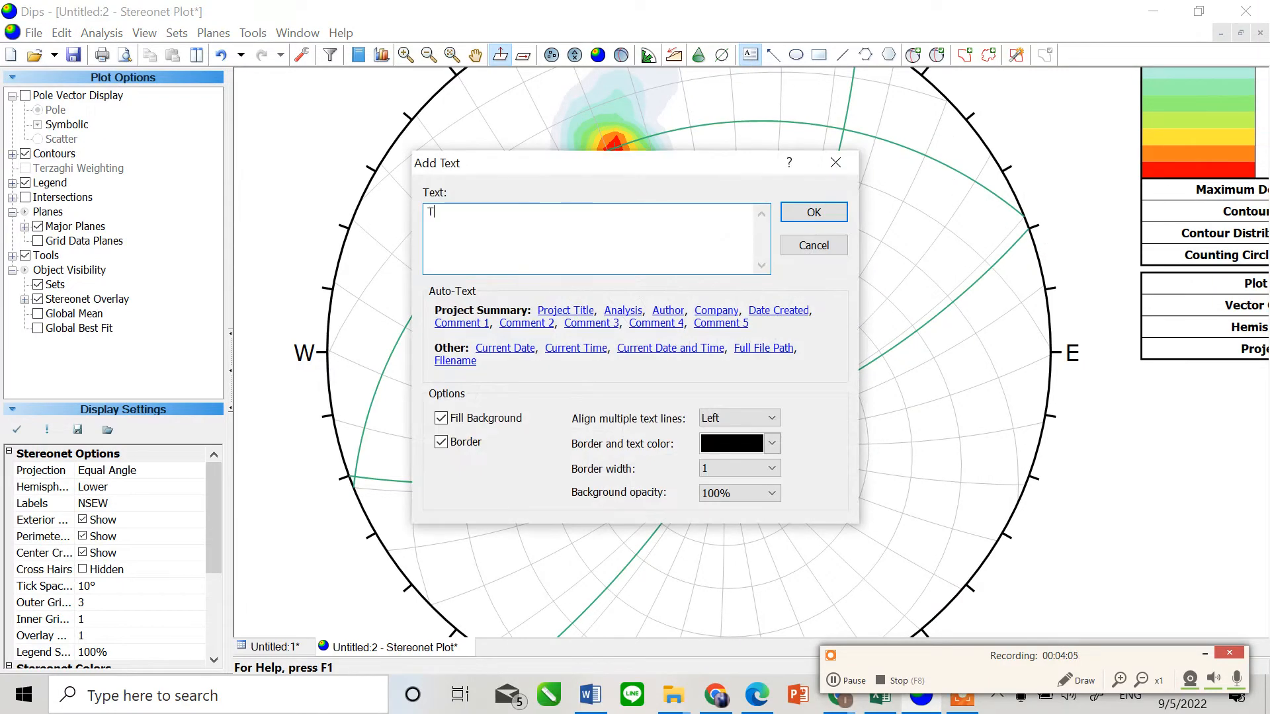
{"action": "left_click", "coordinate": [812, 212]}
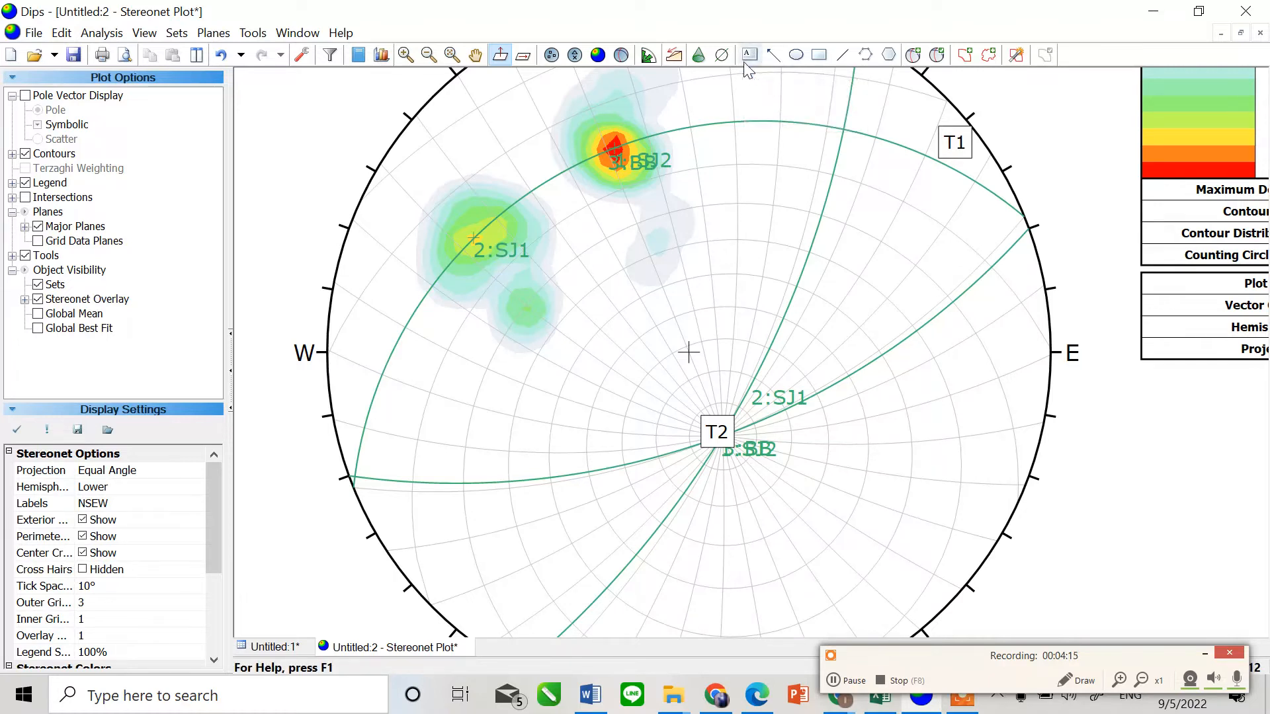
Add a text label T3 beside the BB great circle, between the SJ1 and SJ2 pole clusters.
{"action": "left_click", "coordinate": [836, 682]}
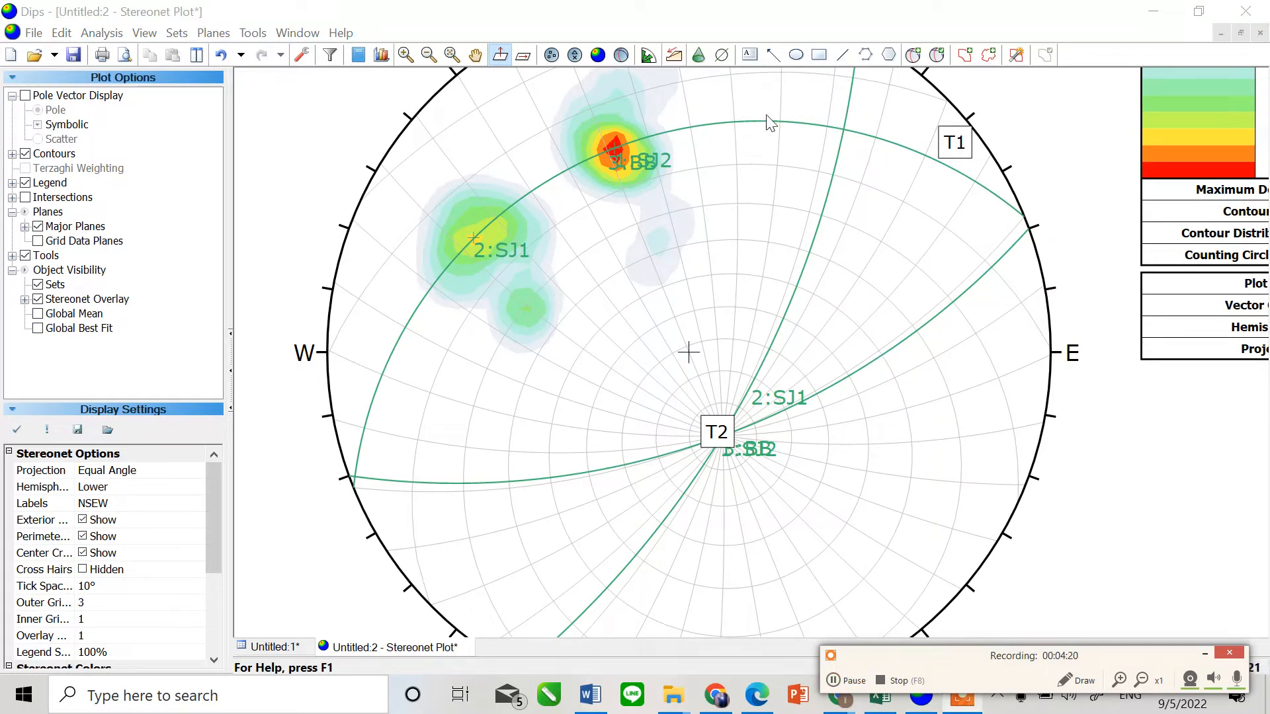
{"action": "left_click", "coordinate": [750, 55]}
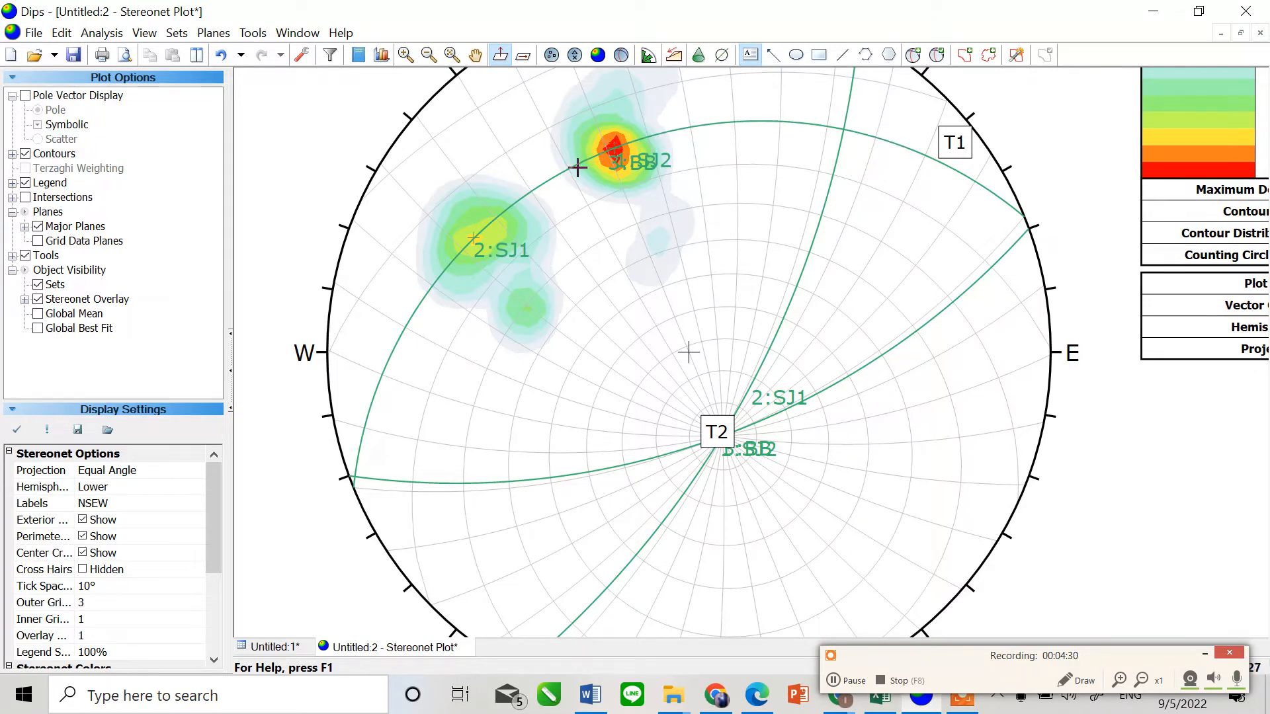
{"action": "left_click", "coordinate": [519, 158]}
{"action": "type", "text": "T3"}
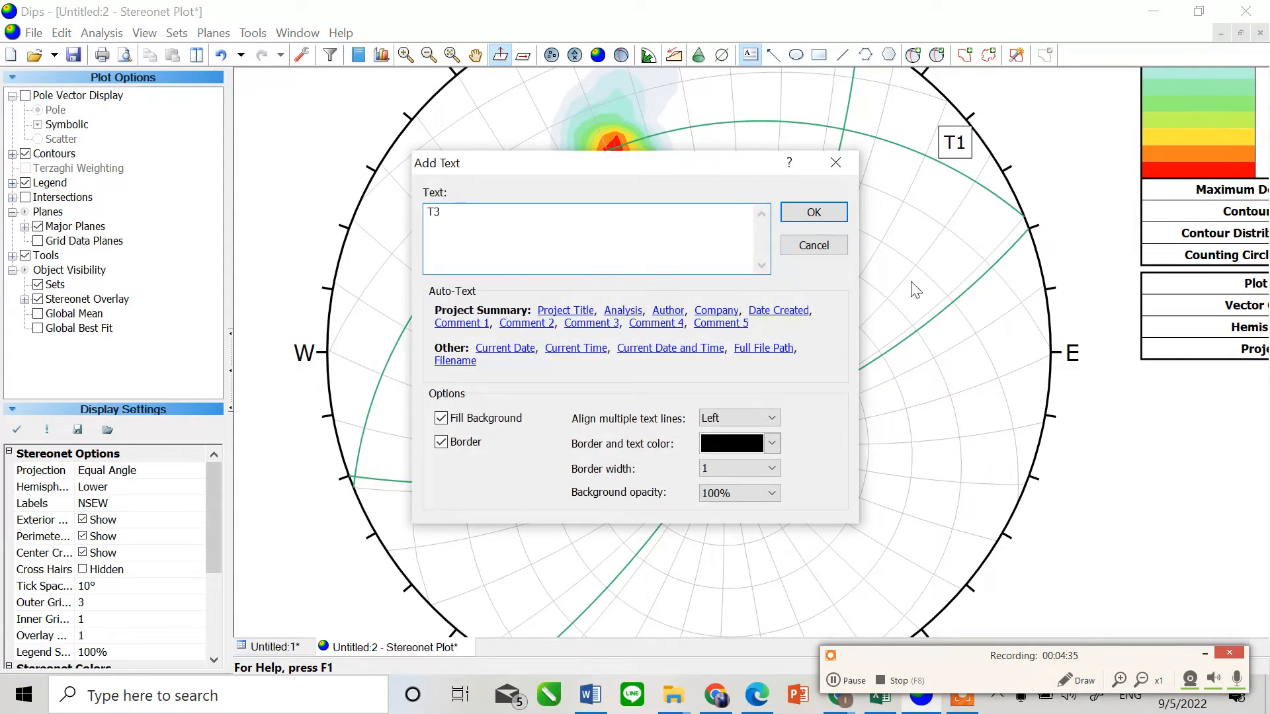
{"action": "left_click", "coordinate": [809, 215]}
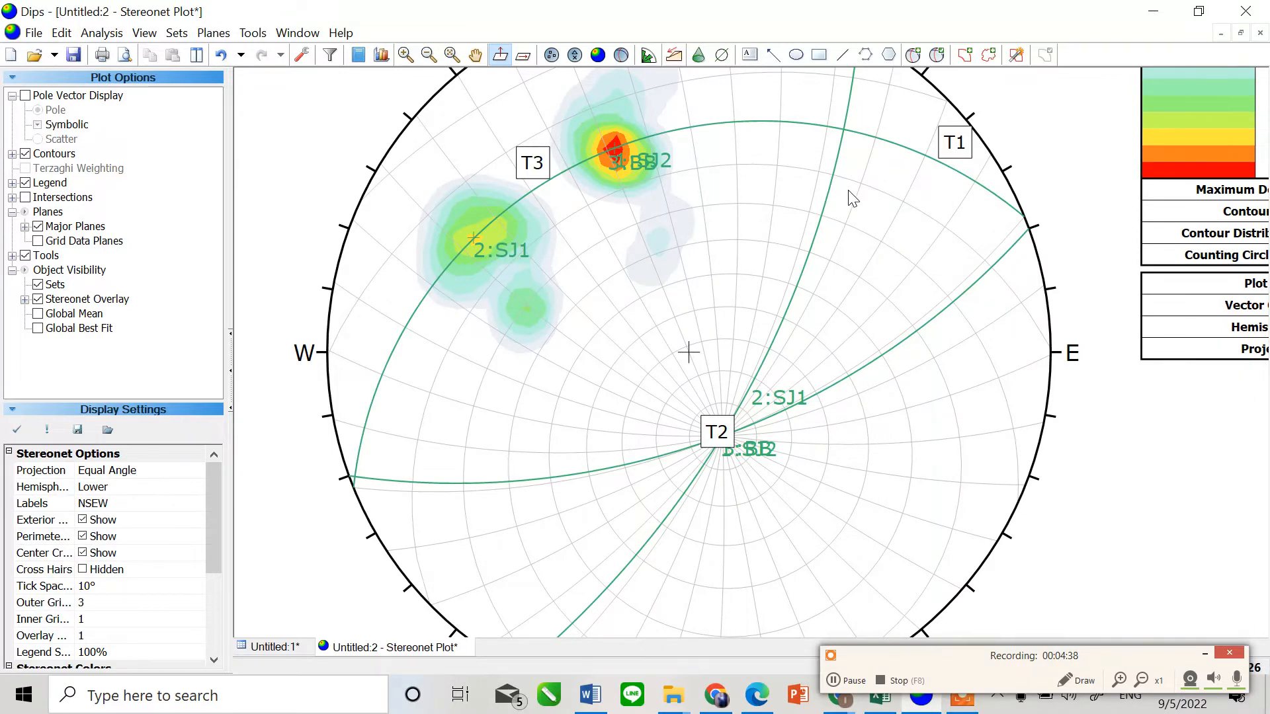
Add a user plane labelled EJ with its pole on the BB great circle beside T3, at trend/plunge 322/26.
{"action": "scroll", "coordinate": [866, 215], "scroll_direction": "down", "scroll_amount": 1}
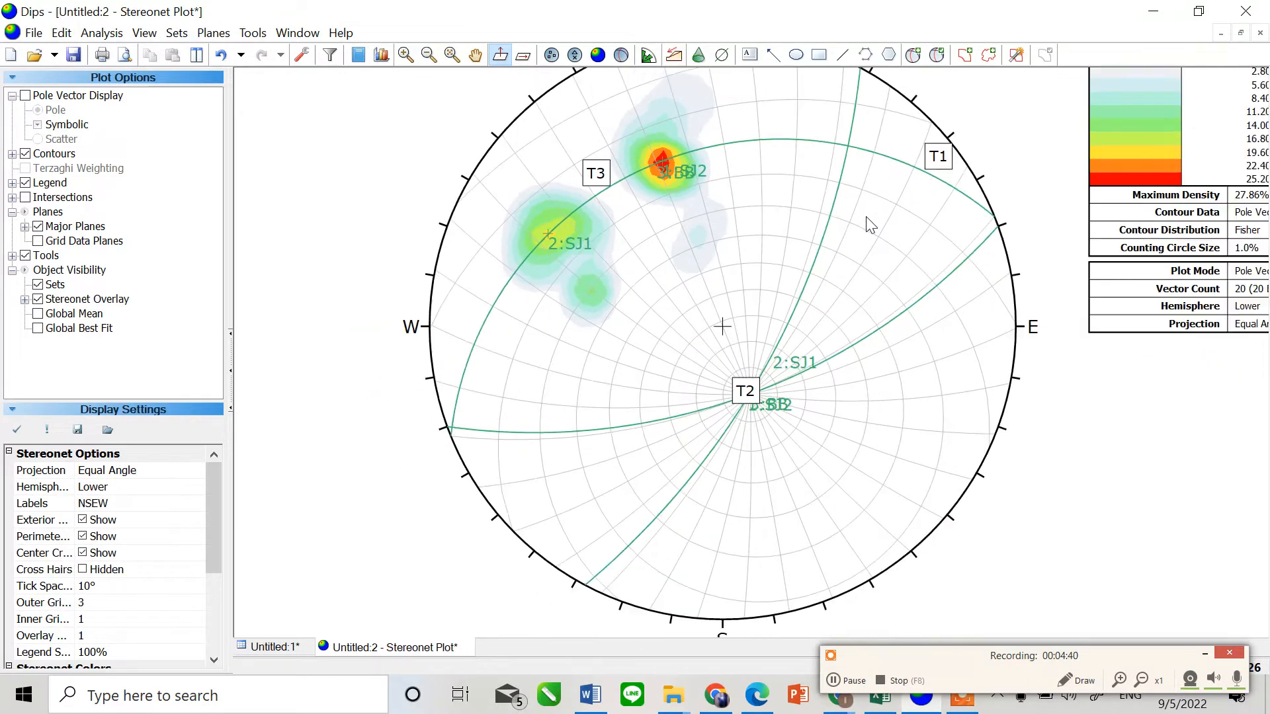
{"action": "left_click_drag", "start_coordinate": [884, 207], "coordinate": [836, 229]}
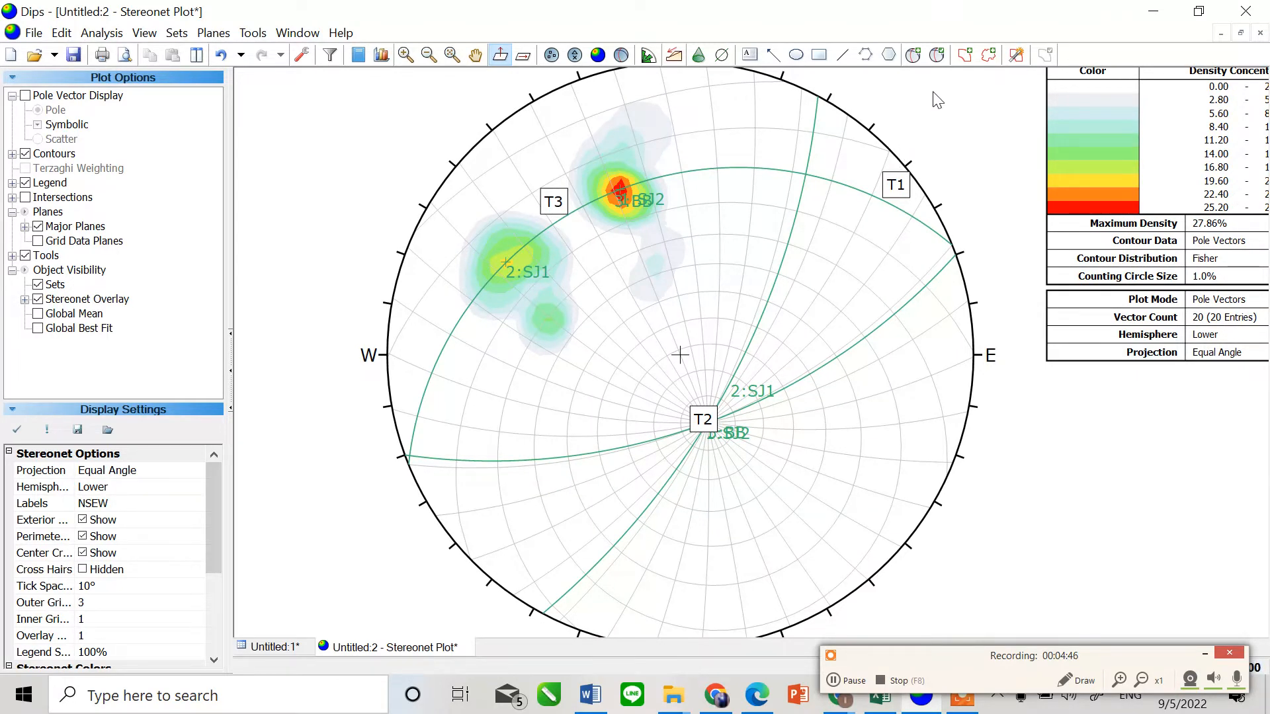
{"action": "left_click", "coordinate": [911, 57]}
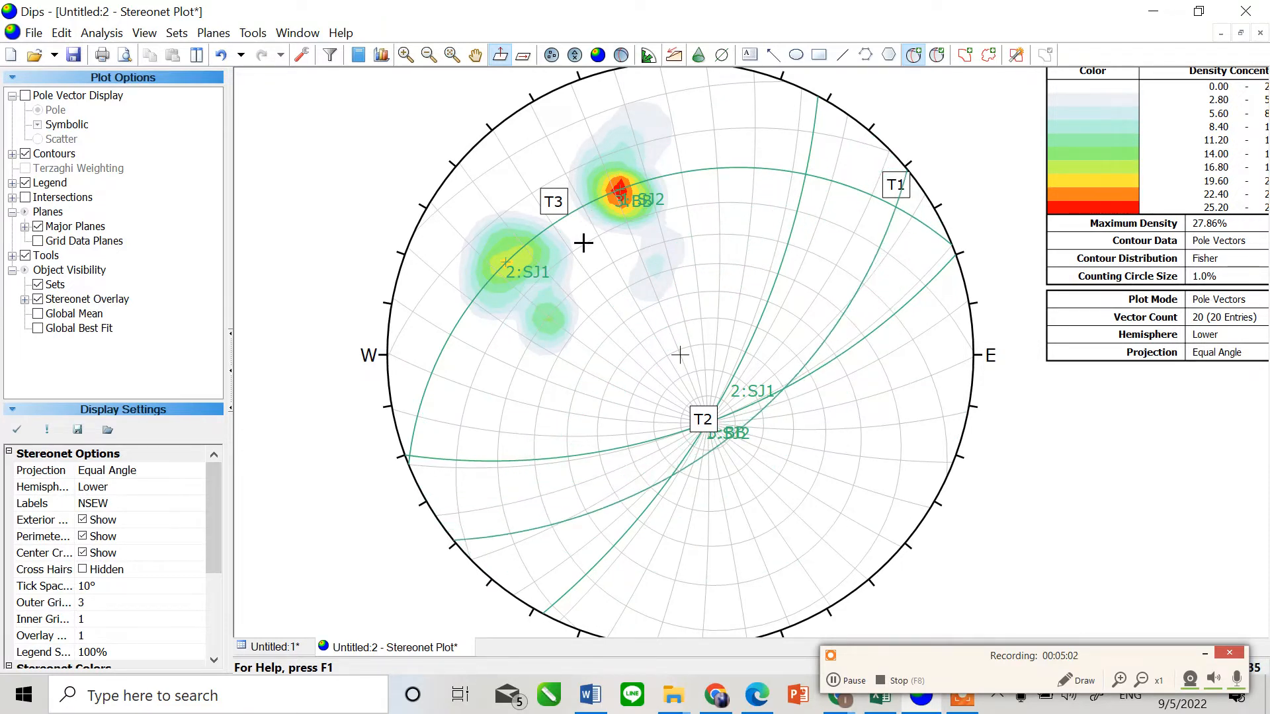
{"action": "left_click", "coordinate": [569, 211]}
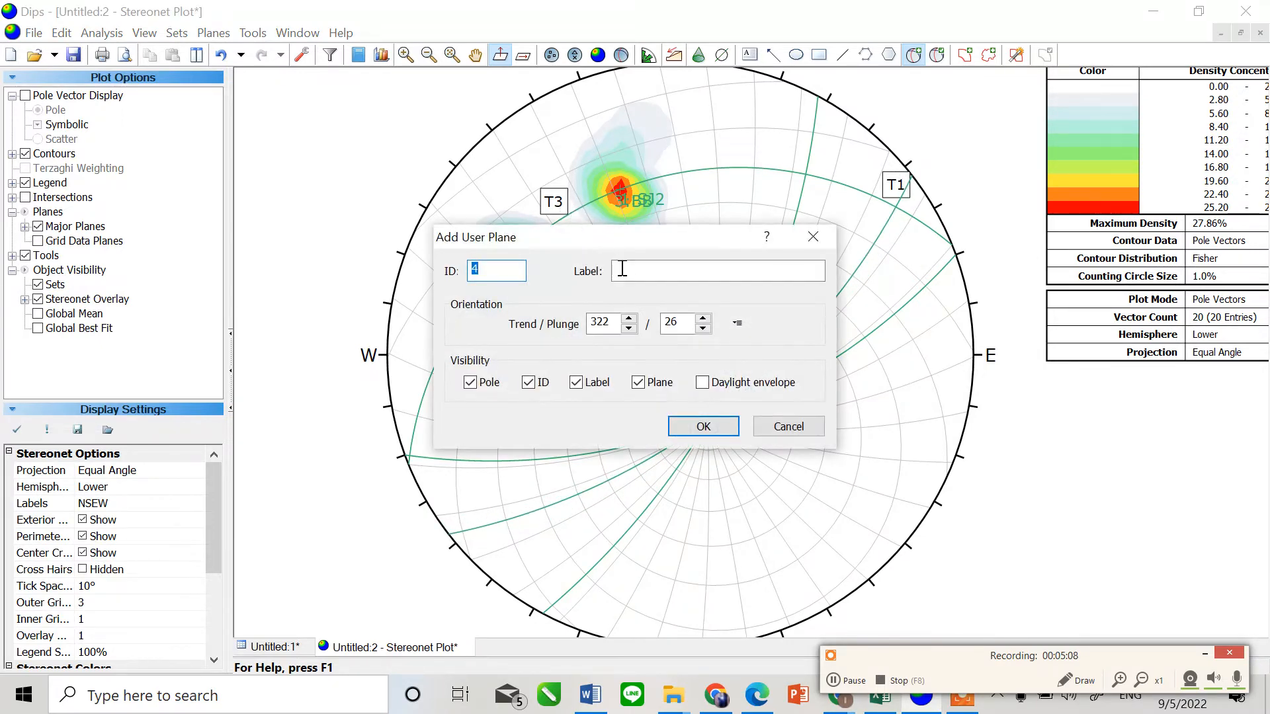
{"action": "left_click", "coordinate": [613, 270]}
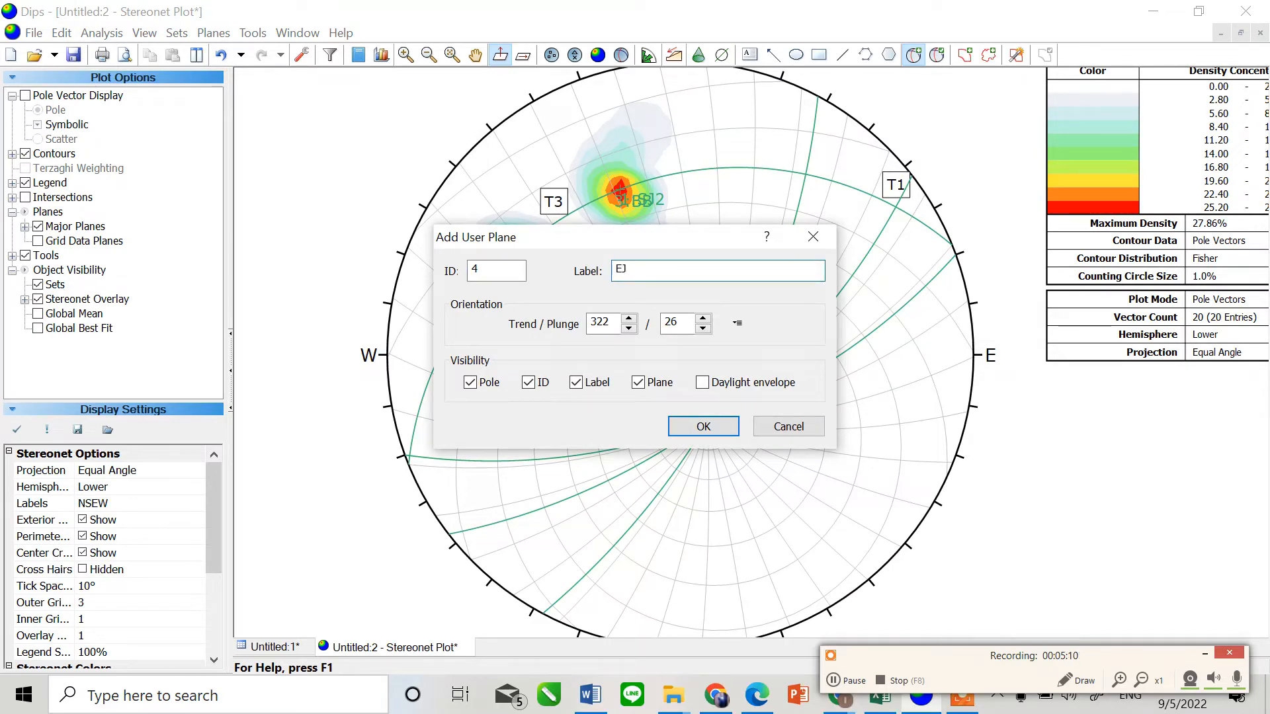
{"action": "left_click", "coordinate": [726, 421]}
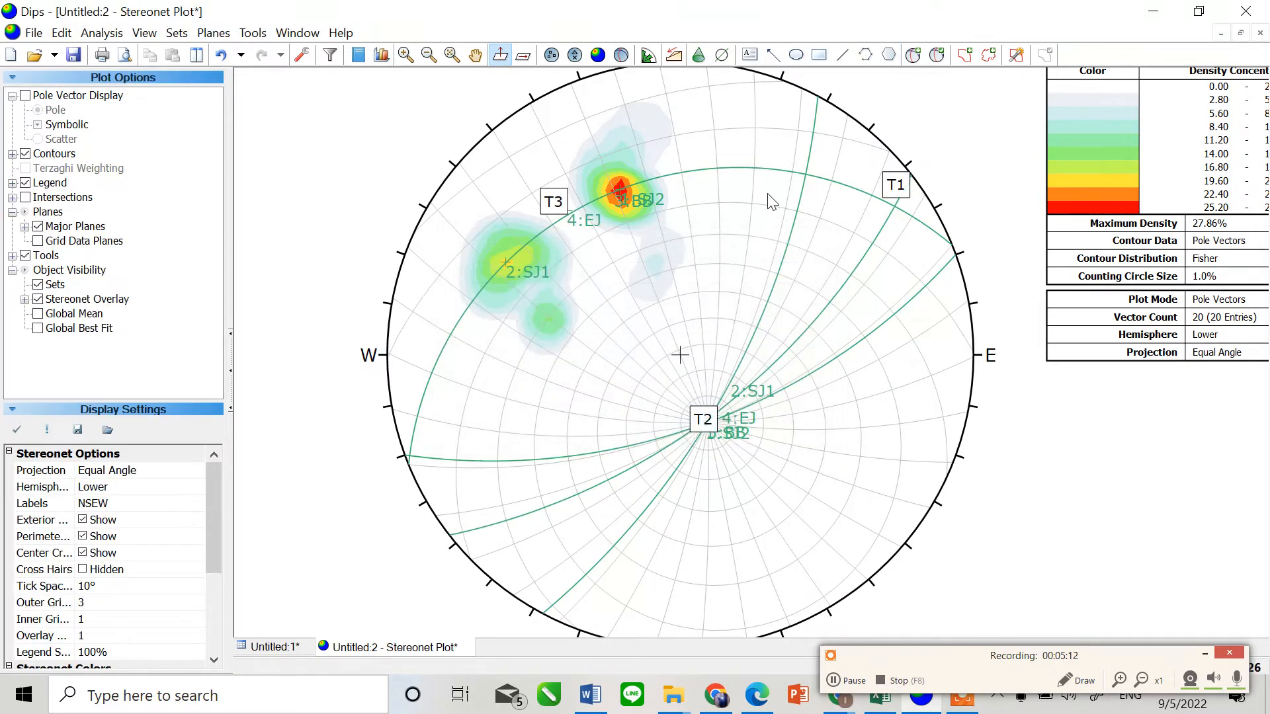
Add a user plane labelled RJ with its pole on the BB great circle beside T1, at trend/plunge 53/9.
{"action": "left_click", "coordinate": [918, 62]}
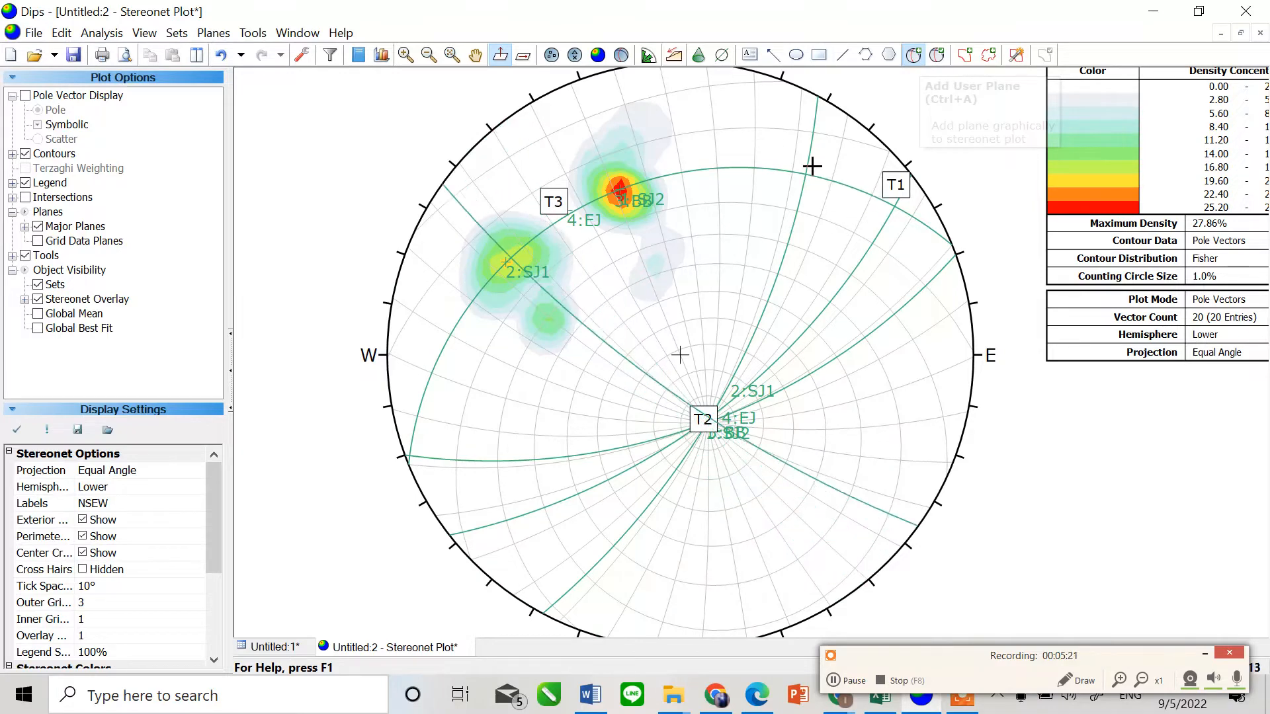
{"action": "left_click", "coordinate": [880, 206]}
{"action": "left_click", "coordinate": [775, 272]}
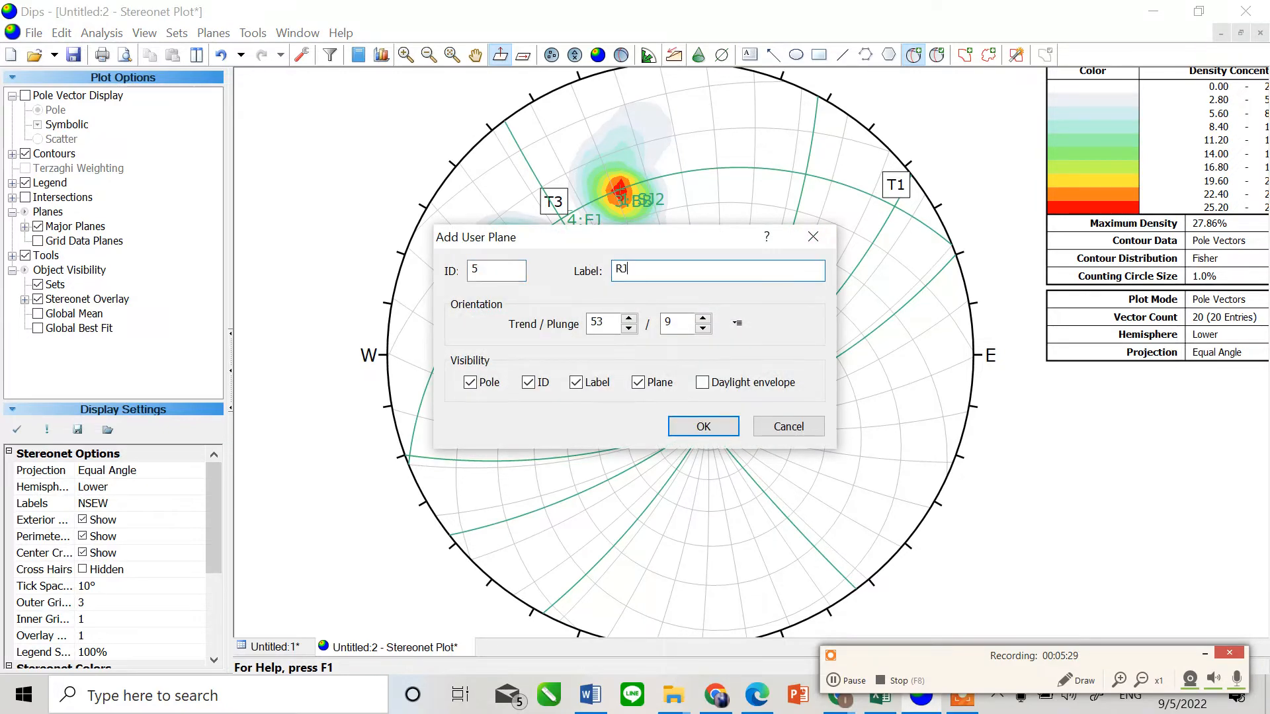
{"action": "left_click", "coordinate": [703, 426]}
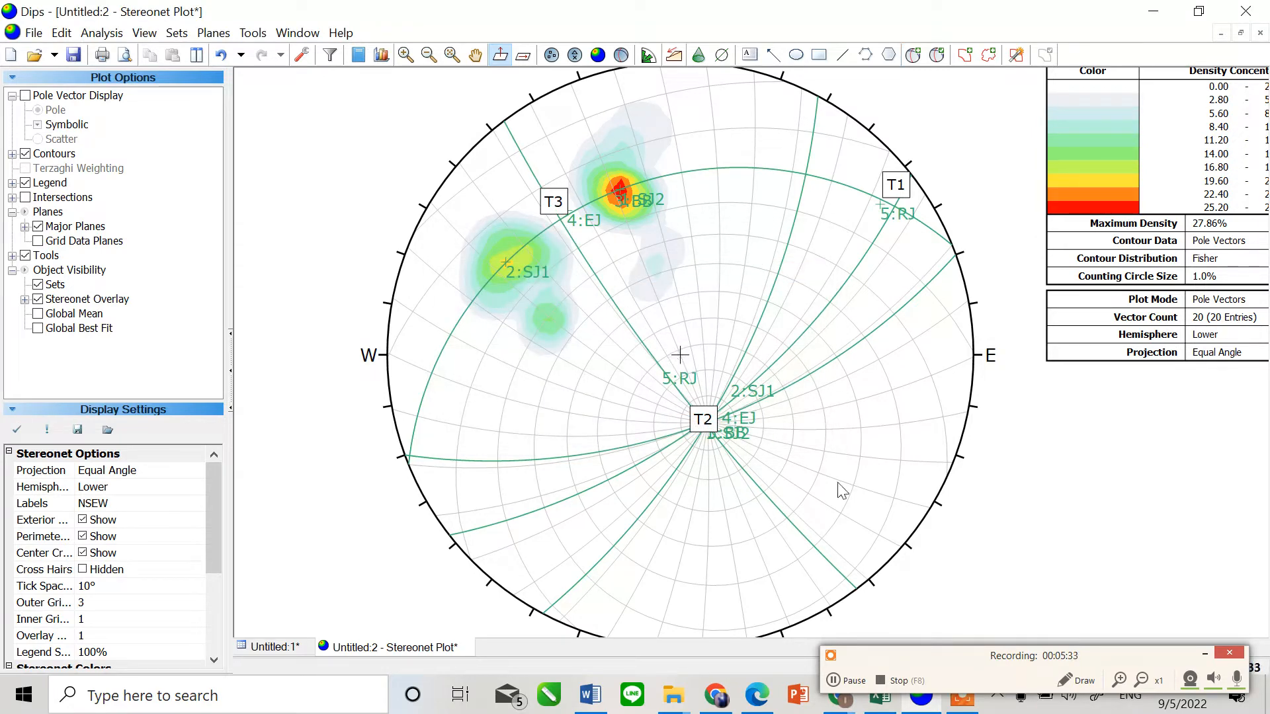
{"action": "left_click", "coordinate": [847, 679]}
{"action": "left_click", "coordinate": [847, 680]}
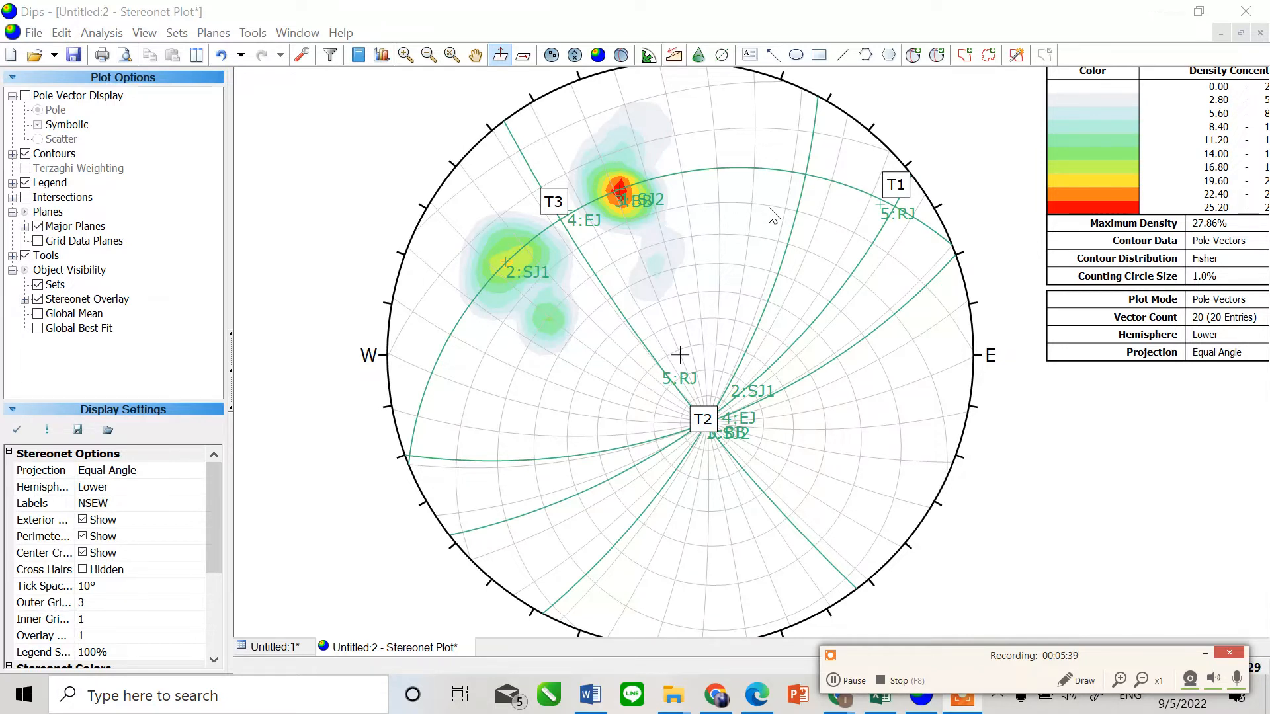
{"action": "mouse_move", "coordinate": [726, 170]}
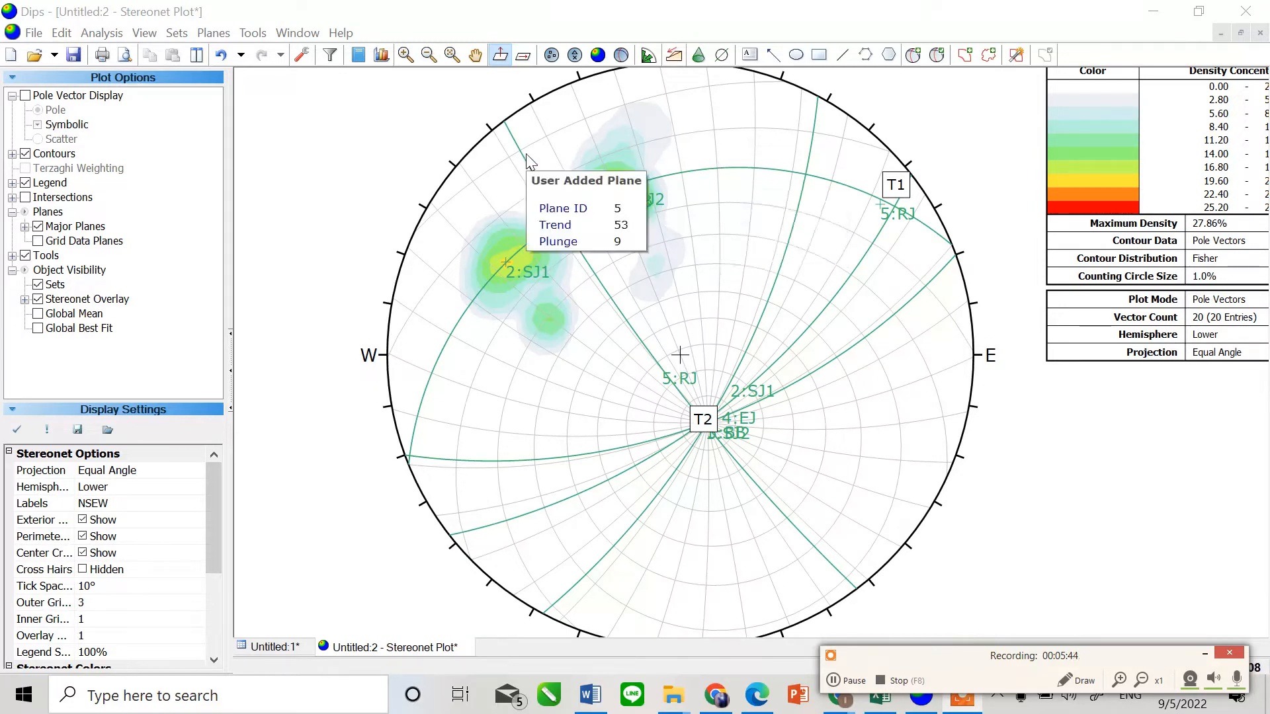
Hide the pole and plane ID of user planes SJ2 and SJ1, and colour the SJ2 plane bright green.
{"action": "left_click", "coordinate": [937, 56]}
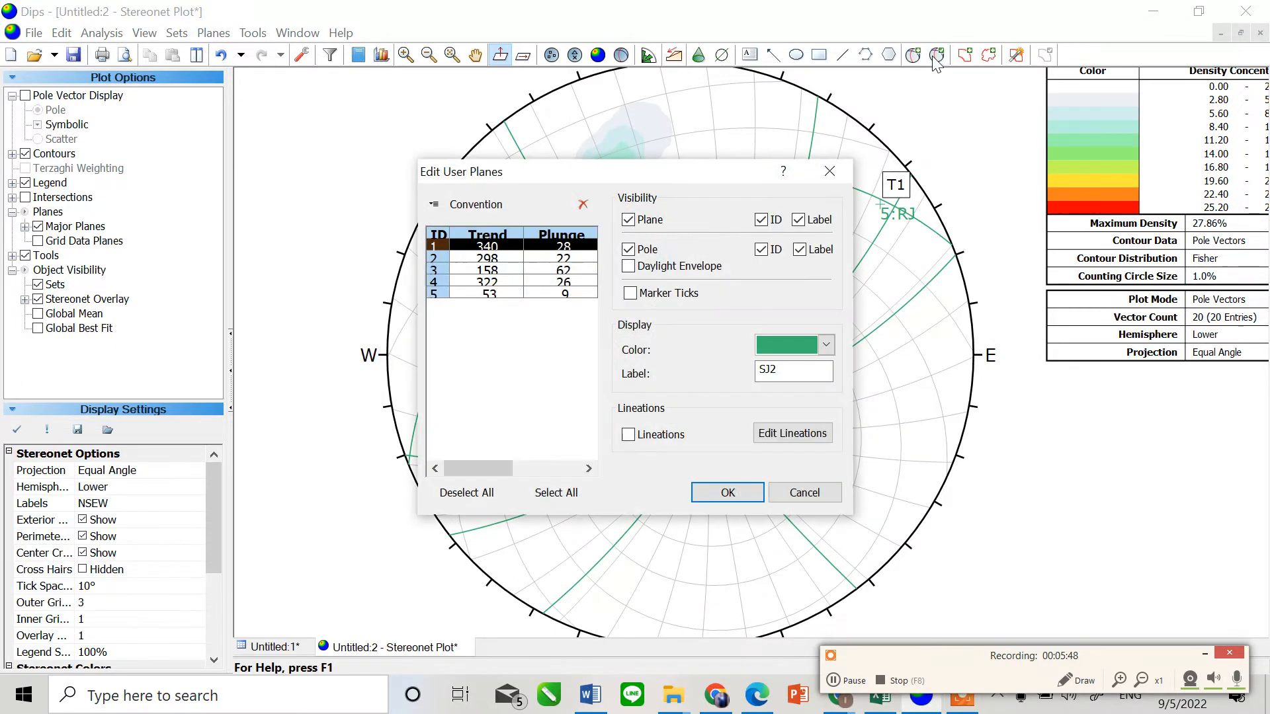
{"action": "left_click", "coordinate": [628, 250]}
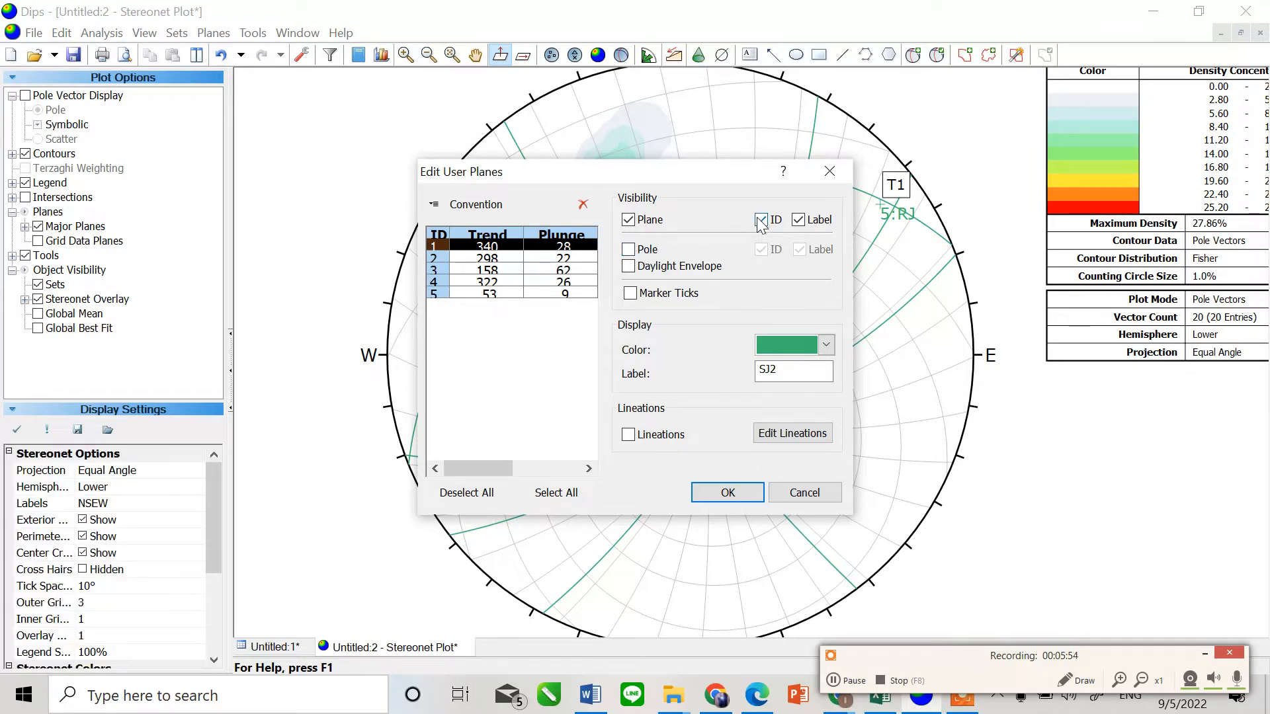
{"action": "left_click", "coordinate": [827, 350]}
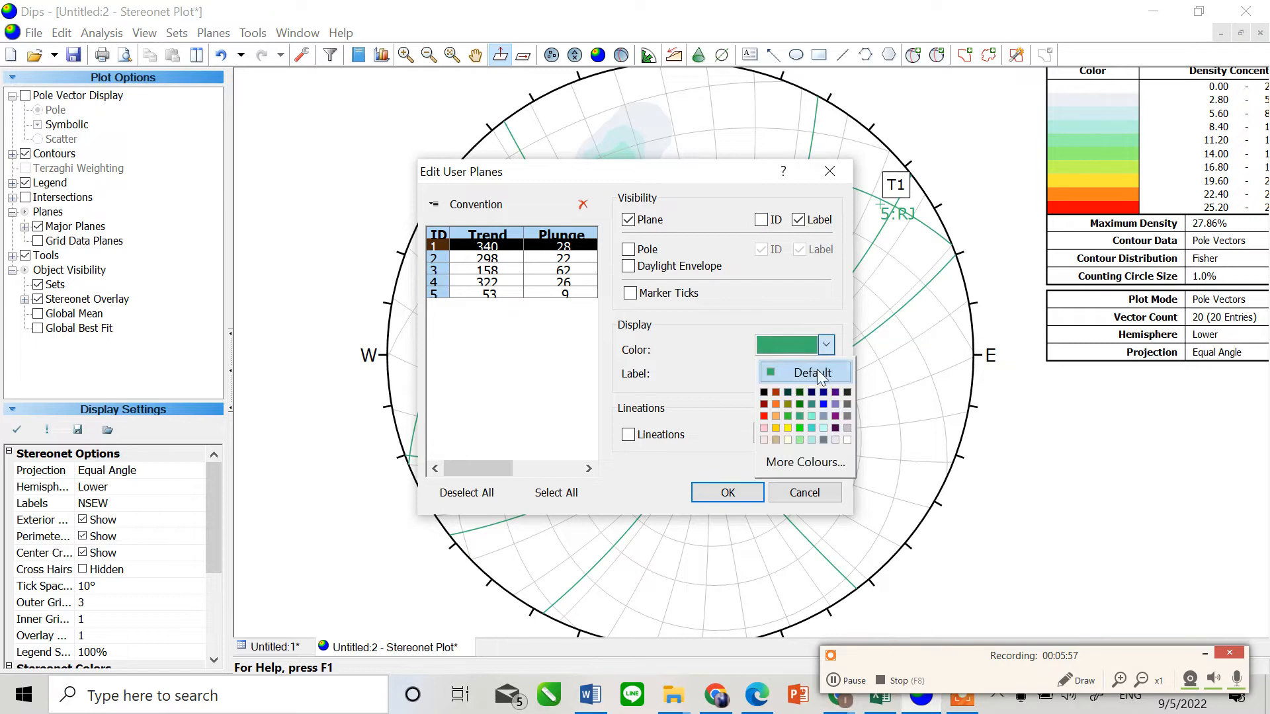
{"action": "left_click", "coordinate": [797, 428]}
{"action": "left_click", "coordinate": [437, 259]}
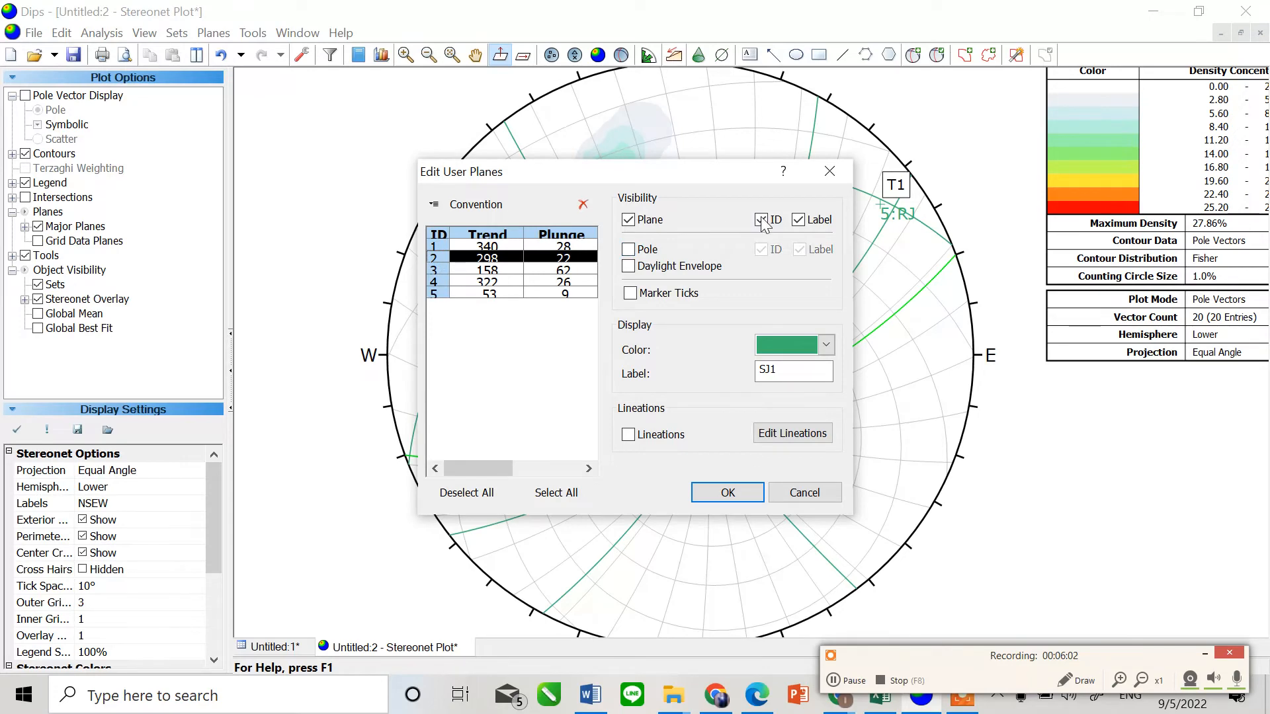
Hide the pole and plane ID of the BB user plane and colour it tan.
{"action": "left_click", "coordinate": [441, 271]}
{"action": "left_click", "coordinate": [628, 249]}
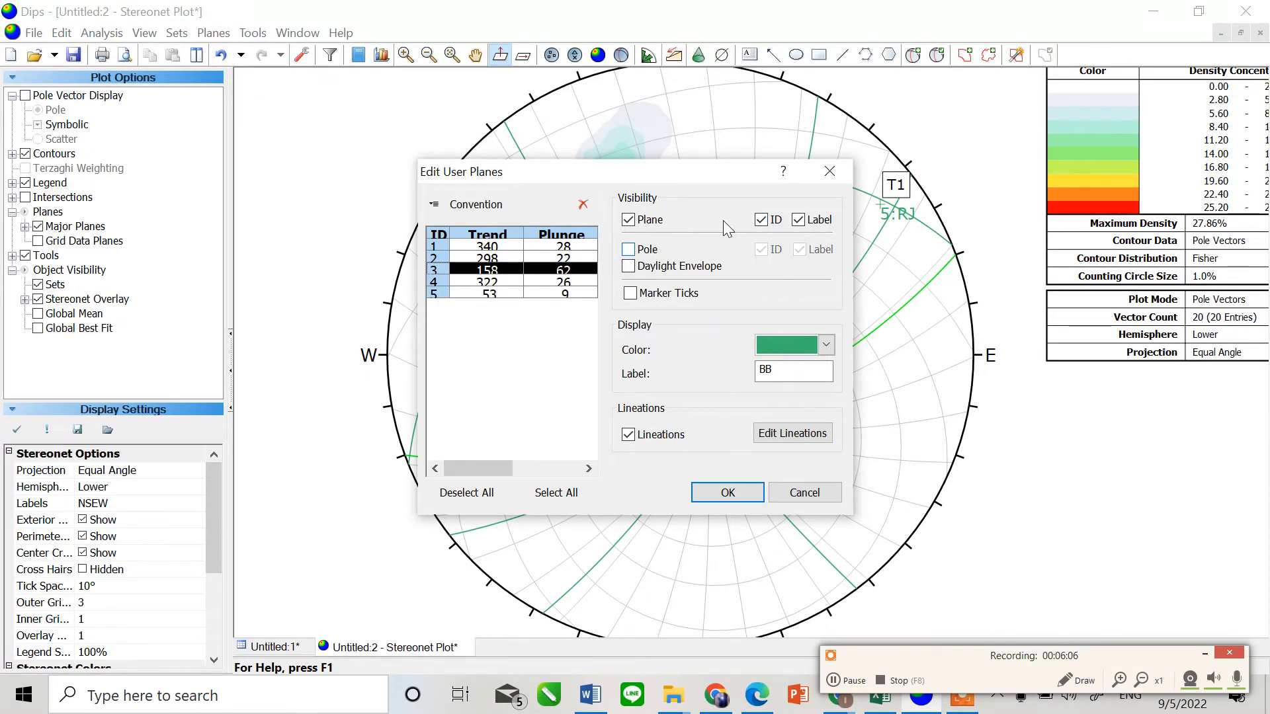
{"action": "left_click", "coordinate": [761, 219]}
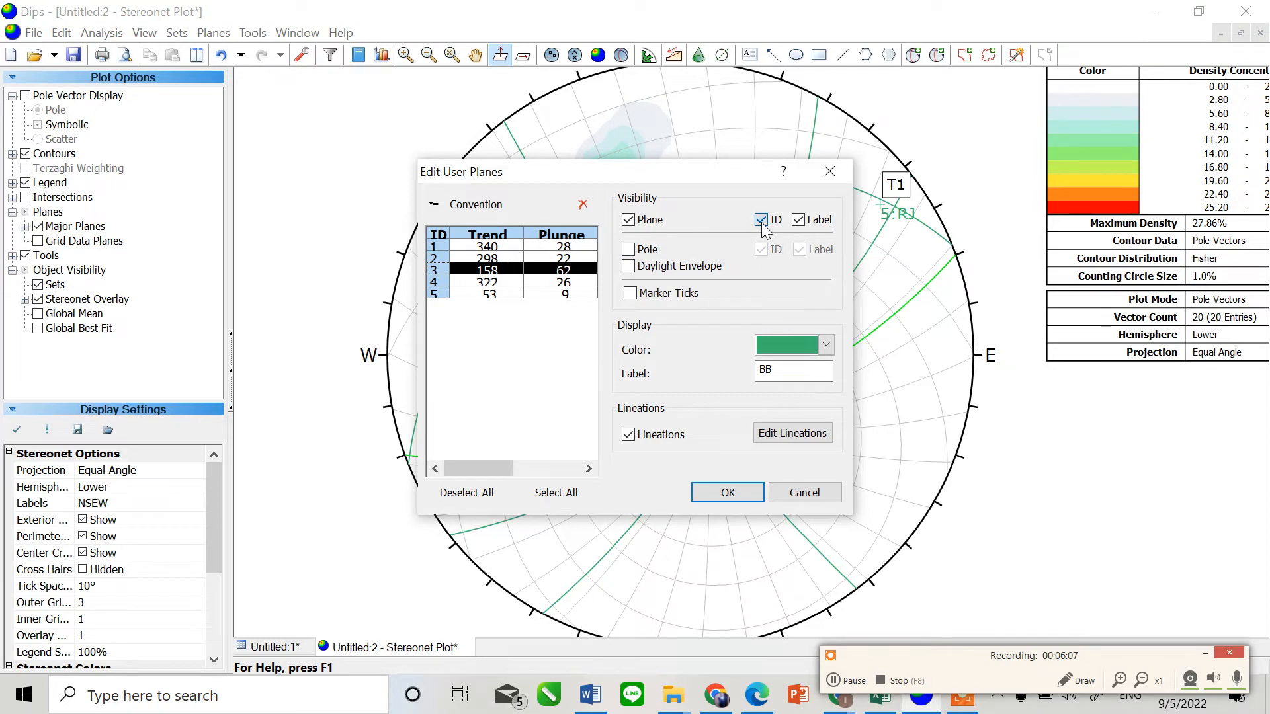
{"action": "left_click", "coordinate": [829, 346]}
{"action": "left_click", "coordinate": [775, 442]}
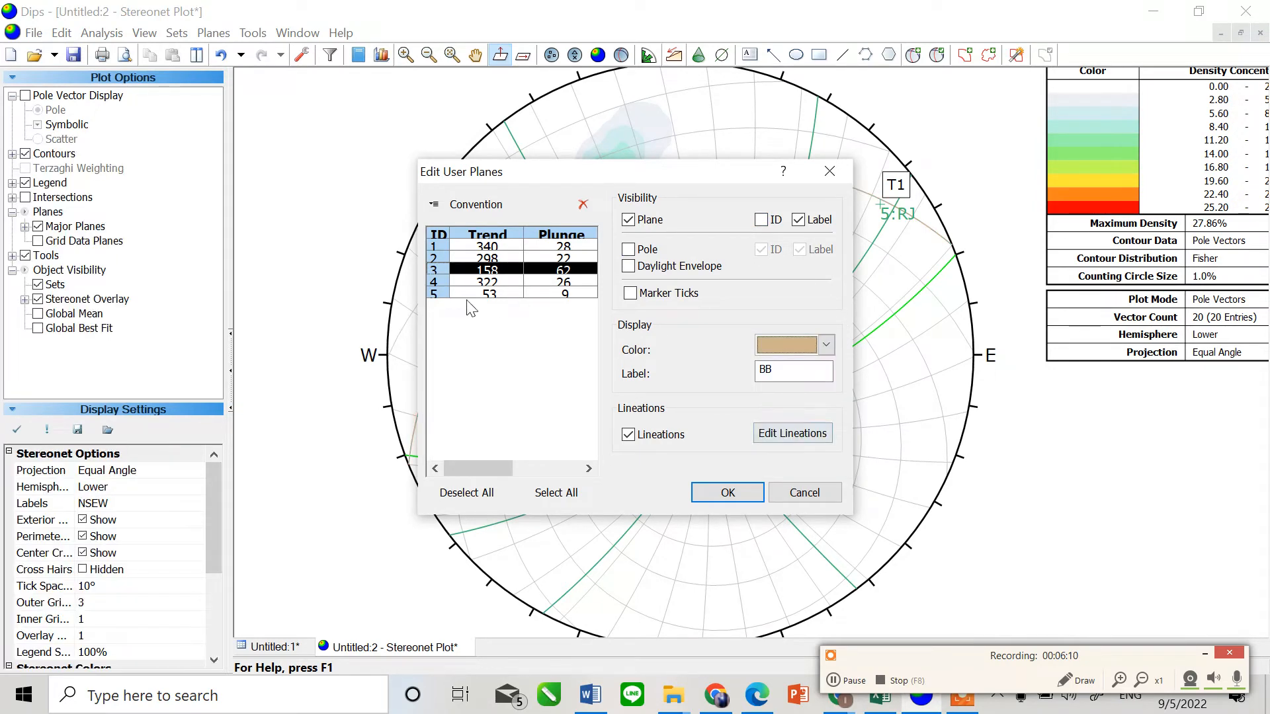
Hide the pole and plane ID of the EJ user plane and colour it red.
{"action": "left_click", "coordinate": [440, 283]}
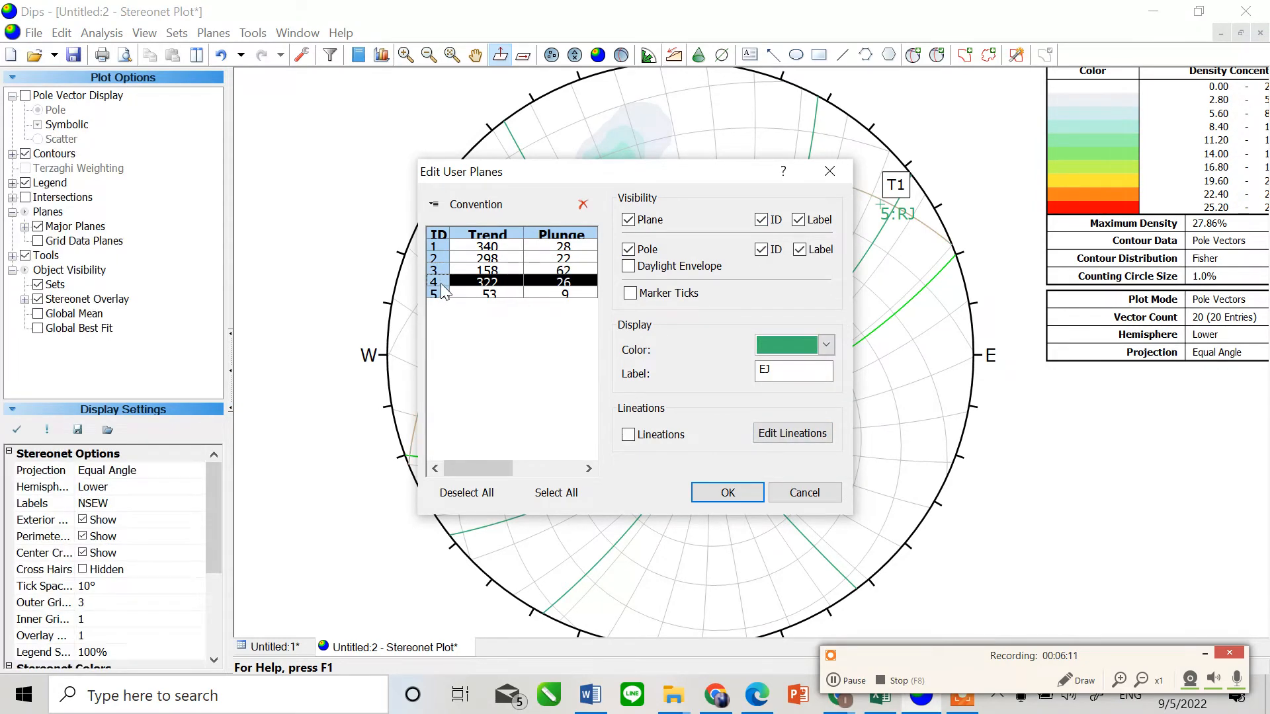
{"action": "left_click", "coordinate": [628, 249]}
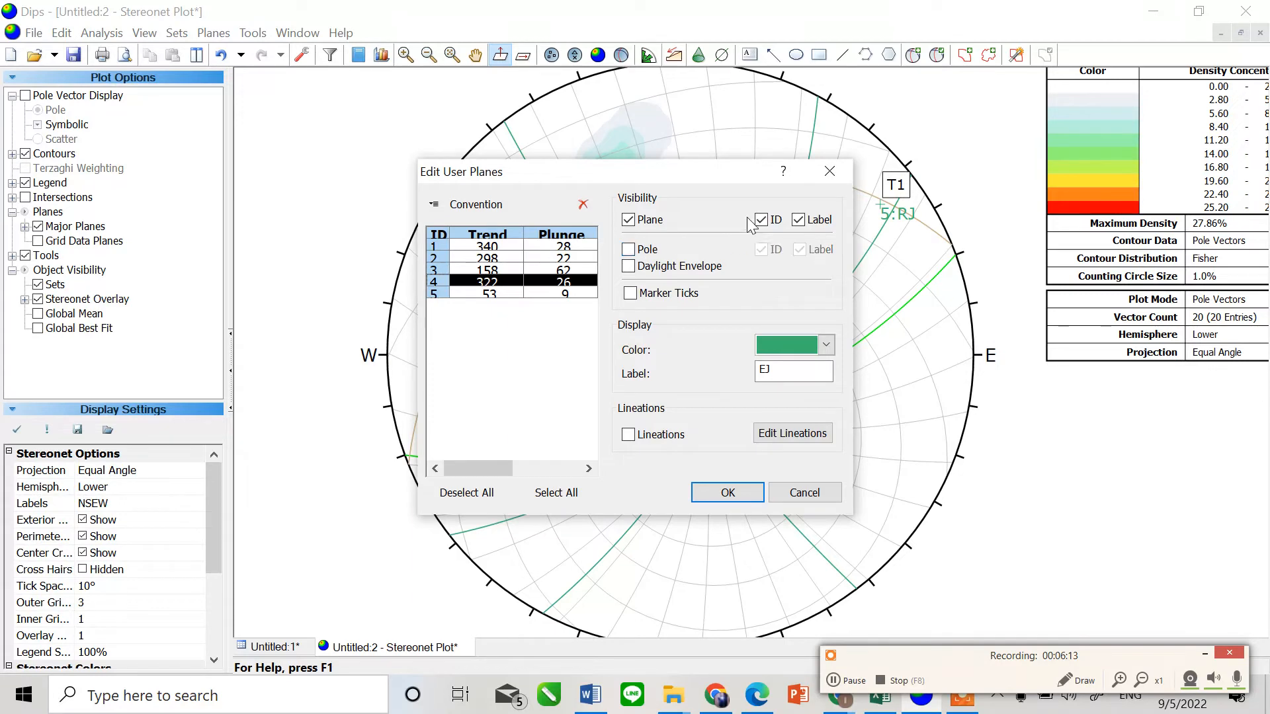
{"action": "left_click", "coordinate": [826, 344]}
{"action": "left_click", "coordinate": [764, 415]}
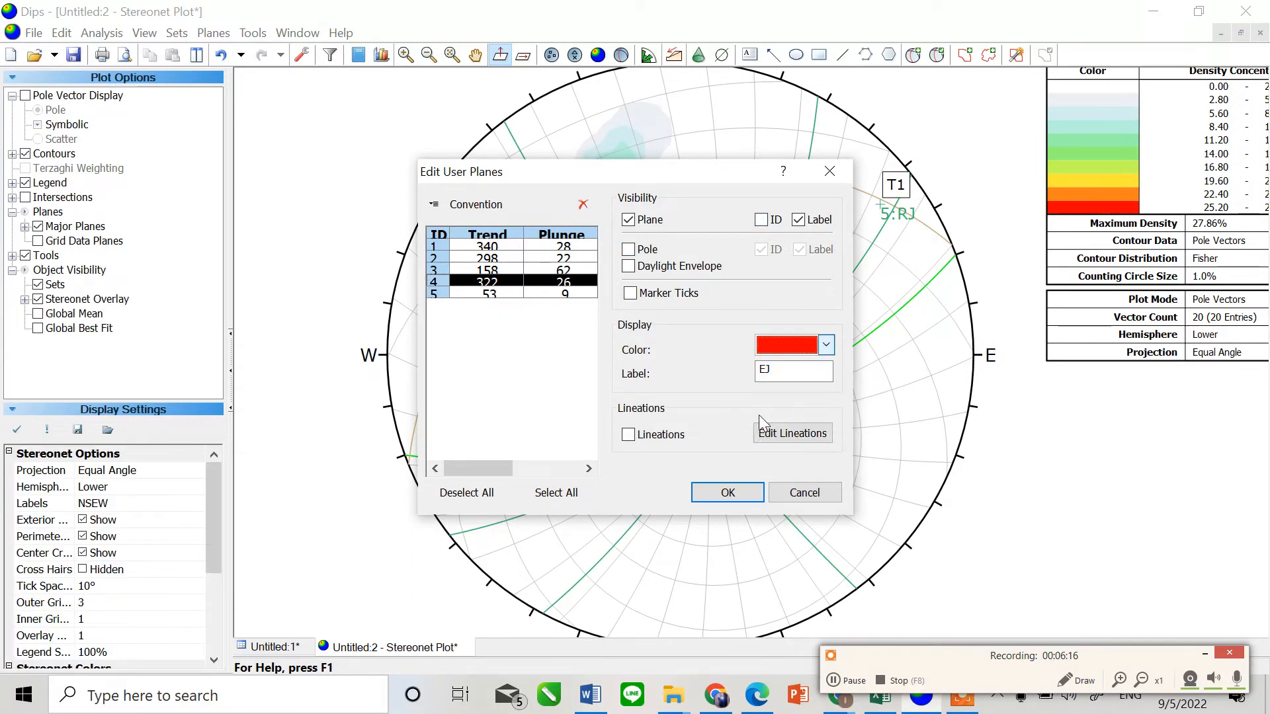
Hide the pole and plane ID of the RJ user plane, colour it light orange, and apply the user plane edits.
{"action": "left_click", "coordinate": [462, 294]}
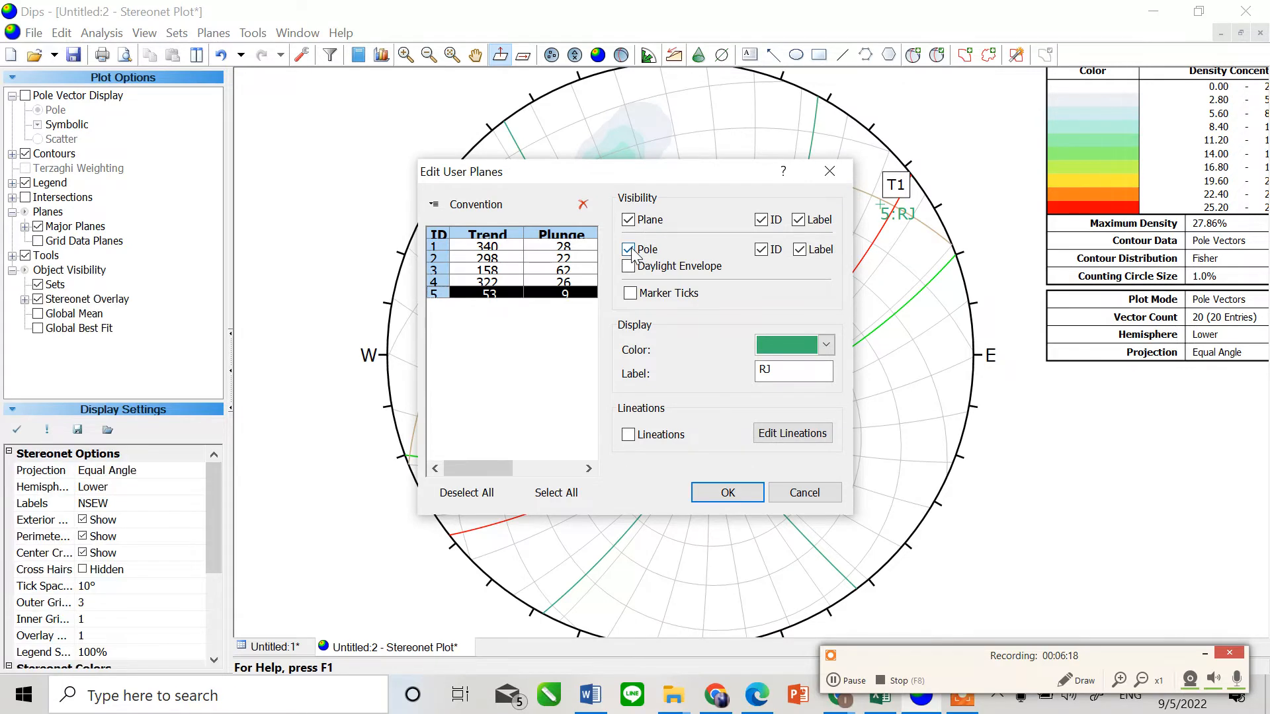
{"action": "left_click", "coordinate": [629, 249]}
{"action": "left_click", "coordinate": [826, 344]}
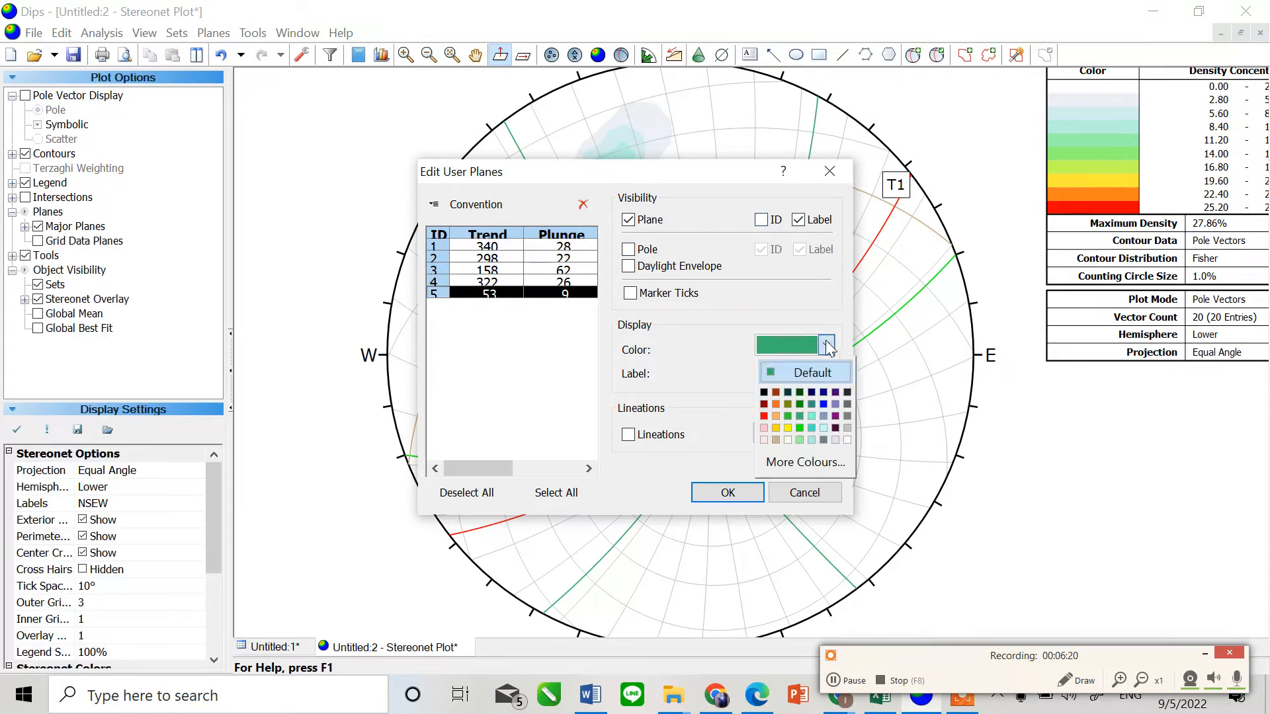
{"action": "left_click", "coordinate": [776, 415]}
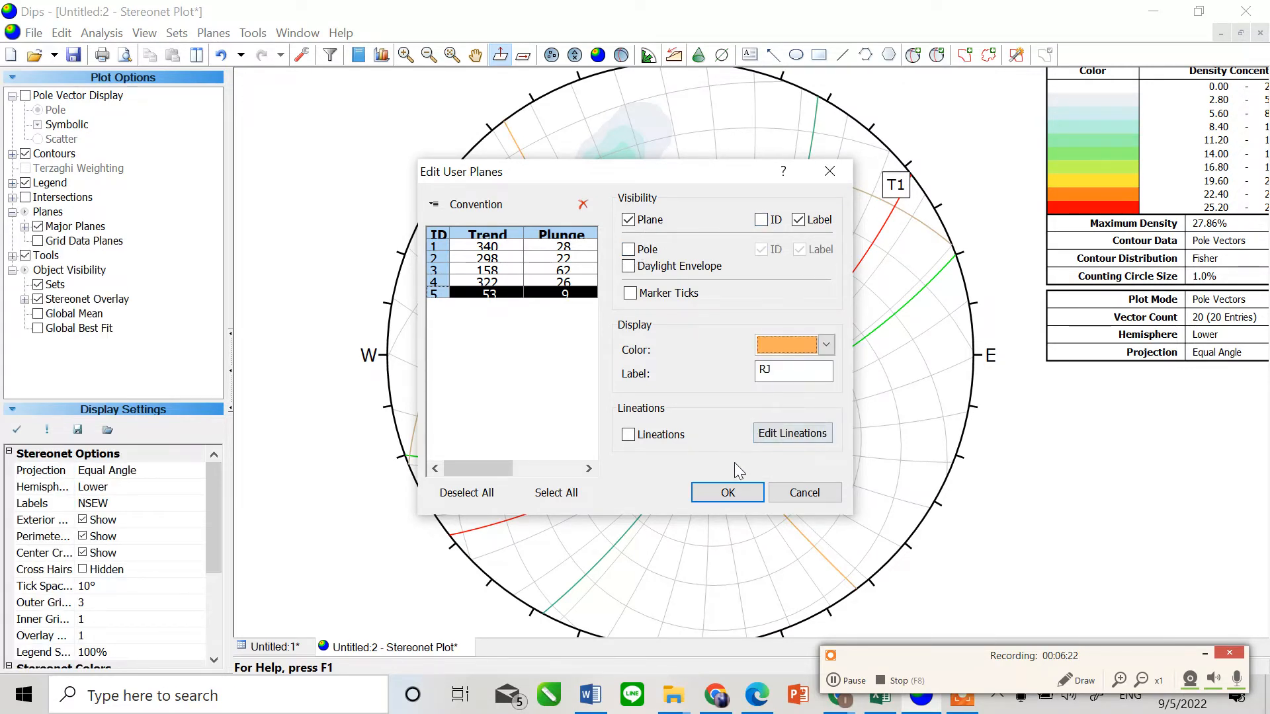
{"action": "left_click", "coordinate": [727, 494]}
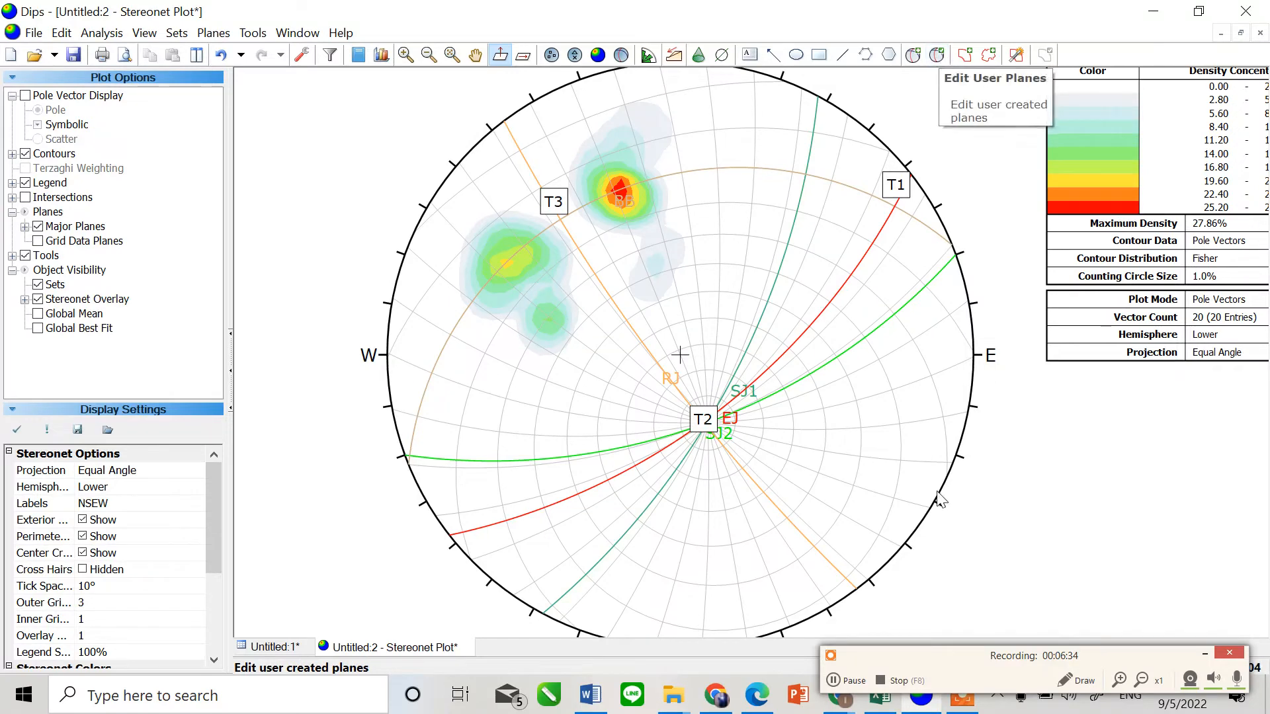
{"action": "left_click", "coordinate": [848, 680]}
{"action": "left_click", "coordinate": [848, 681]}
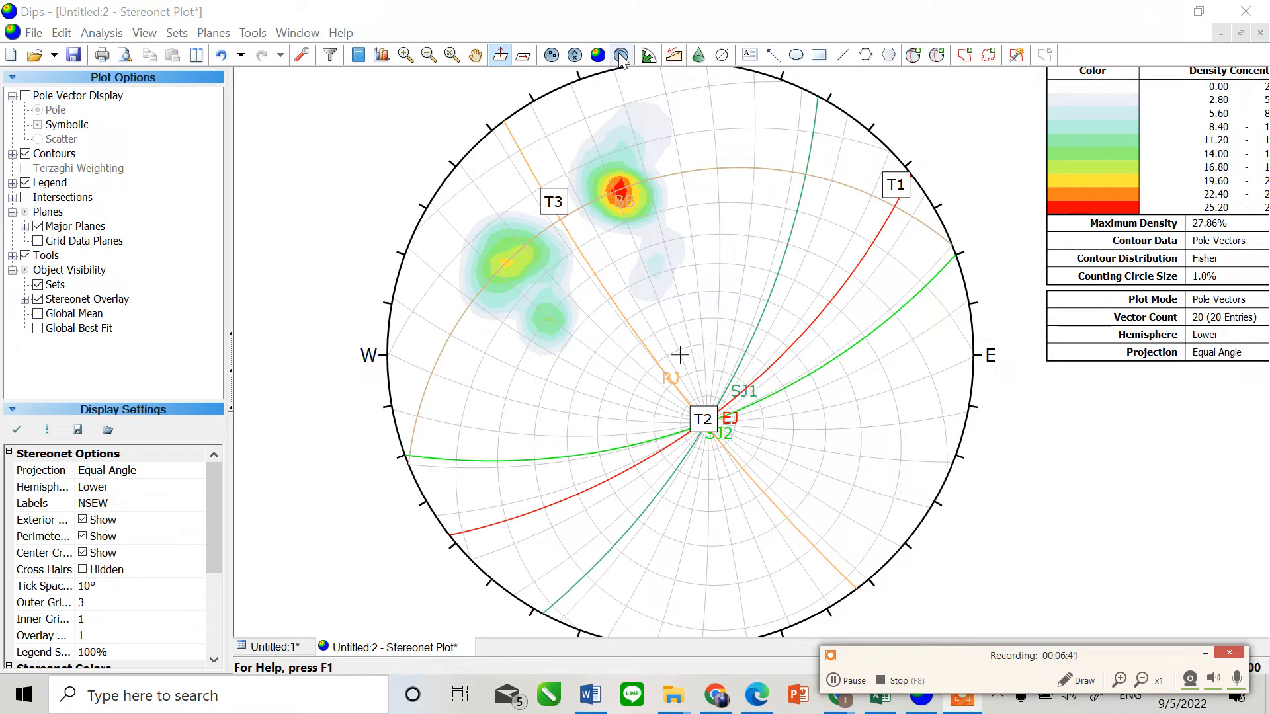
Turn off the custom grid overlay on the stereonet.
{"action": "left_click", "coordinate": [144, 35]}
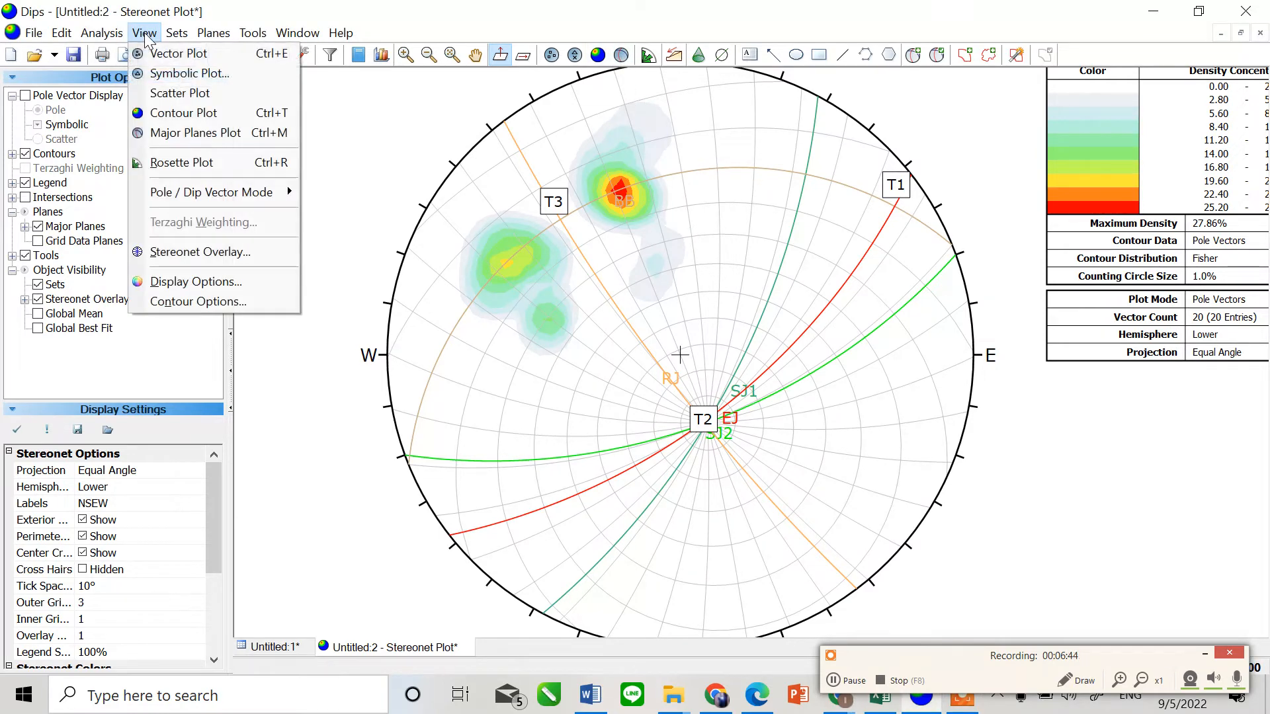
{"action": "left_click", "coordinate": [196, 252]}
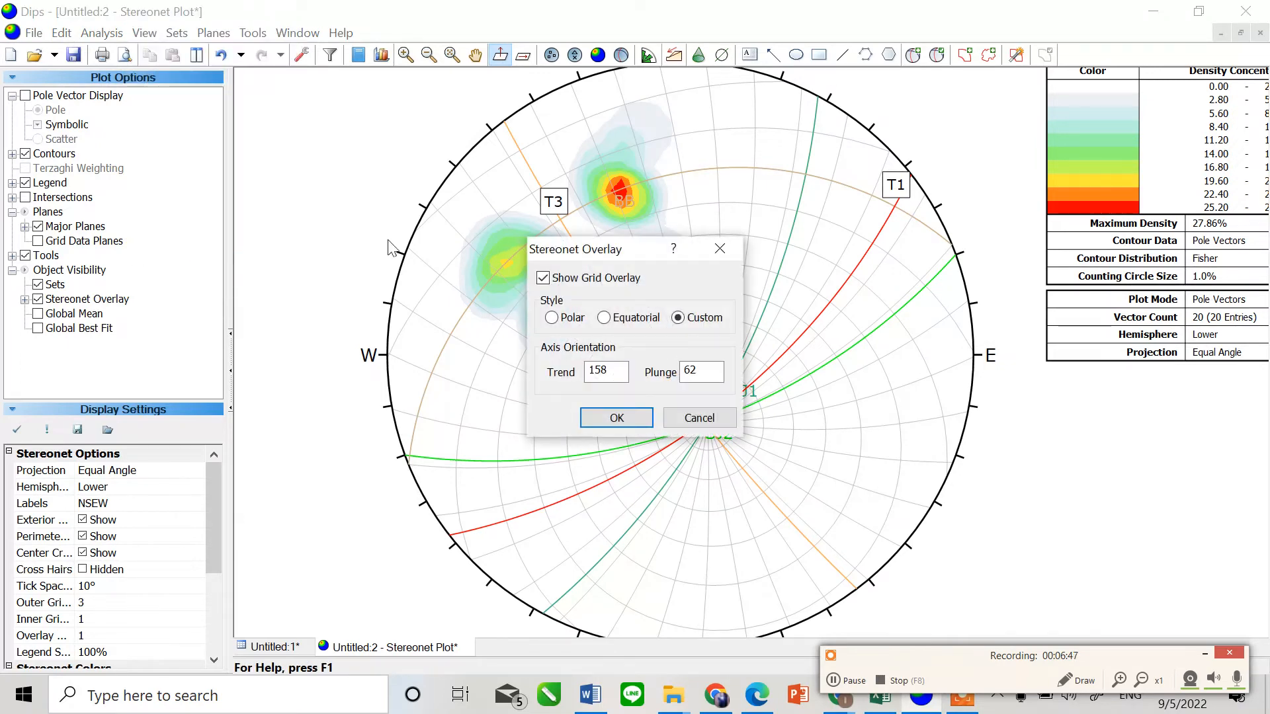
{"action": "left_click", "coordinate": [542, 278]}
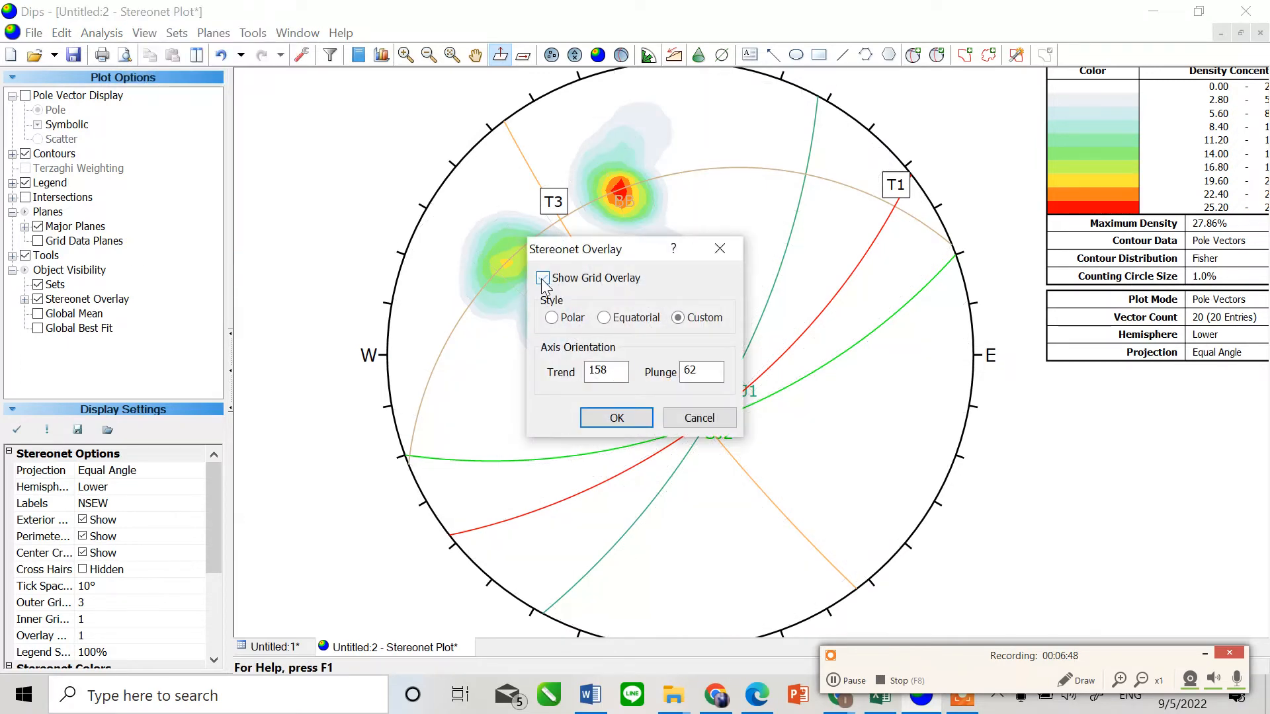
{"action": "left_click", "coordinate": [621, 419]}
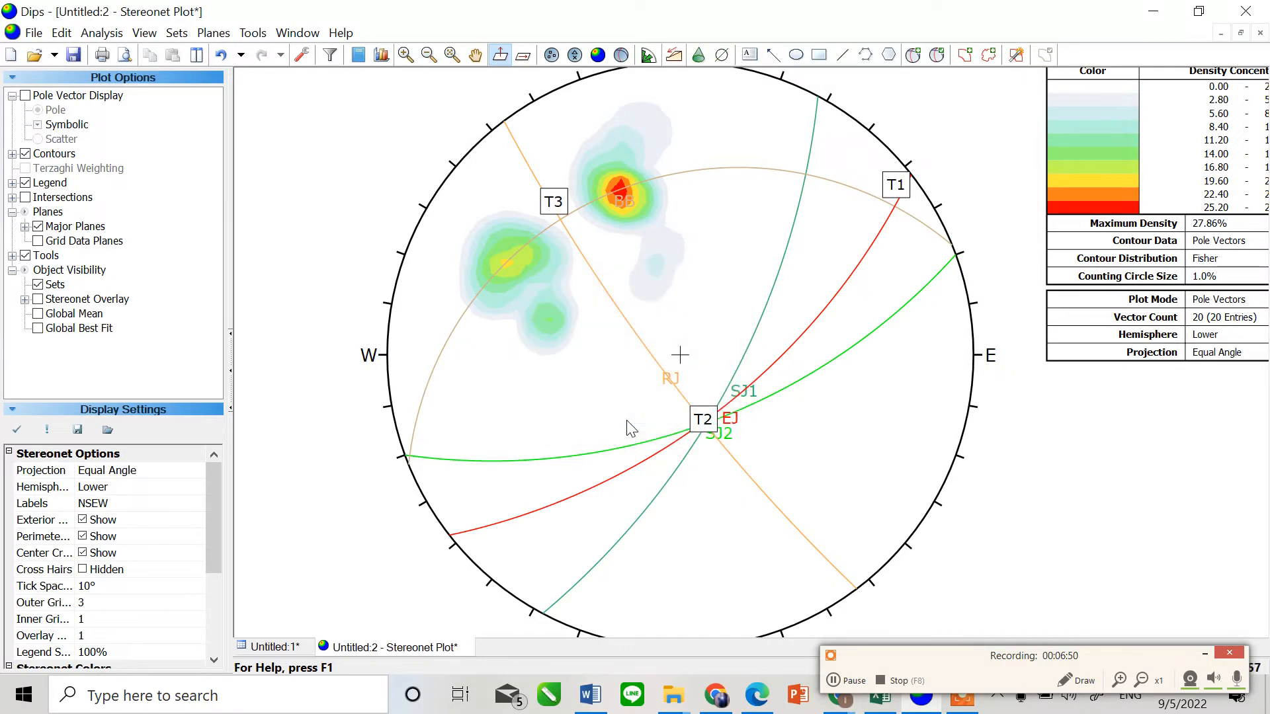
Show the major planes plot without contours and list the user planes in the Strike (Right) / Dip convention.
{"action": "left_click", "coordinate": [620, 56]}
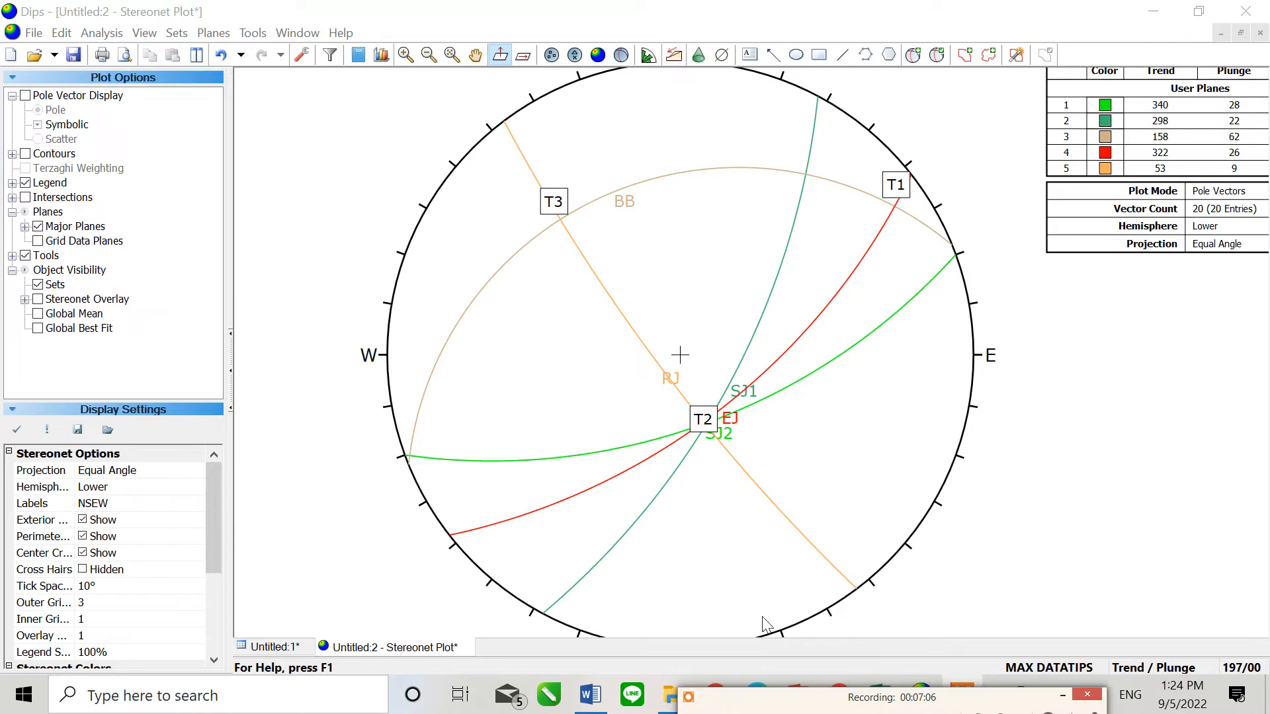
{"action": "left_click_drag", "start_coordinate": [1140, 312], "coordinate": [992, 377]}
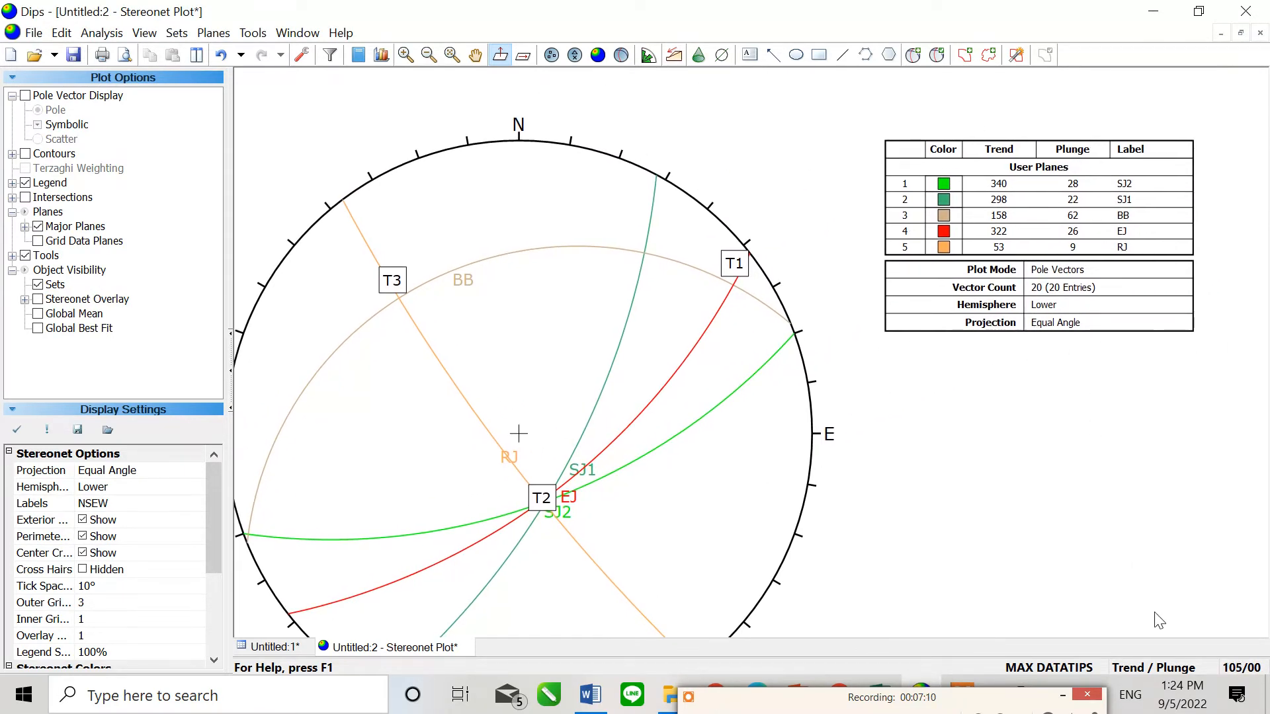
{"action": "left_click", "coordinate": [1157, 668]}
{"action": "left_click", "coordinate": [1156, 668]}
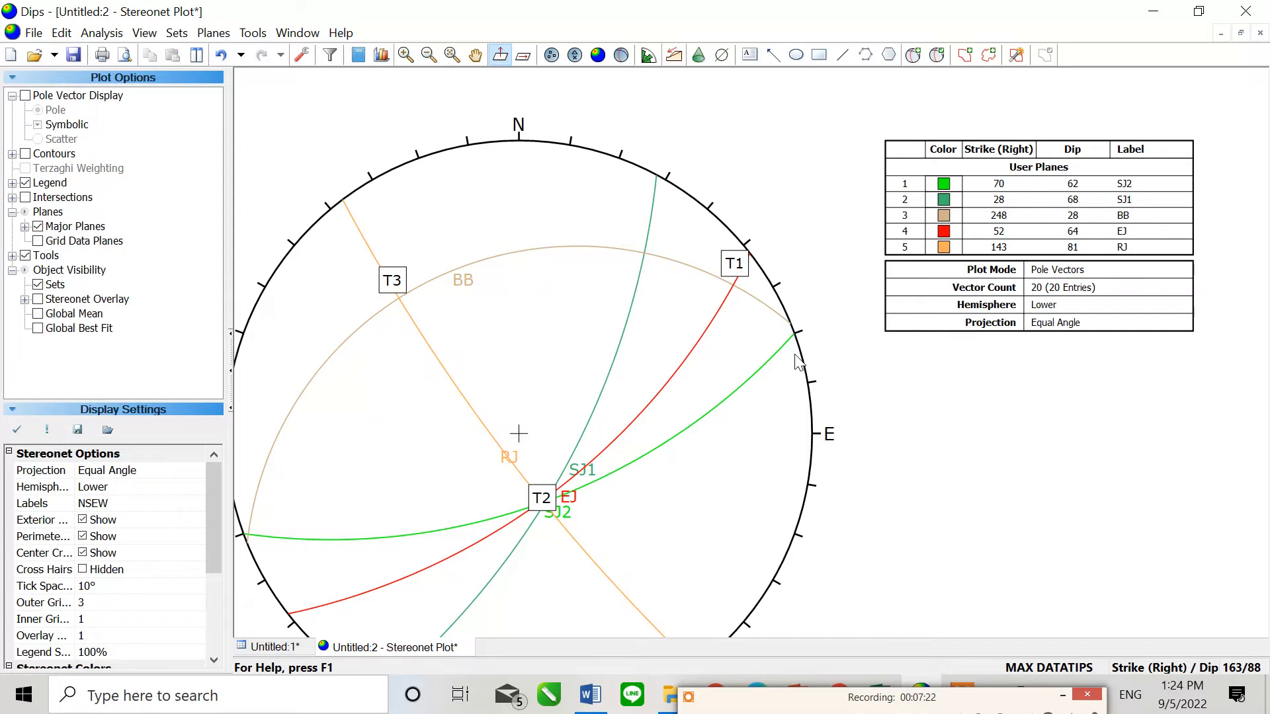
{"action": "scroll", "coordinate": [919, 344], "scroll_direction": "down", "scroll_amount": 1}
{"action": "scroll", "coordinate": [1027, 250], "scroll_direction": "up", "scroll_amount": 3}
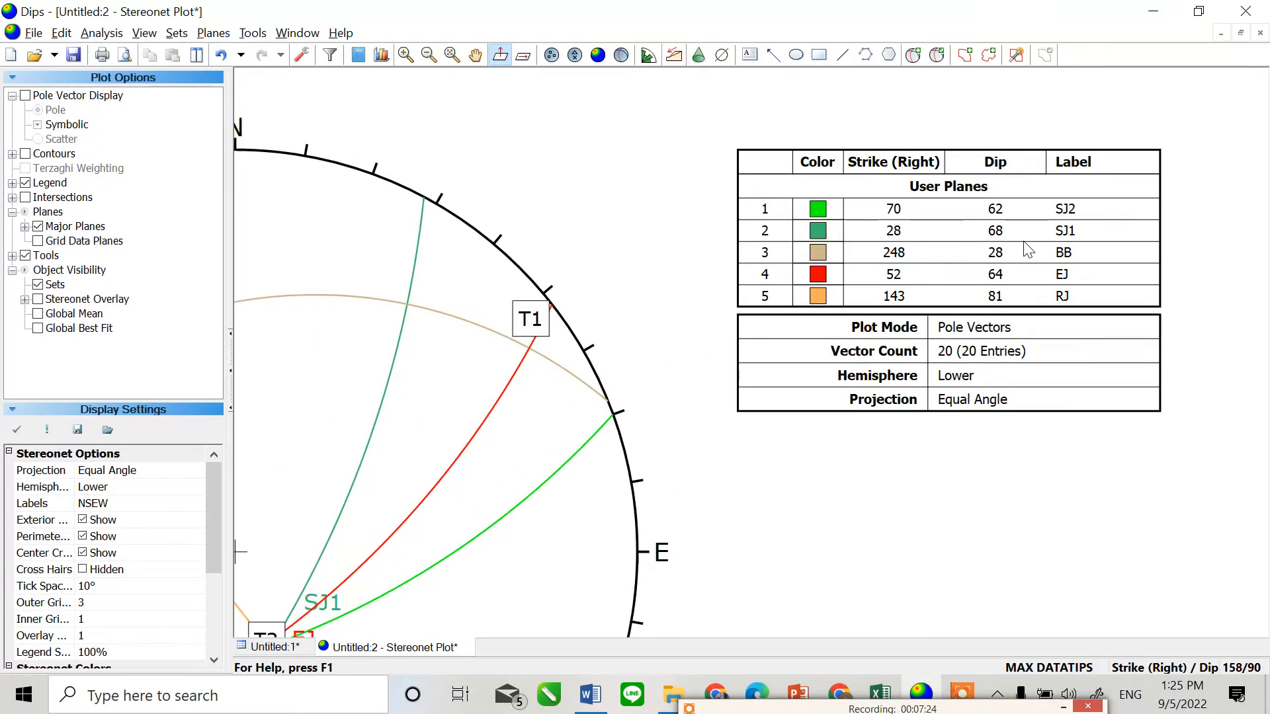
{"action": "scroll", "coordinate": [1088, 224], "scroll_direction": "up", "scroll_amount": 2}
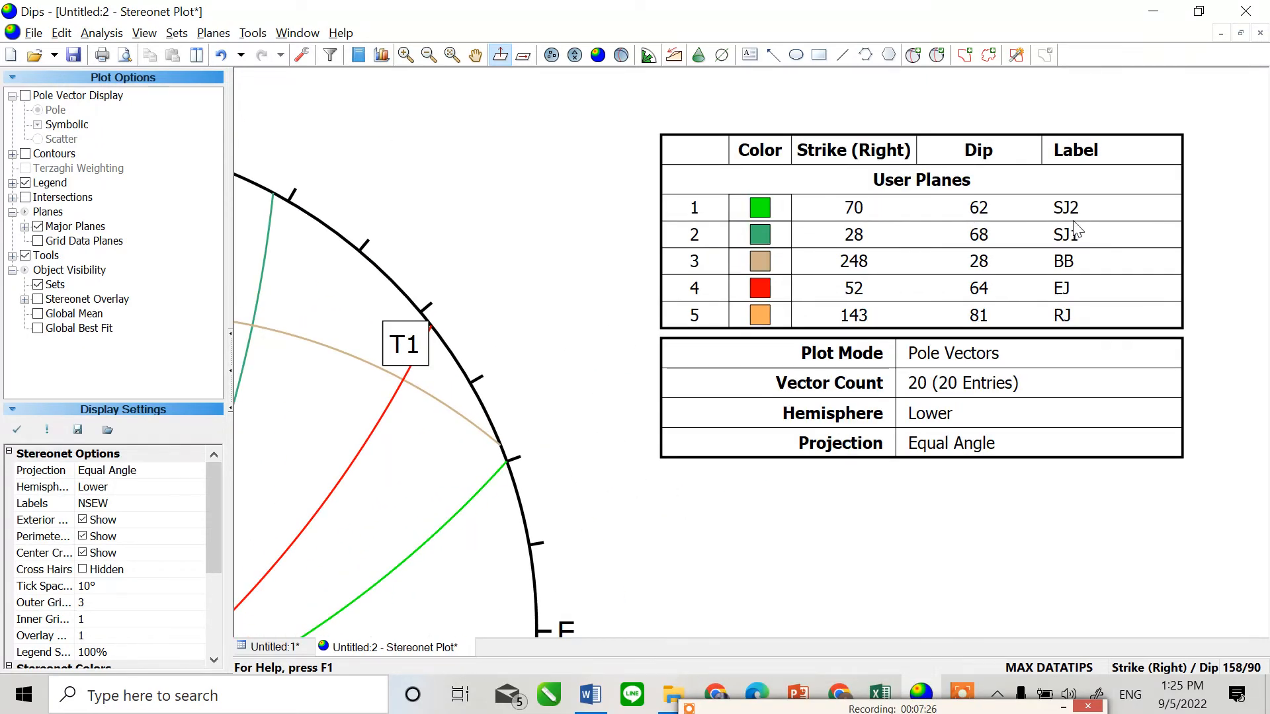
Enter the SJ2 strike/dip 70/62 beside Shear Joint 2 in cell G4 of the Excel Kekar sheet.
{"action": "key", "text": "alt+Tab"}
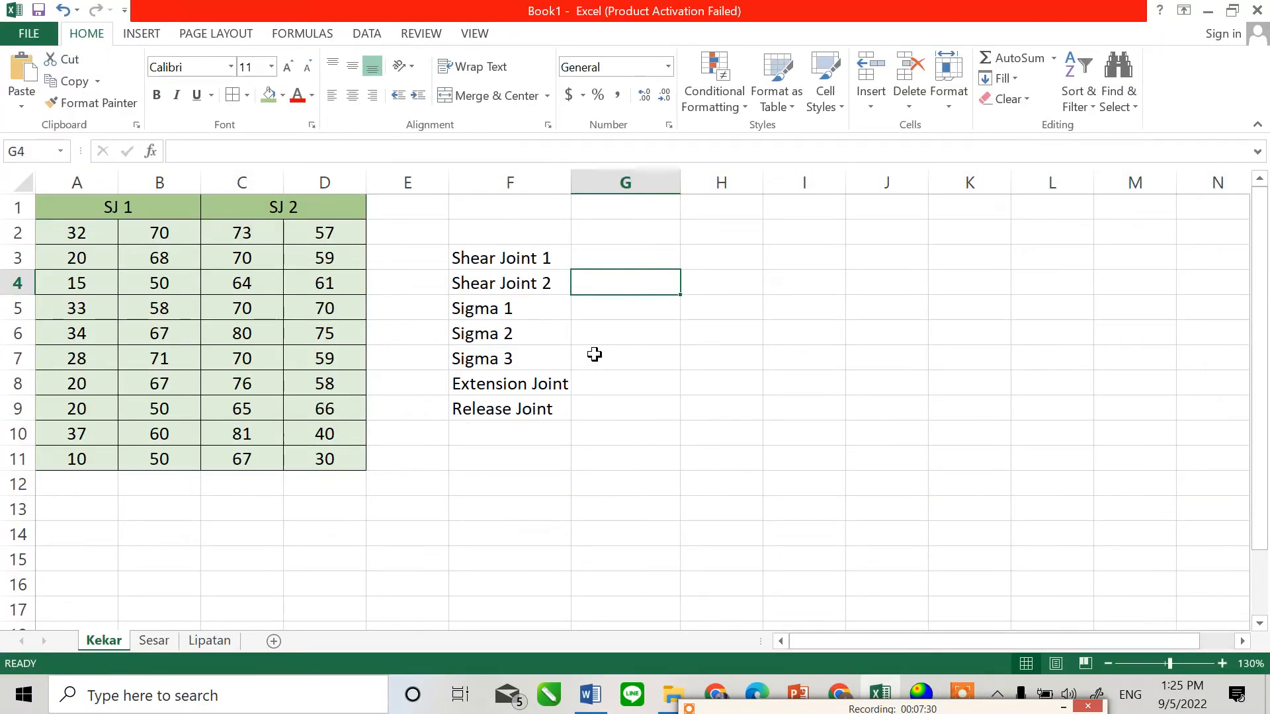
{"action": "key", "text": "alt+Tab"}
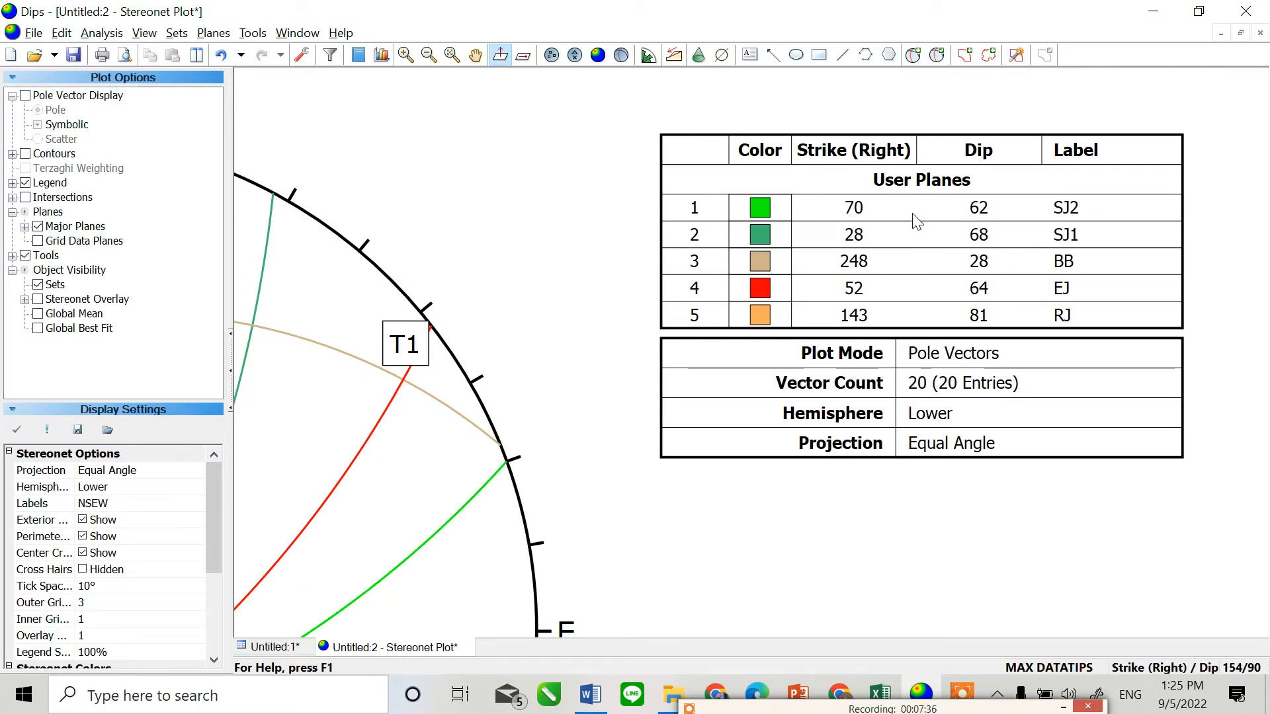
{"action": "key", "text": "alt+Tab"}
{"action": "type", "text": "7"}
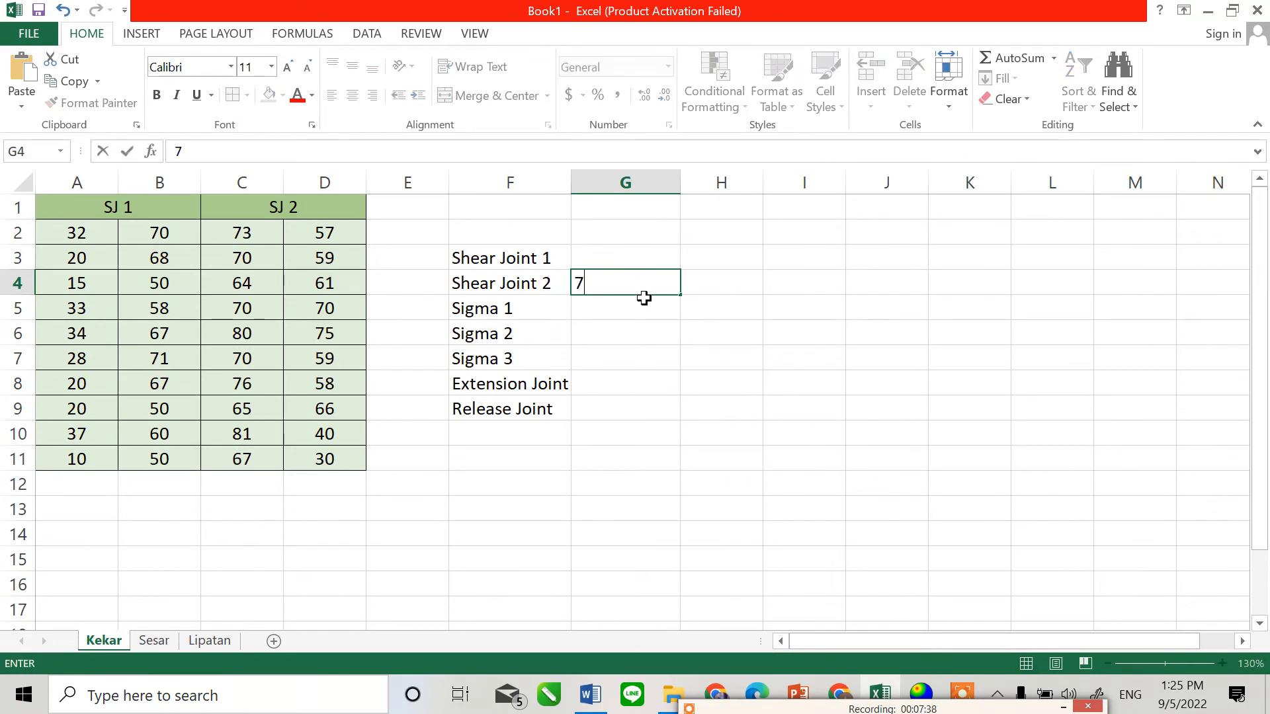
{"action": "type", "text": "0/62"}
Look up the SJ1 plane in Dips and enter its strike/dip 28/68 beside Shear Joint 1 in Excel cell G3.
{"action": "key", "text": "alt+Tab"}
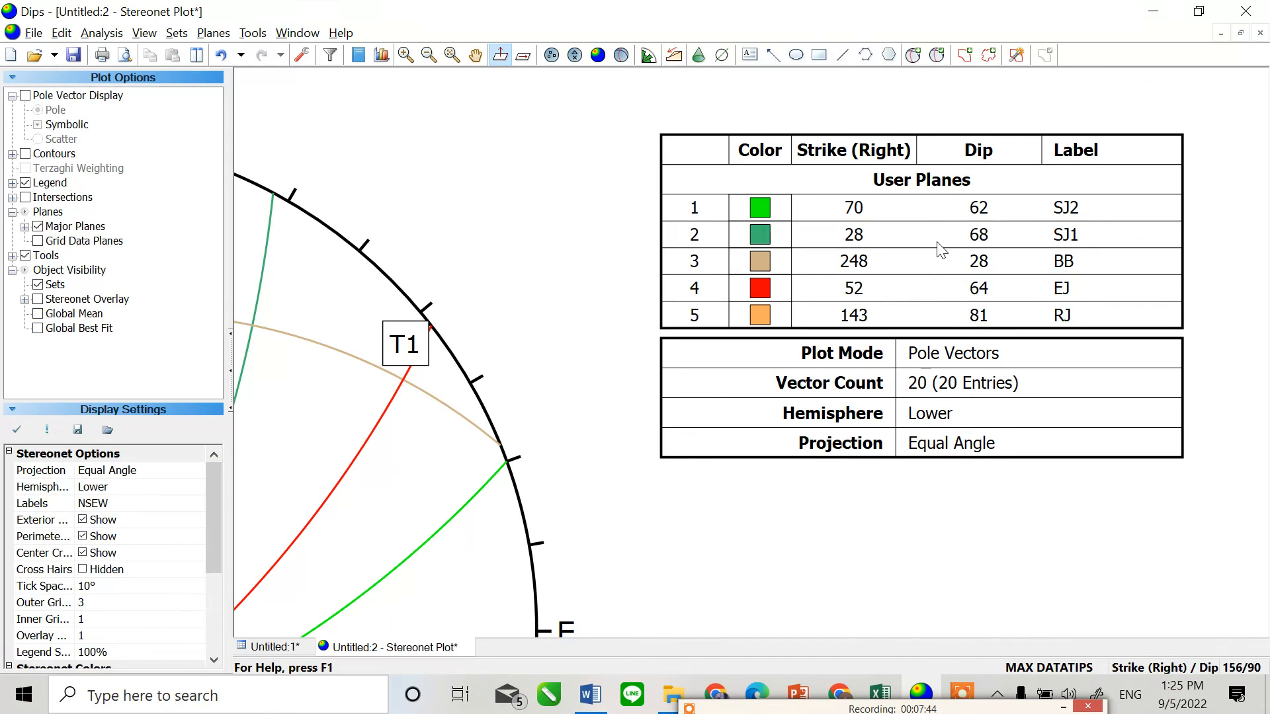
{"action": "key", "text": "alt+Tab"}
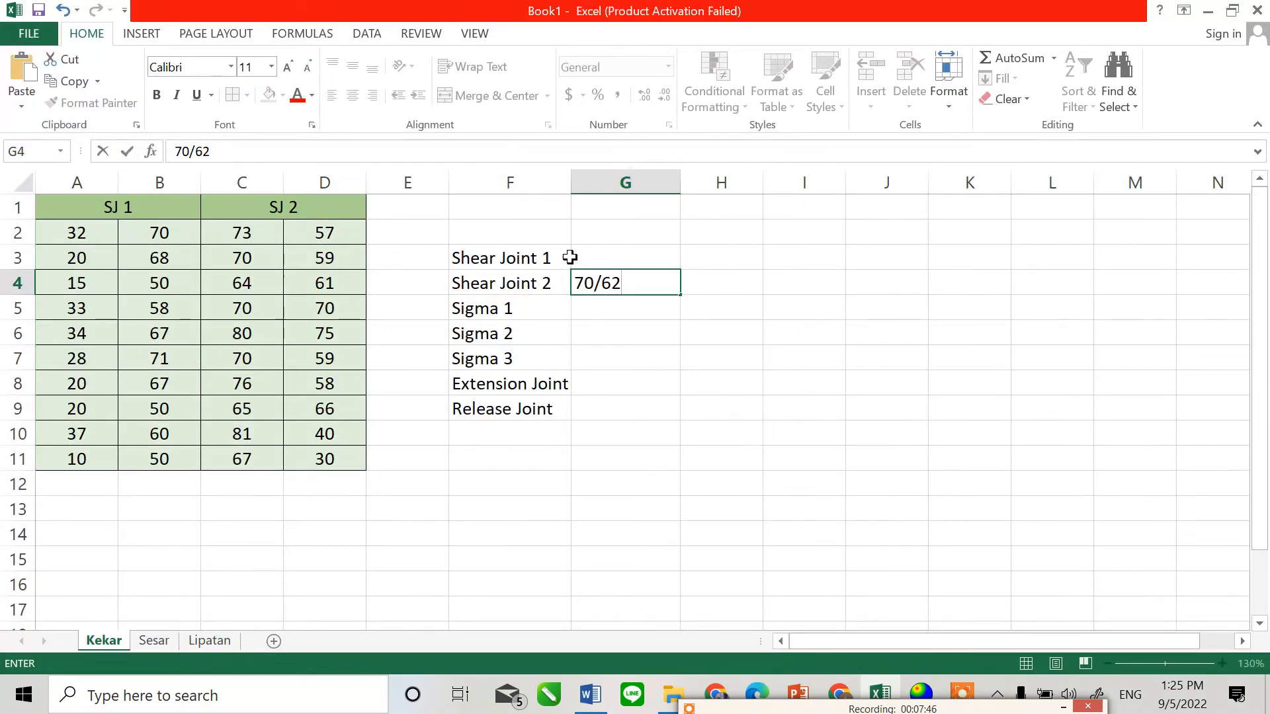
{"action": "left_click", "coordinate": [583, 258]}
{"action": "type", "text": "28/"}
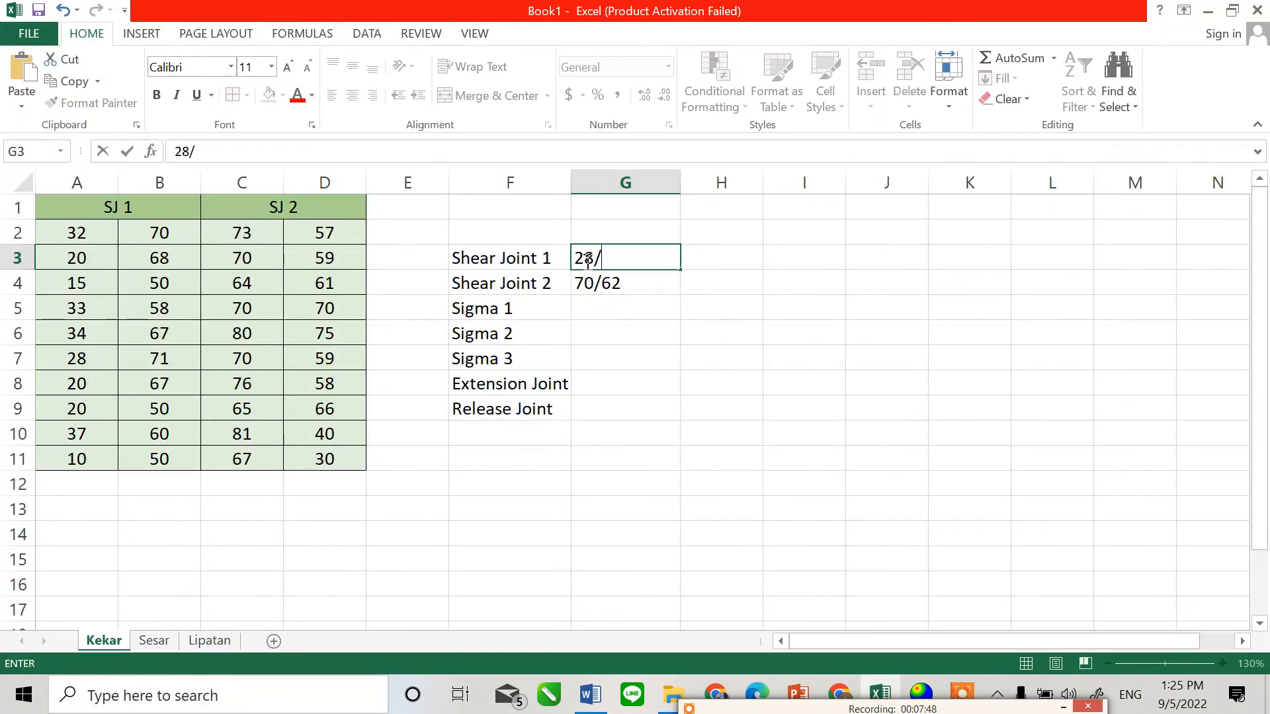
{"action": "type", "text": "68"}
{"action": "key", "text": "Return"}
{"action": "key", "text": "Return"}
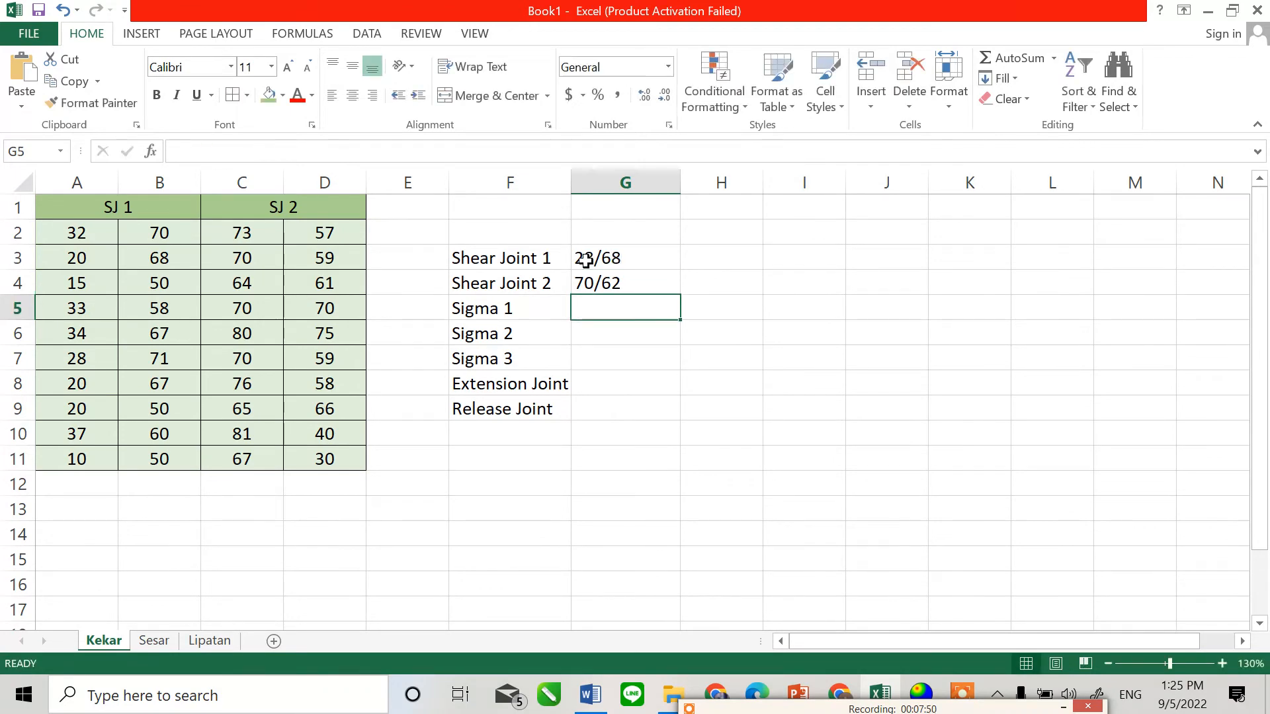
Look up the EJ plane in Dips and enter its strike/dip 52/64 beside Extension Joint in Excel cell G8.
{"action": "key", "text": "alt+Tab"}
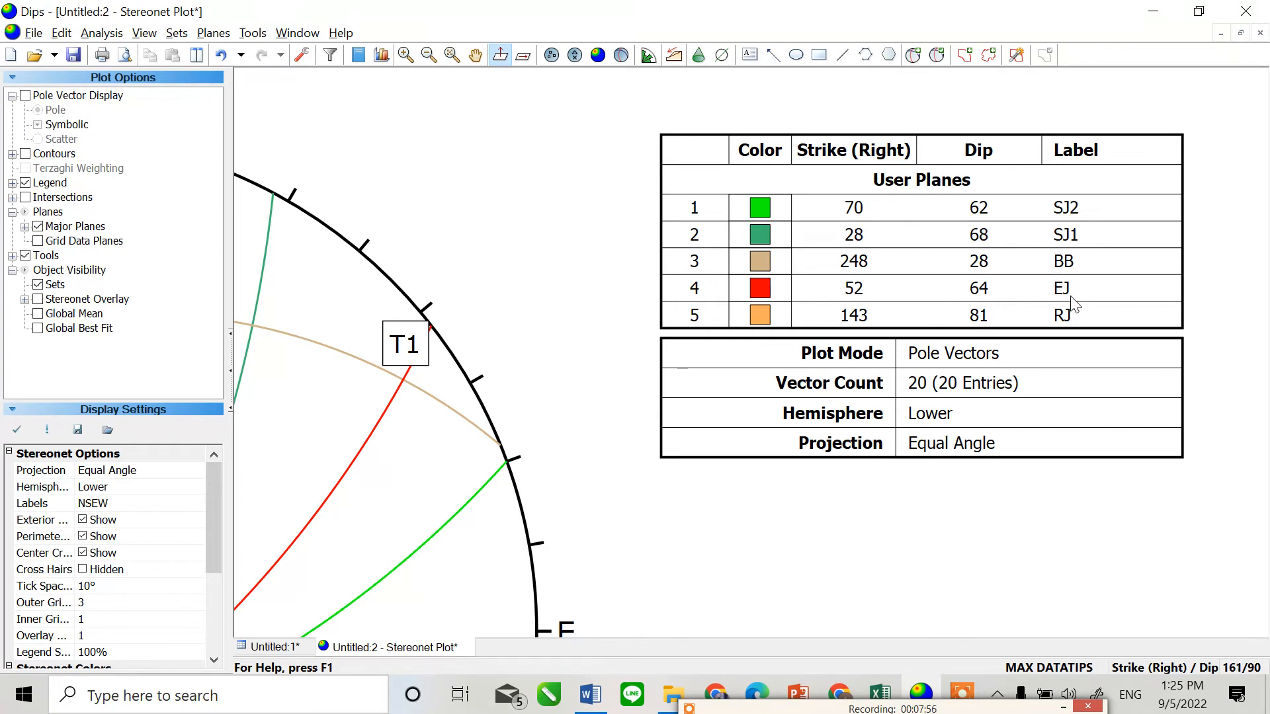
{"action": "key", "text": "alt+Tab"}
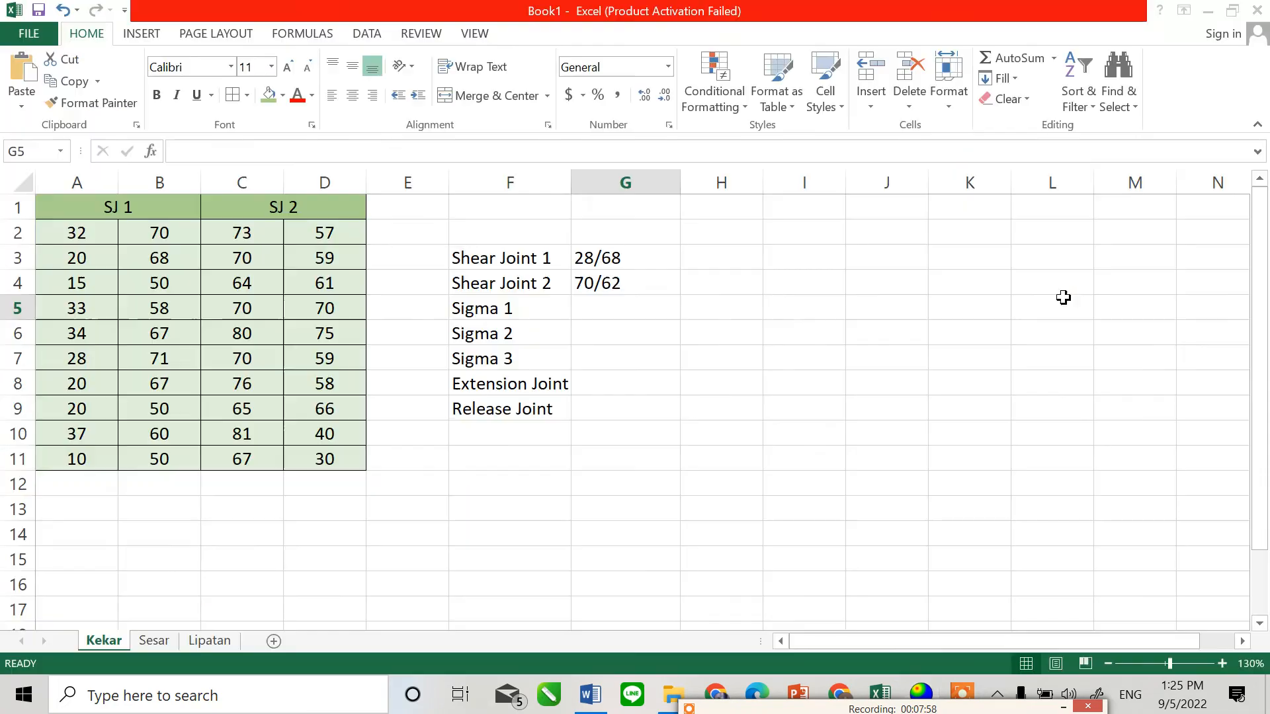
{"action": "left_click", "coordinate": [615, 388]}
{"action": "type", "text": "52/64"}
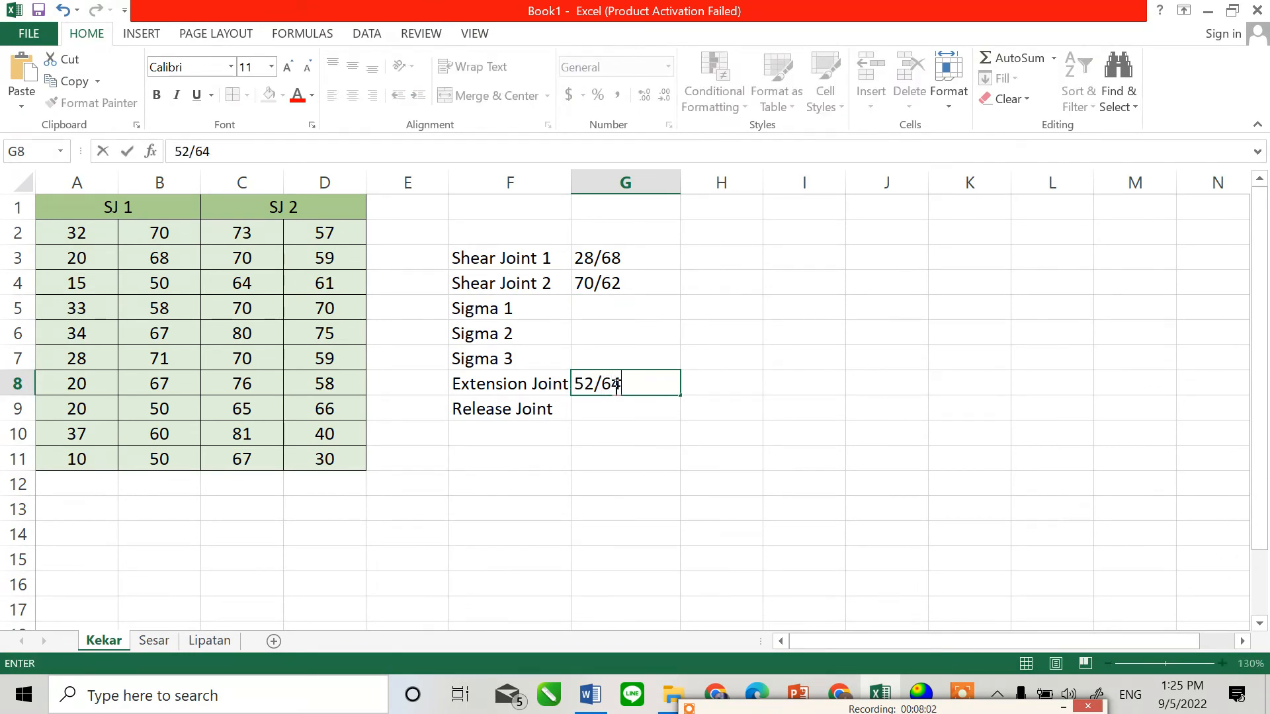
Look up the RJ plane in Dips and enter its strike/dip 143/81 beside Release Joint in Excel cell G9.
{"action": "key", "text": "alt+Tab"}
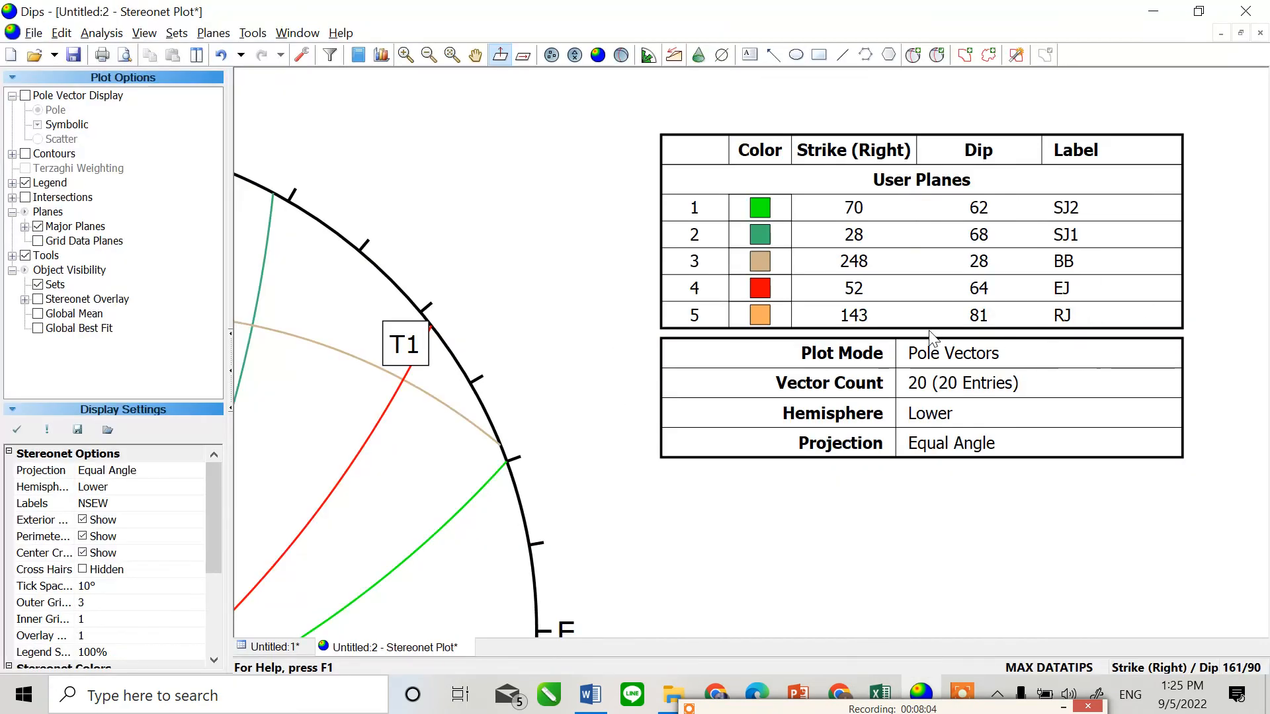
{"action": "key", "text": "alt+Tab"}
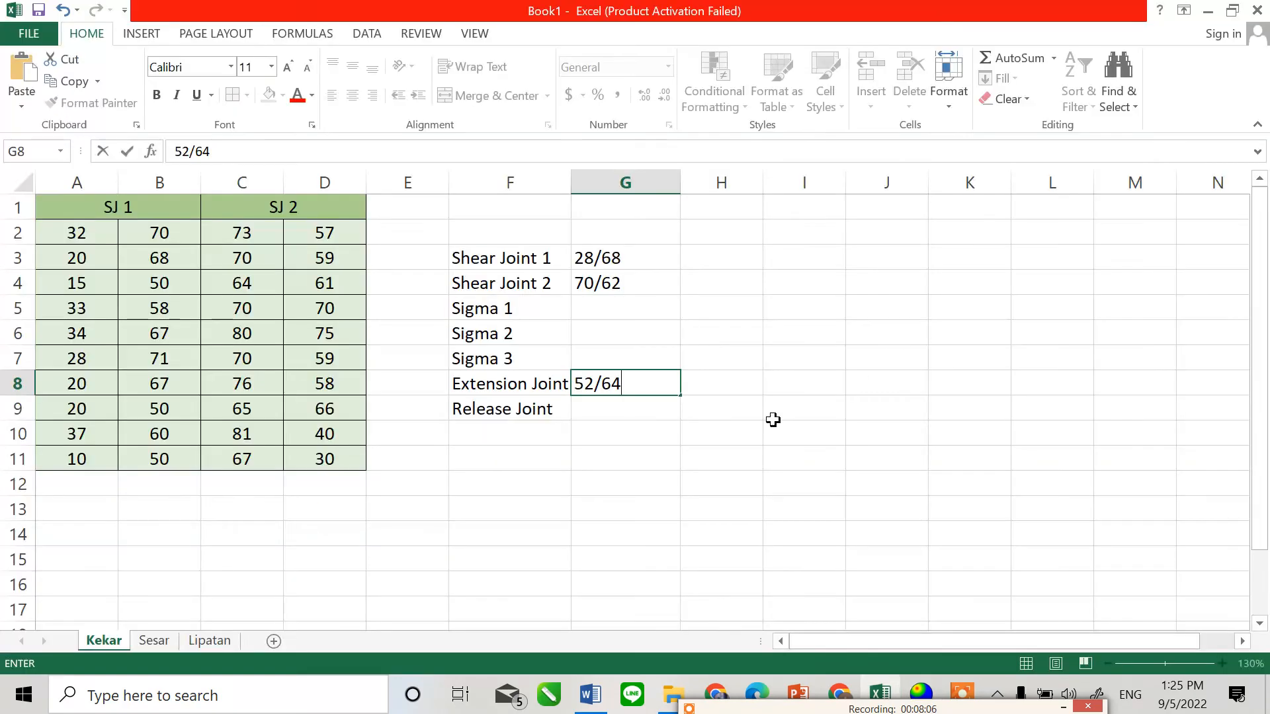
{"action": "left_click", "coordinate": [604, 408]}
{"action": "type", "text": "143"}
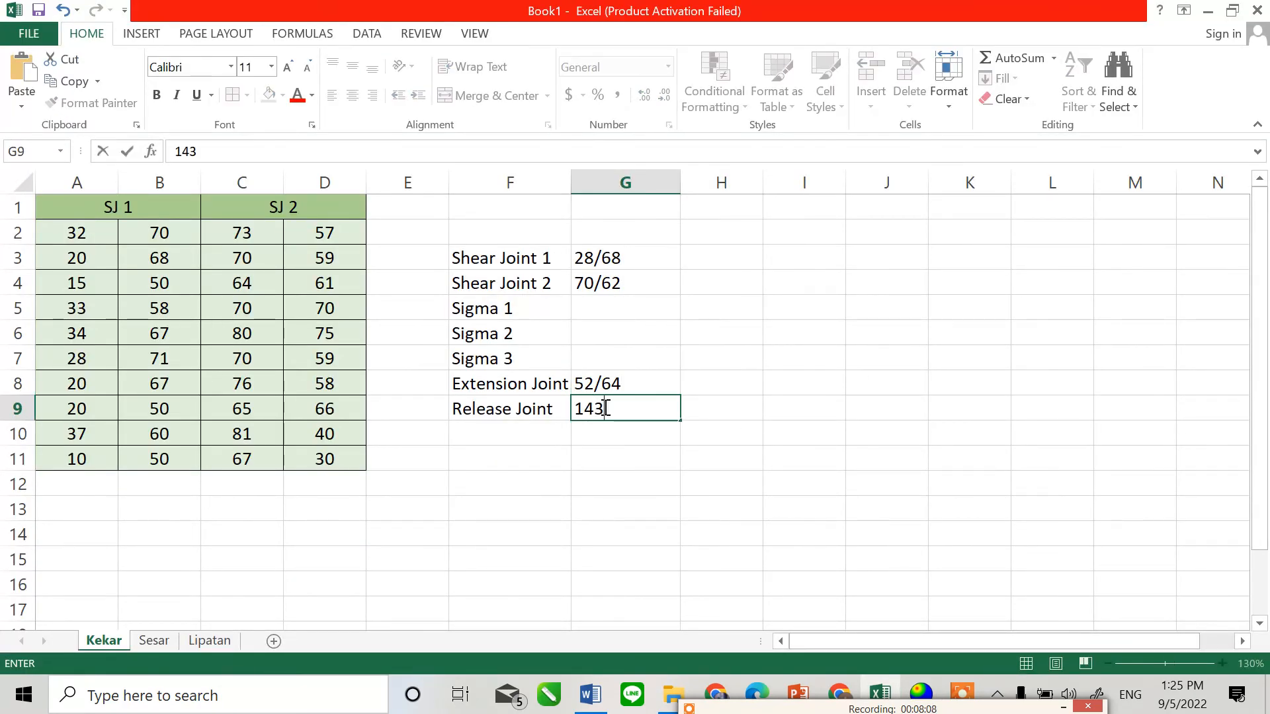
{"action": "type", "text": "/82"}
{"action": "key", "text": "BackSpace"}
{"action": "key", "text": "alt+Tab"}
{"action": "scroll", "coordinate": [741, 449], "scroll_direction": "down", "scroll_amount": 2}
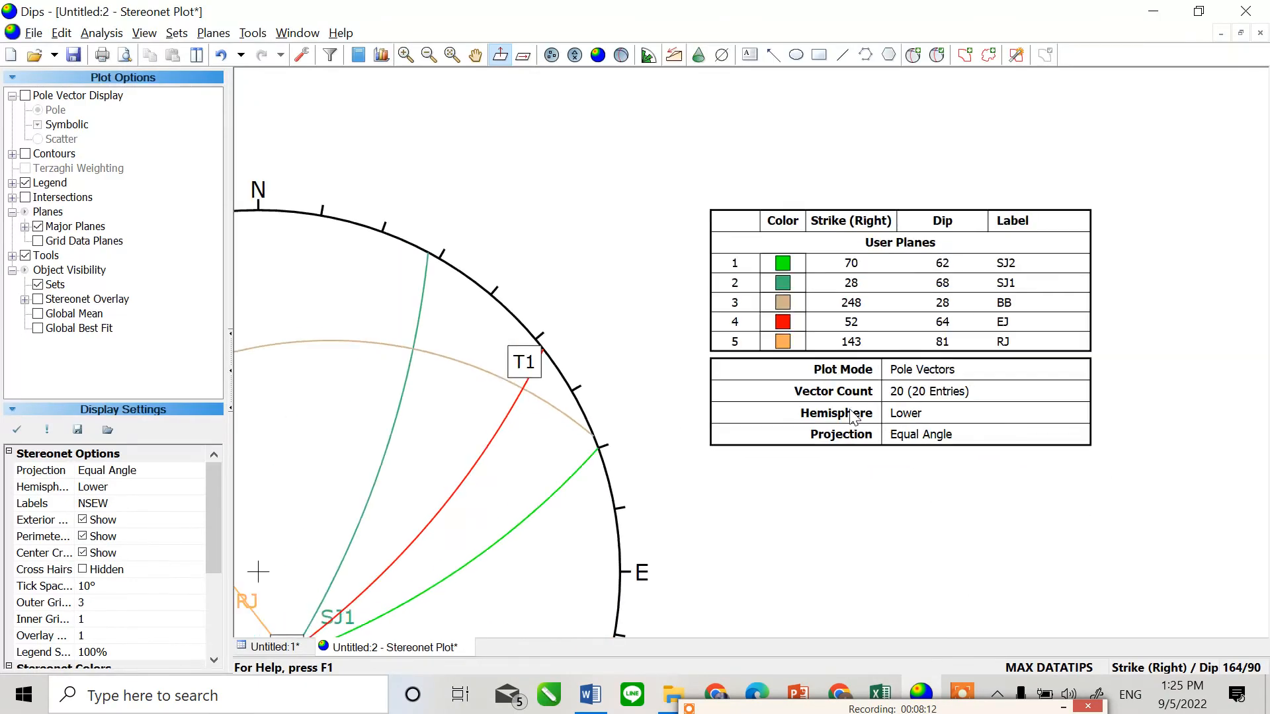
{"action": "scroll", "coordinate": [741, 449], "scroll_direction": "down", "scroll_amount": 2}
{"action": "key", "text": "alt+Tab"}
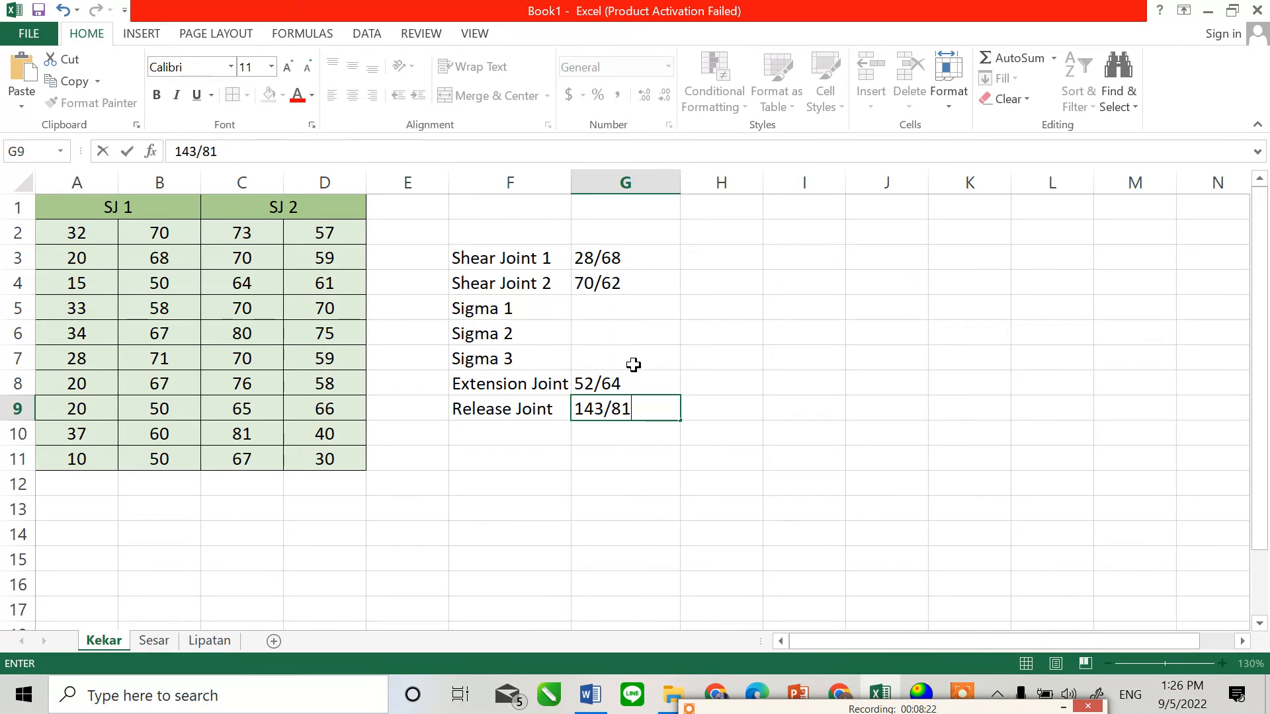
Switch to Dips and change the orientation convention to Trend / Plunge.
{"action": "key", "text": "alt+Tab"}
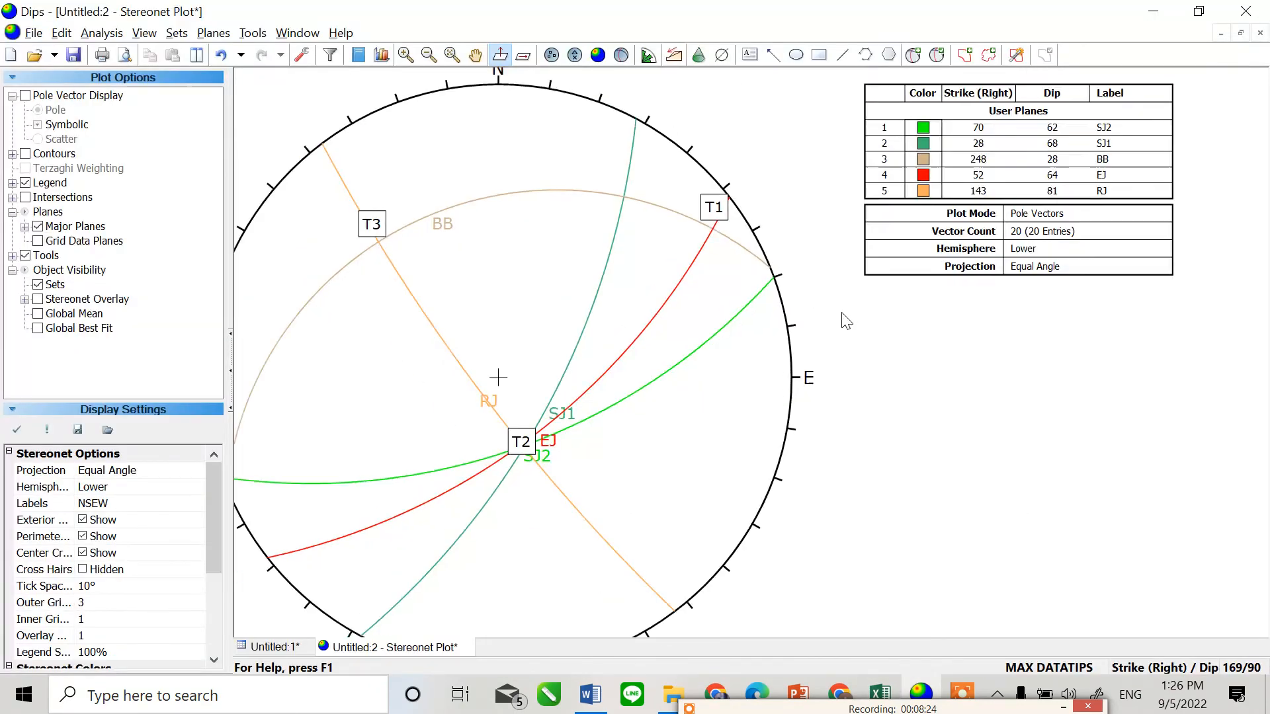
{"action": "left_click", "coordinate": [1187, 668]}
{"action": "left_click", "coordinate": [1186, 669]}
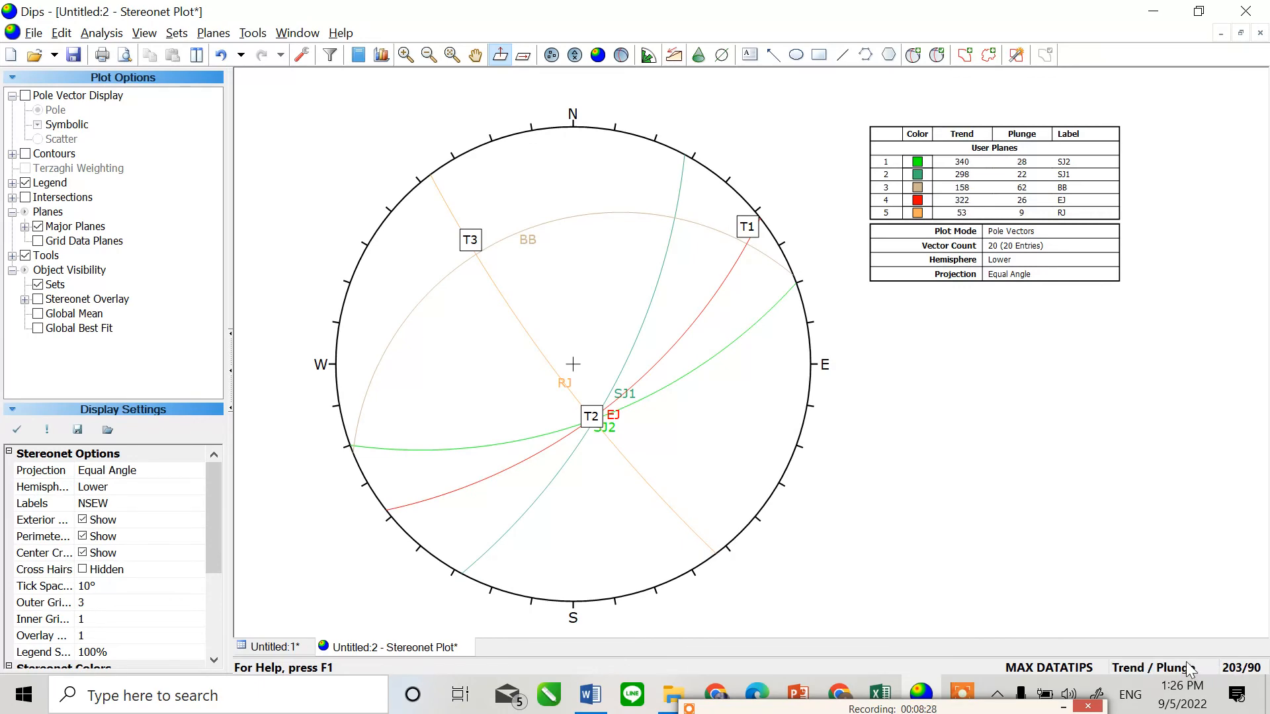
Read the orientation where the EJ and BB planes cross at T1 and enter 6, 55 beside Sigma 1 in Excel cell G5.
{"action": "scroll", "coordinate": [608, 455], "scroll_direction": "up", "scroll_amount": 3}
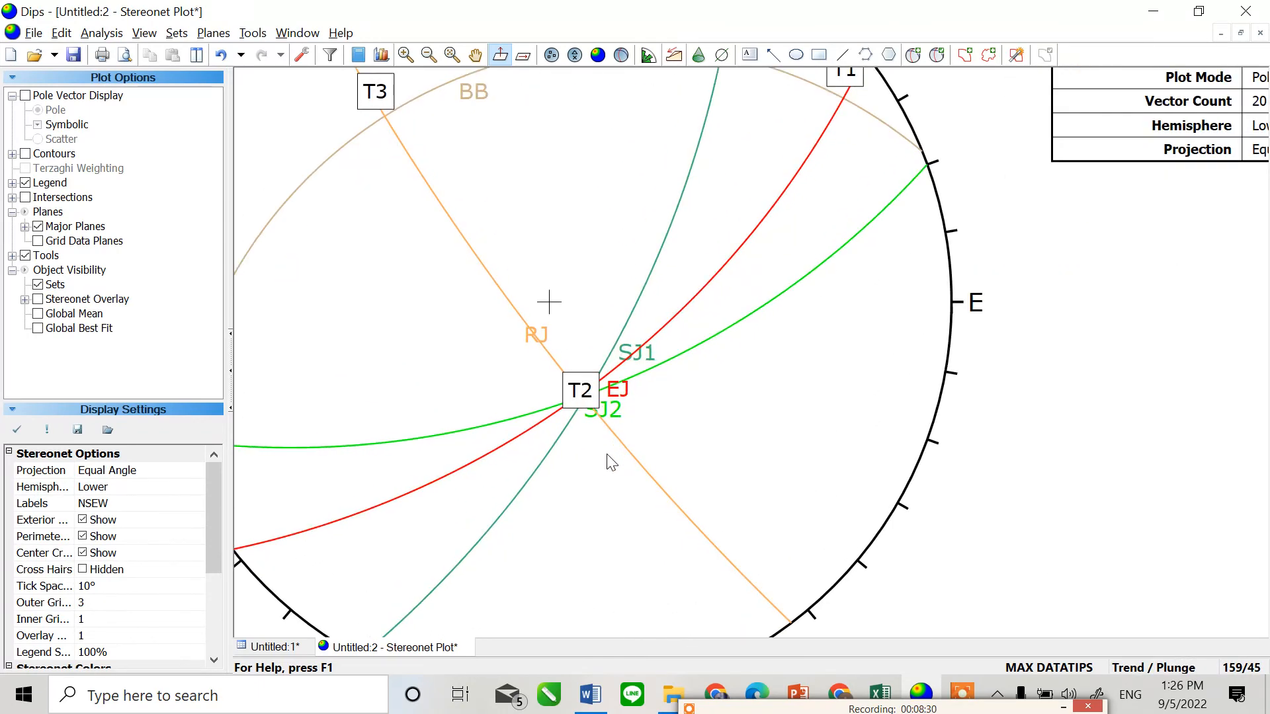
{"action": "scroll", "coordinate": [607, 397], "scroll_direction": "down", "scroll_amount": 3}
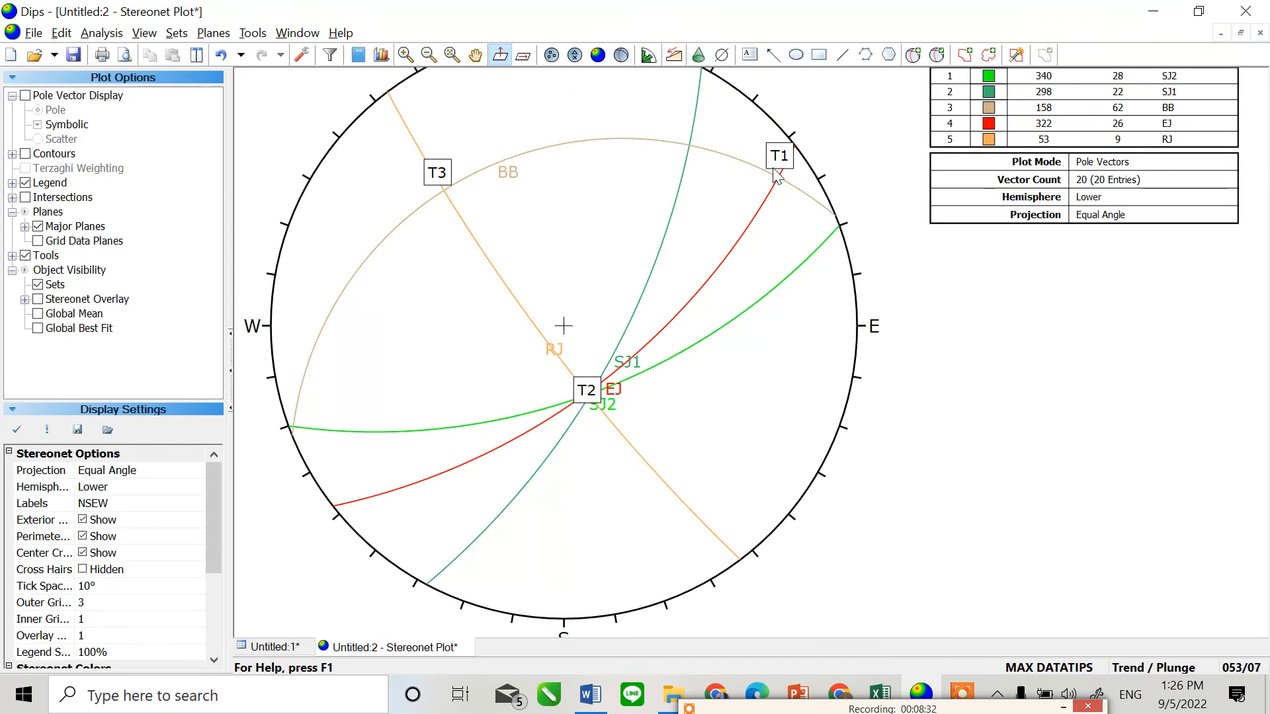
{"action": "scroll", "coordinate": [787, 176], "scroll_direction": "up", "scroll_amount": 3}
{"action": "scroll", "coordinate": [787, 173], "scroll_direction": "up", "scroll_amount": 1}
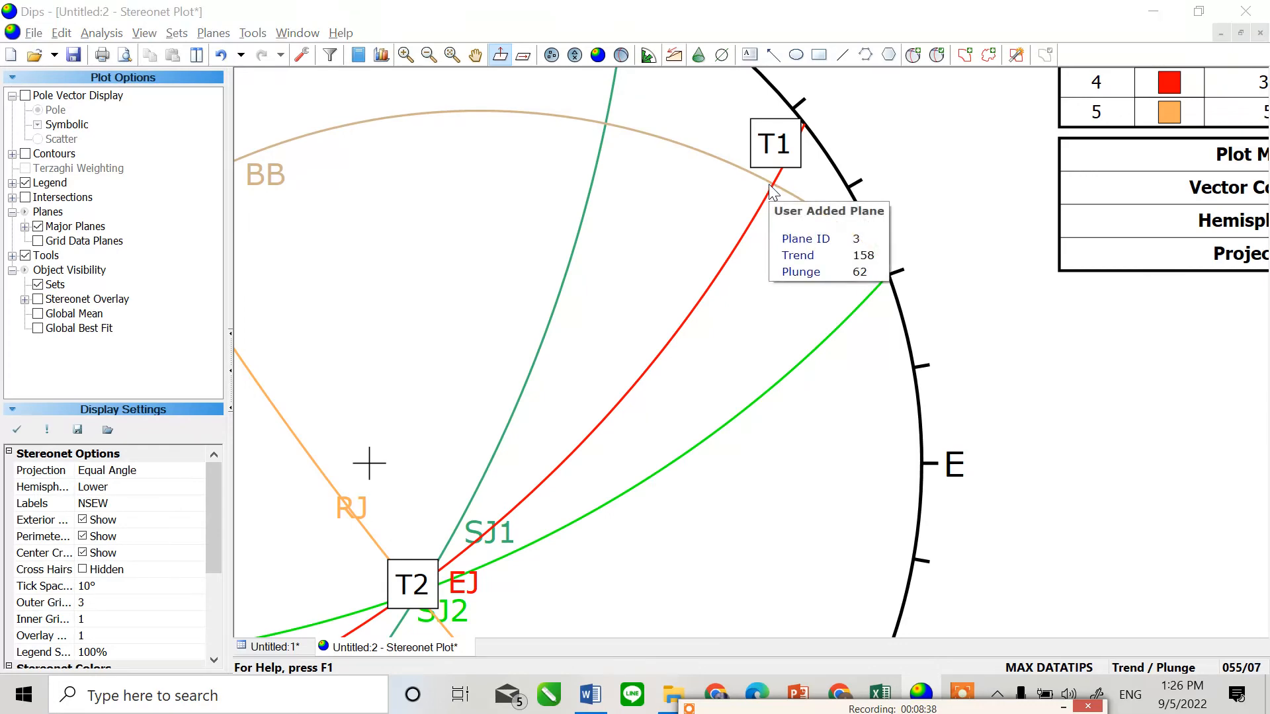
{"action": "key", "text": "alt+Tab"}
{"action": "left_click", "coordinate": [582, 308]}
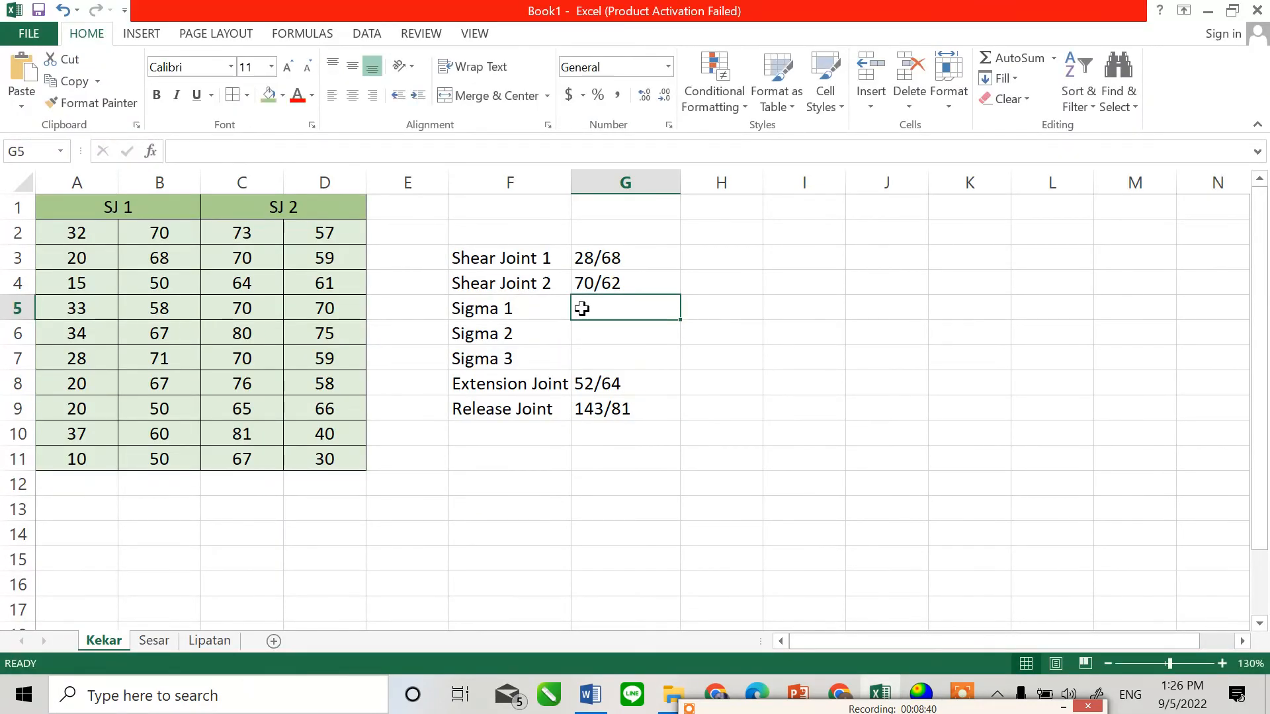
{"action": "type", "text": "6, 55"}
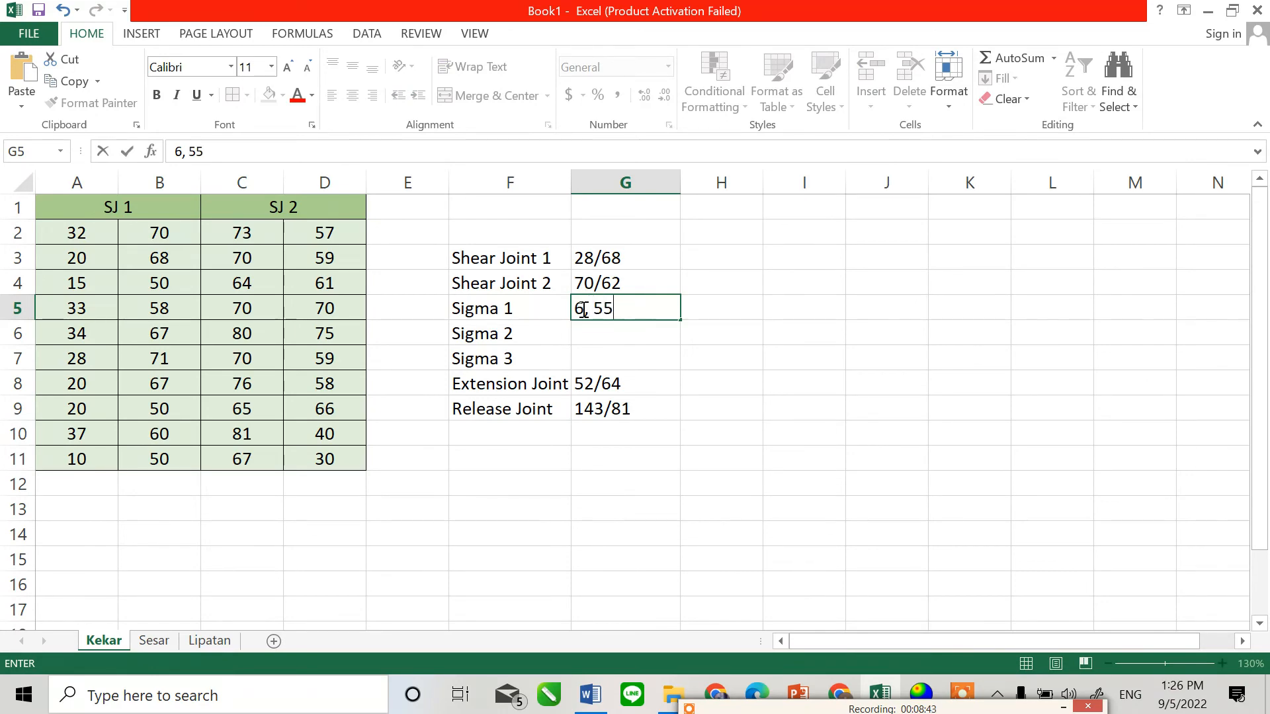
{"action": "key", "text": "Return"}
Read the orientation at T2 on the Dips stereonet and enter 62, 158 beside Sigma 2 in Excel cell G6.
{"action": "key", "text": "alt+Tab"}
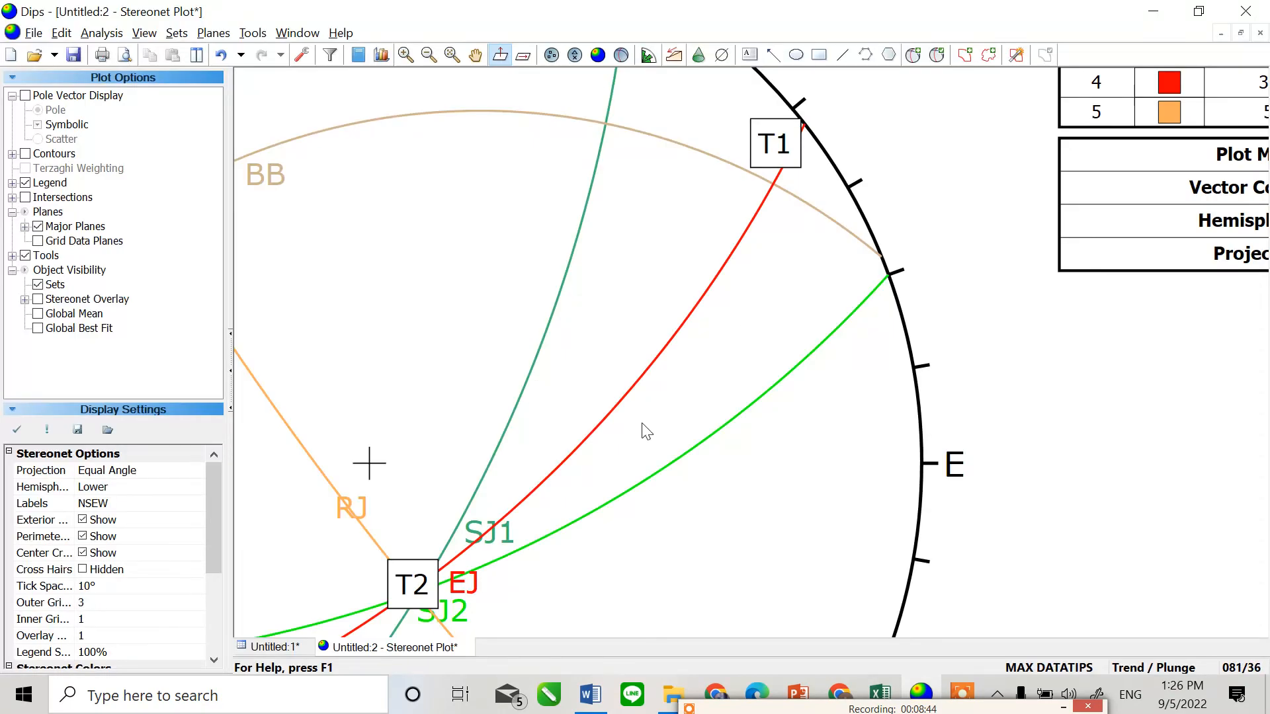
{"action": "left_click_drag", "start_coordinate": [643, 431], "coordinate": [683, 330]}
{"action": "scroll", "coordinate": [549, 410], "scroll_direction": "up", "scroll_amount": 5}
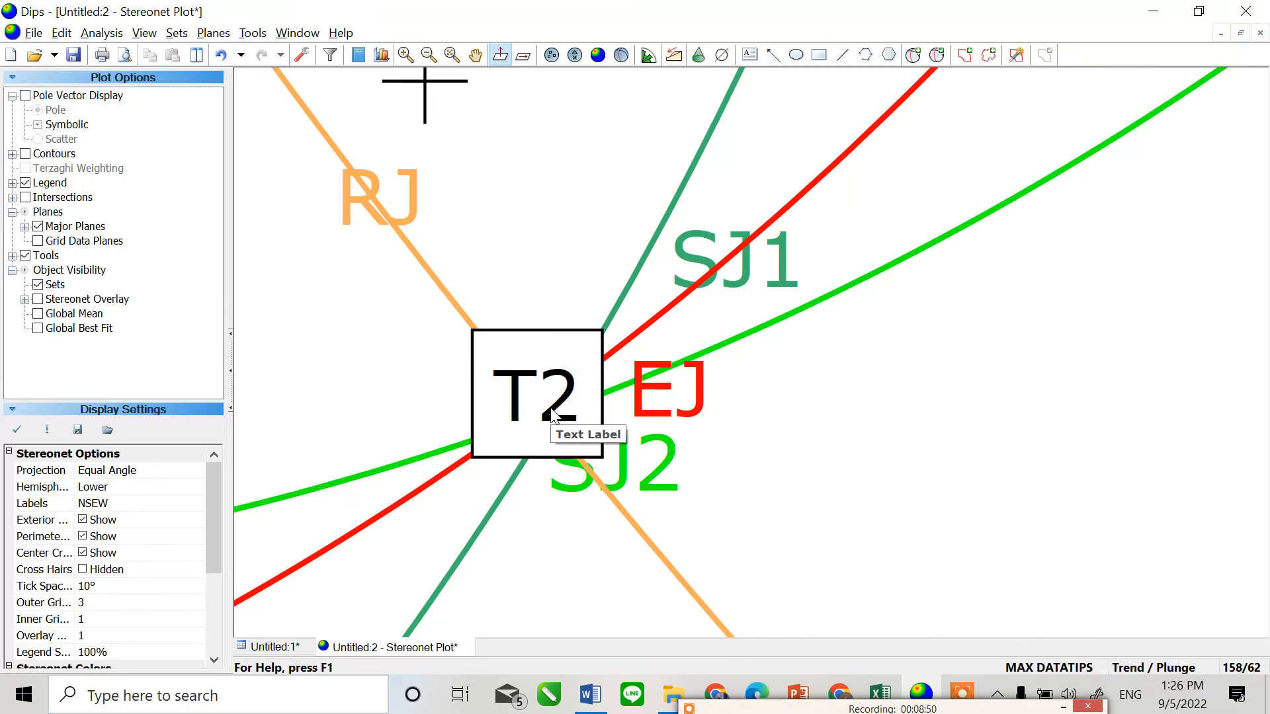
{"action": "key", "text": "alt+Tab"}
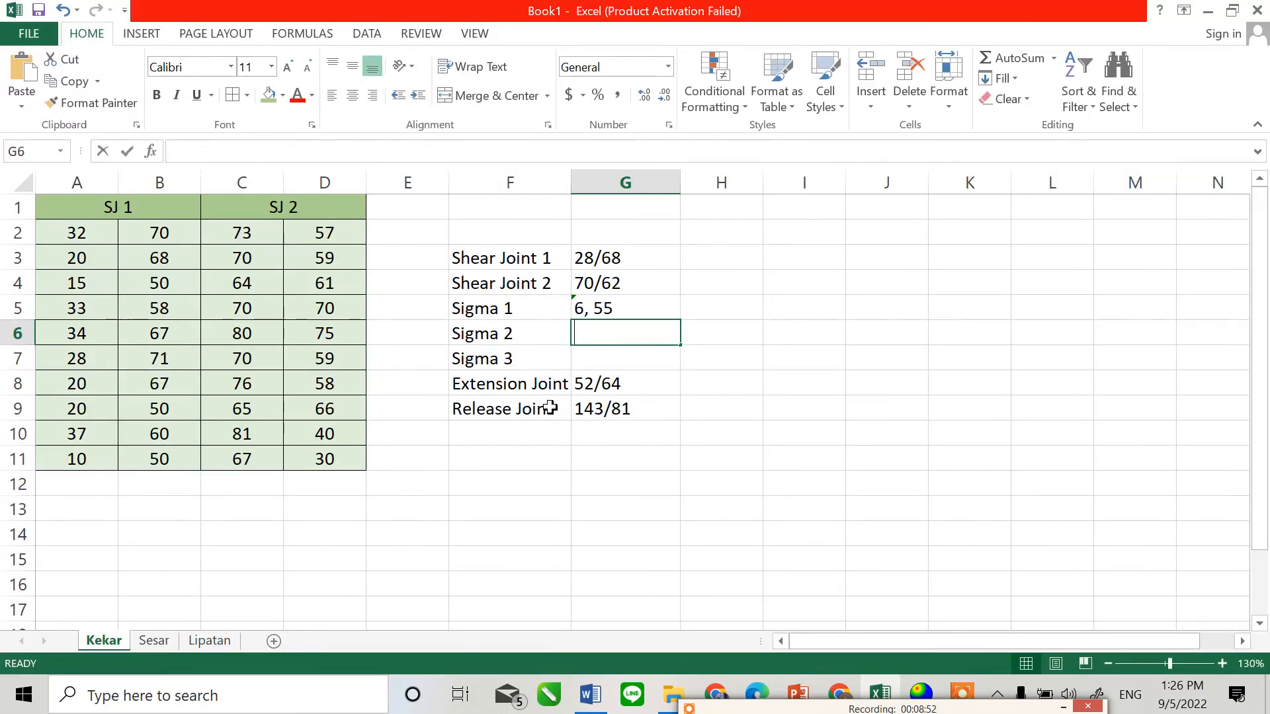
{"action": "type", "text": "62, 158"}
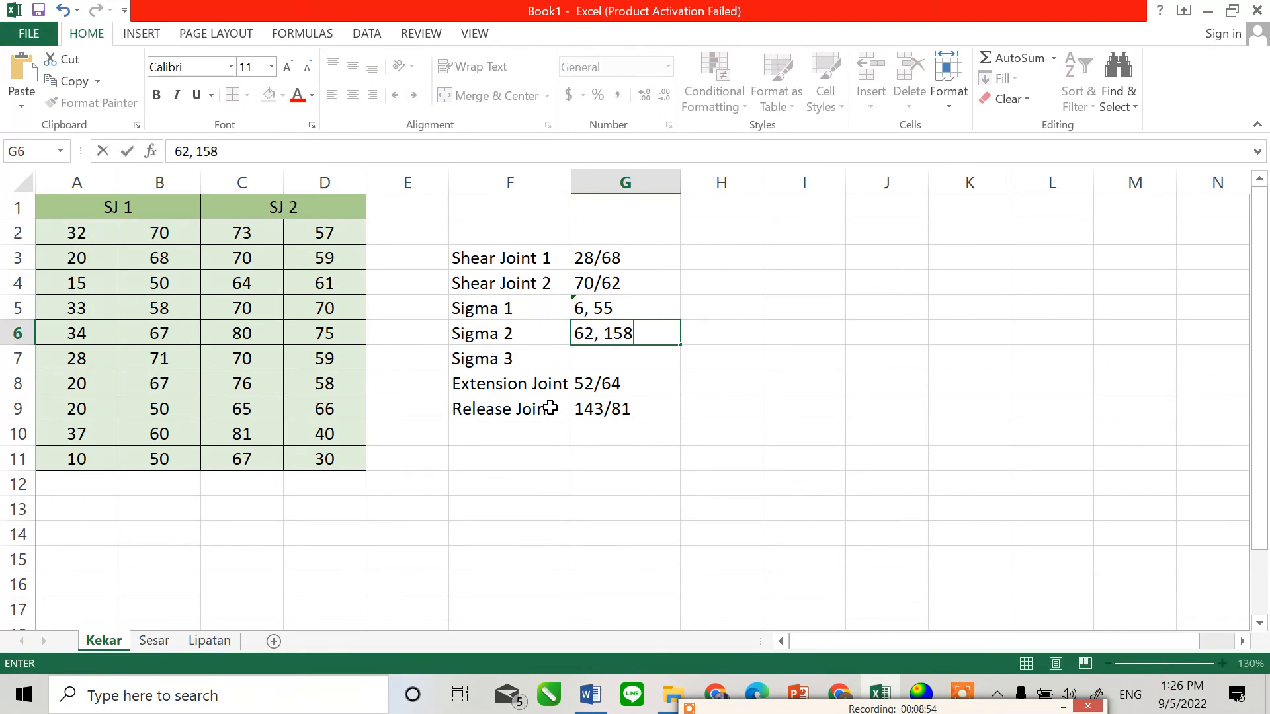
{"action": "key", "text": "Return"}
Read the orientation where the RJ and BB planes cross at T3 and enter 26,318 beside Sigma 3 in Excel cell G7.
{"action": "key", "text": "alt+Tab"}
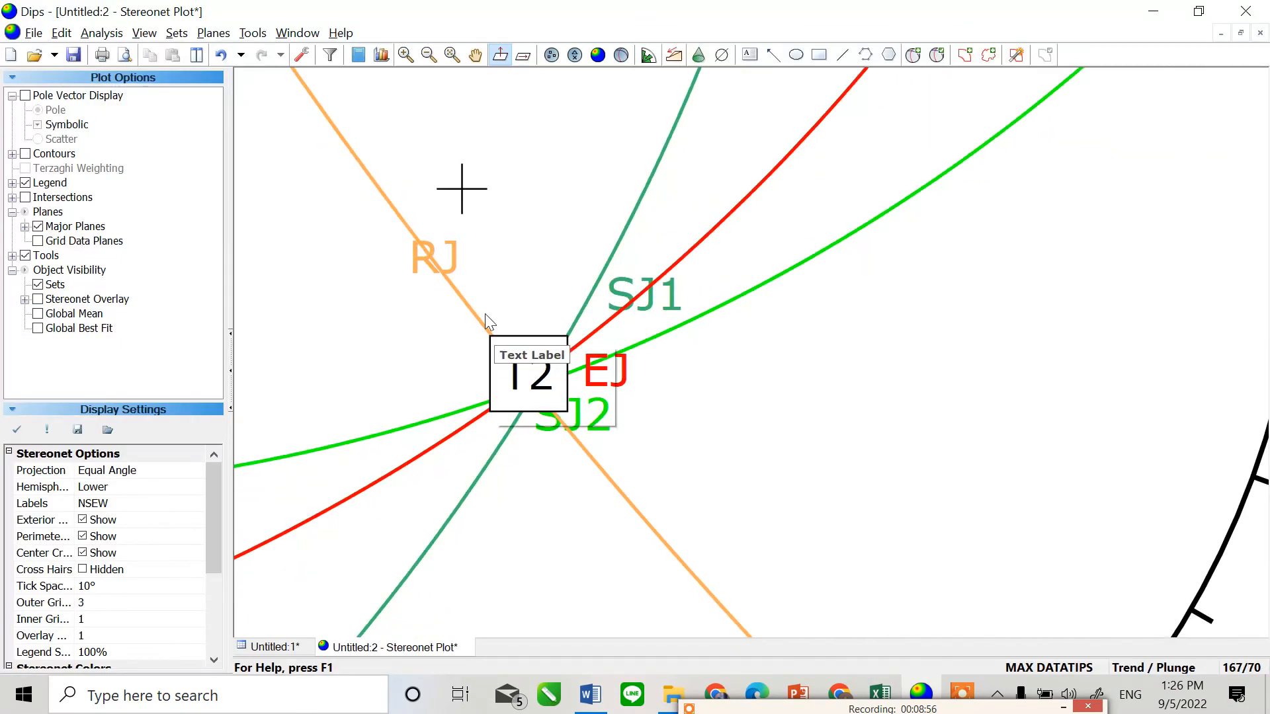
{"action": "scroll", "coordinate": [486, 313], "scroll_direction": "down", "scroll_amount": 2}
{"action": "left_click_drag", "start_coordinate": [372, 133], "coordinate": [808, 329]}
{"action": "left_click_drag", "start_coordinate": [615, 123], "coordinate": [613, 276]}
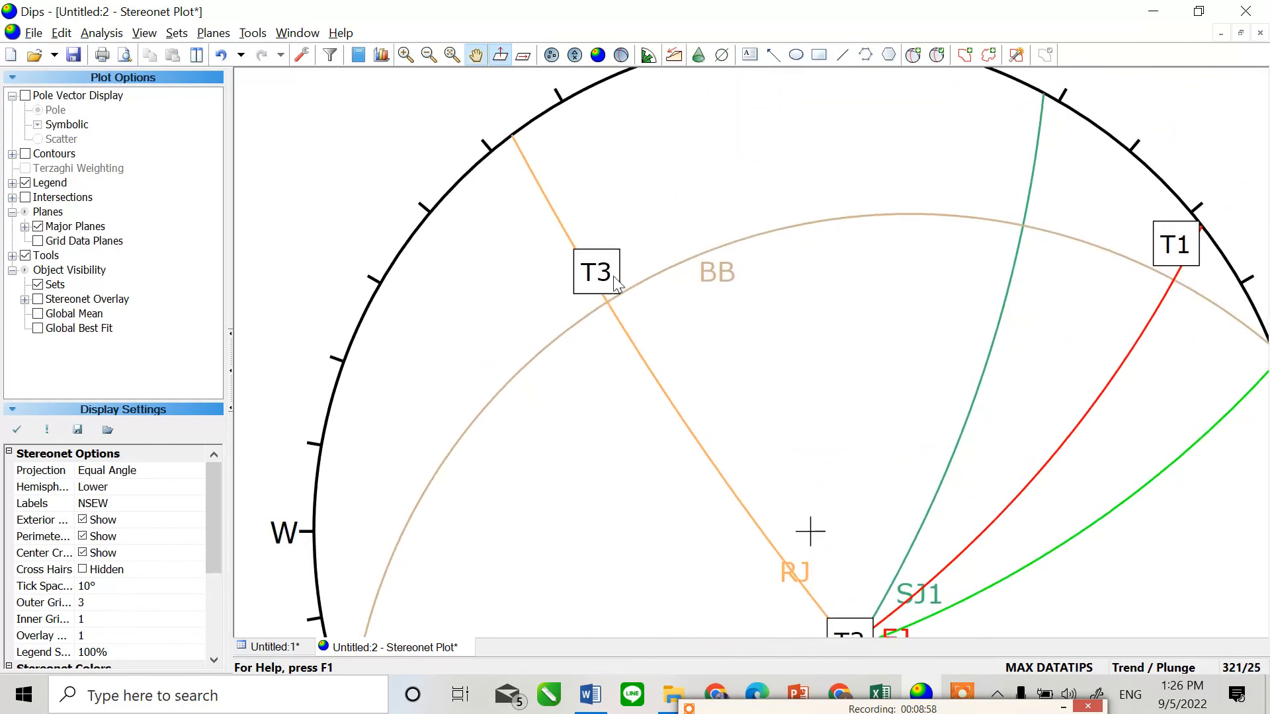
{"action": "scroll", "coordinate": [613, 275], "scroll_direction": "up", "scroll_amount": 3}
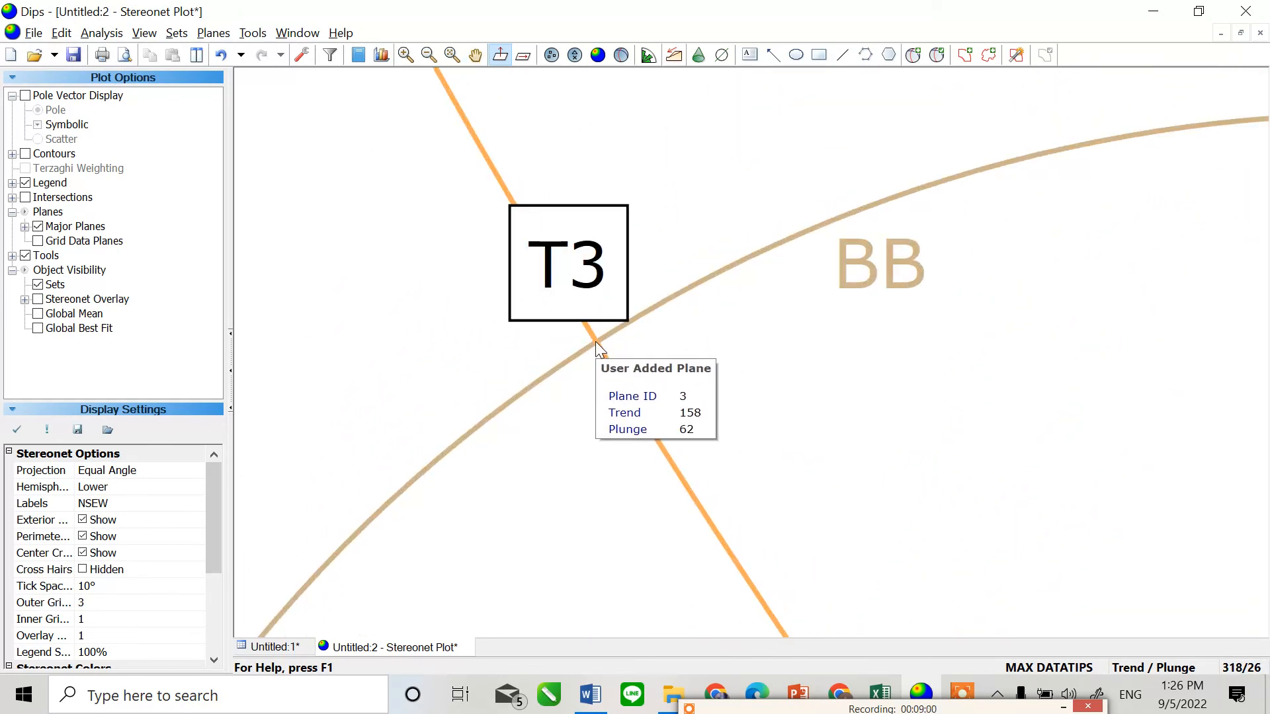
{"action": "key", "text": "alt+Tab"}
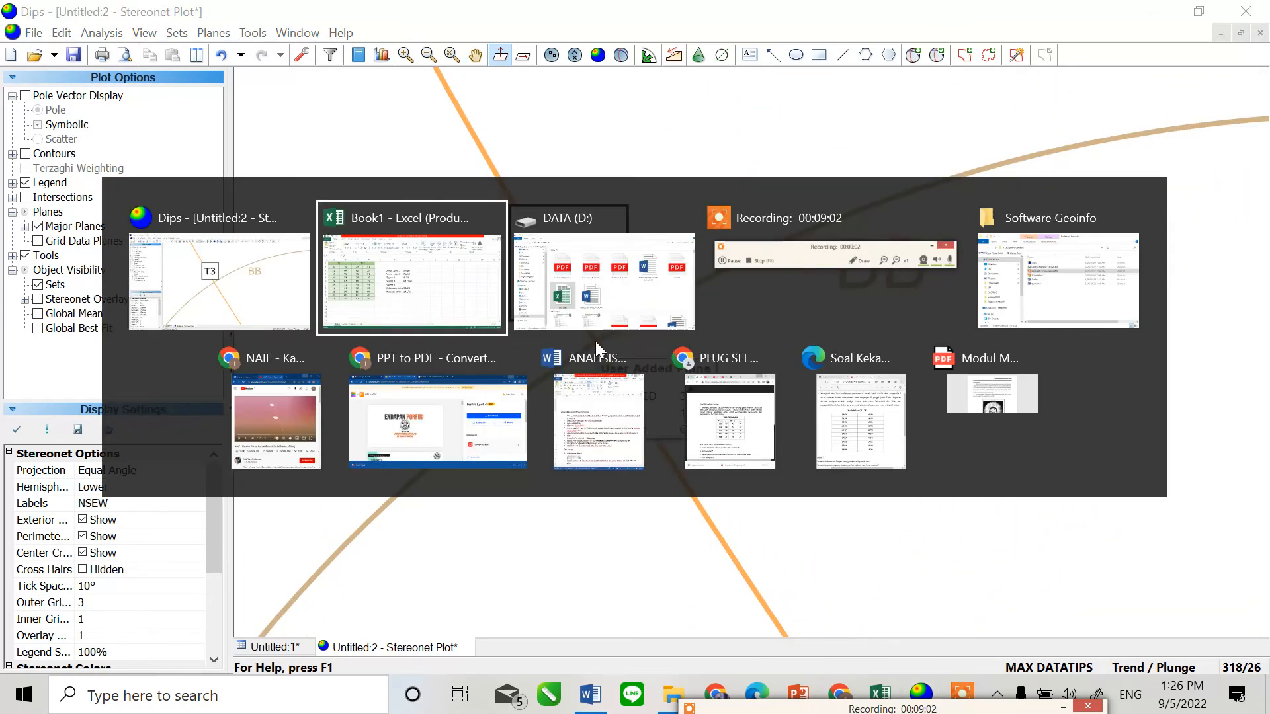
{"action": "type", "text": "26"}
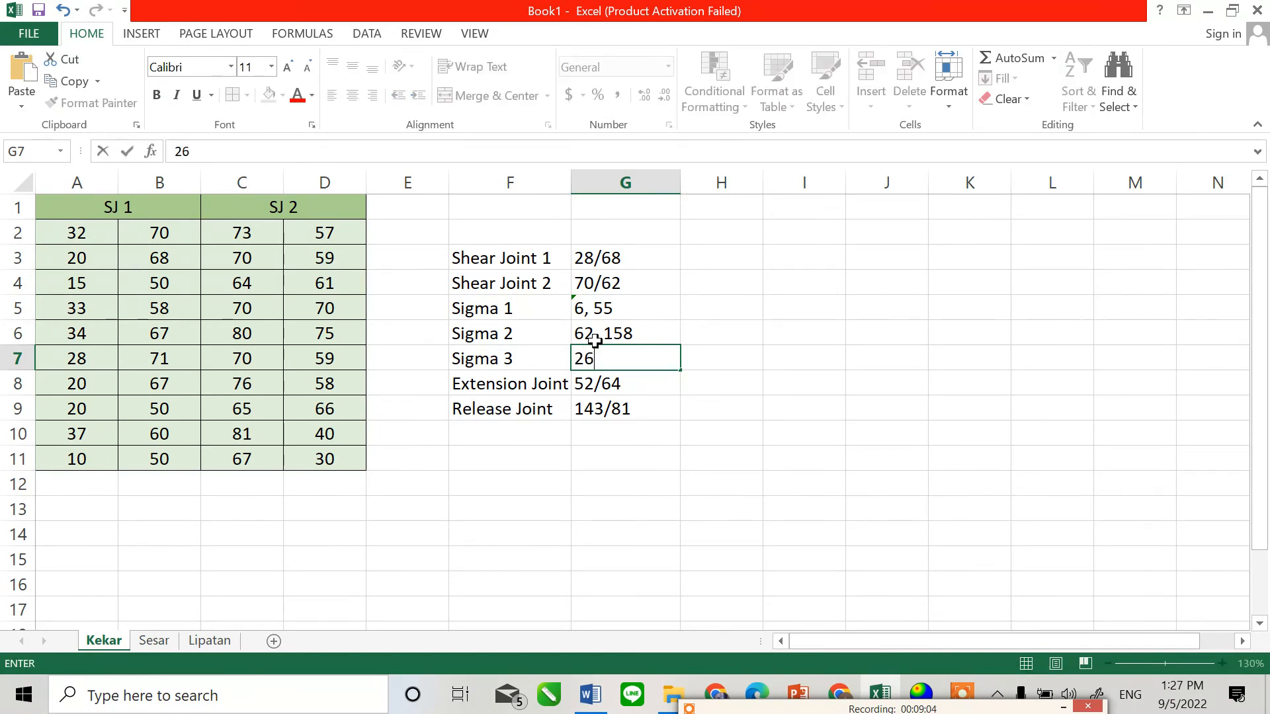
{"action": "type", "text": ",318"}
{"action": "key", "text": "Return"}
{"action": "left_click", "coordinate": [745, 356]}
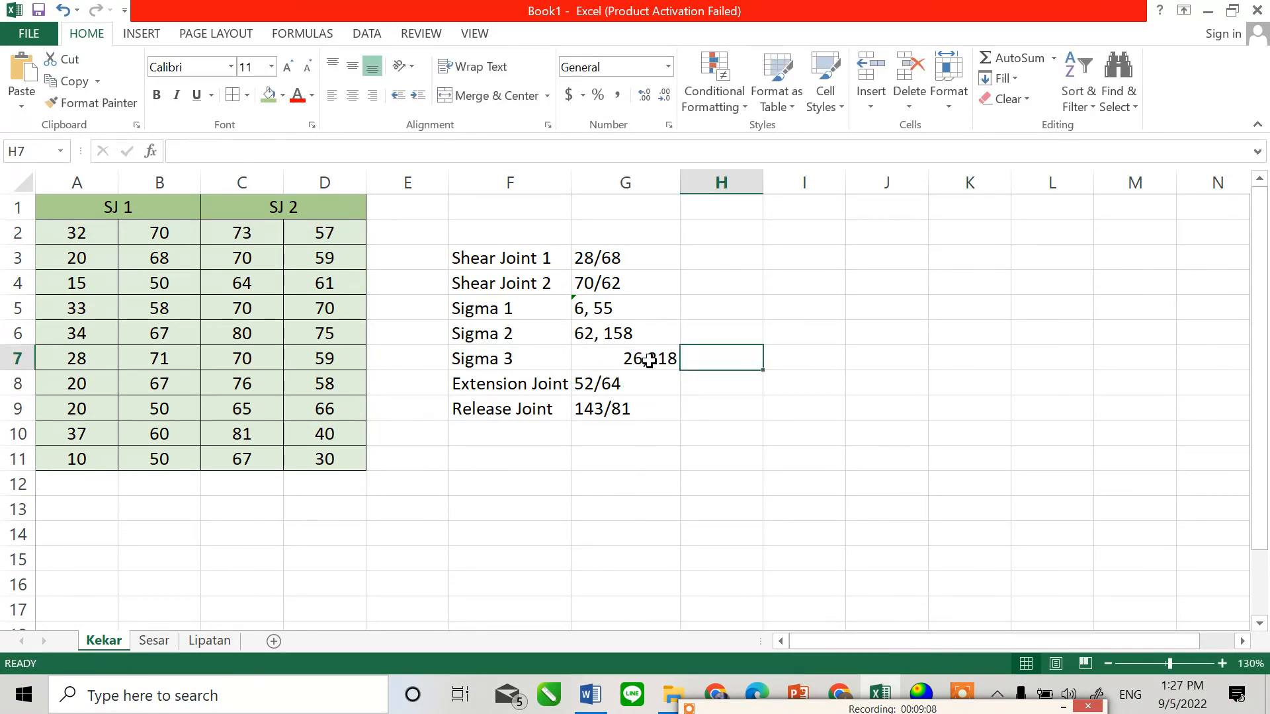
{"action": "left_click", "coordinate": [542, 460]}
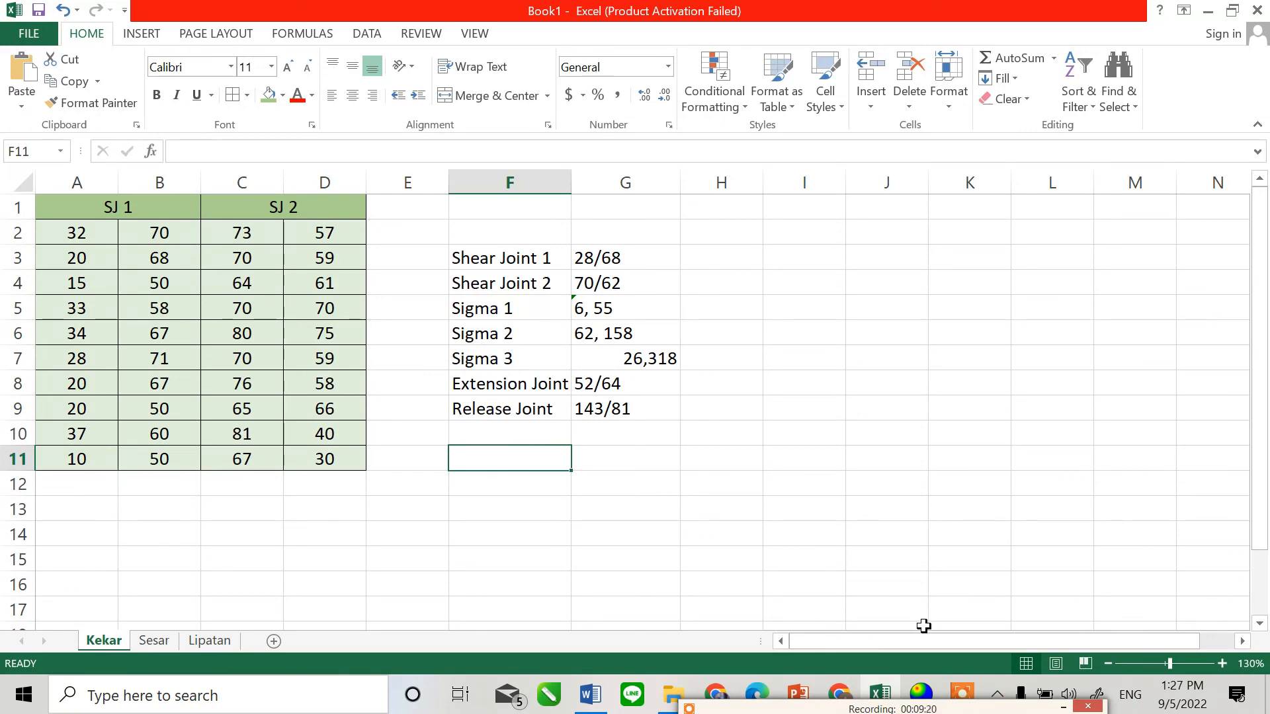
Return to Dips and view the whole stereonet together with its user planes legend.
{"action": "key", "text": "alt+Tab"}
{"action": "scroll", "coordinate": [864, 365], "scroll_direction": "down", "scroll_amount": 3}
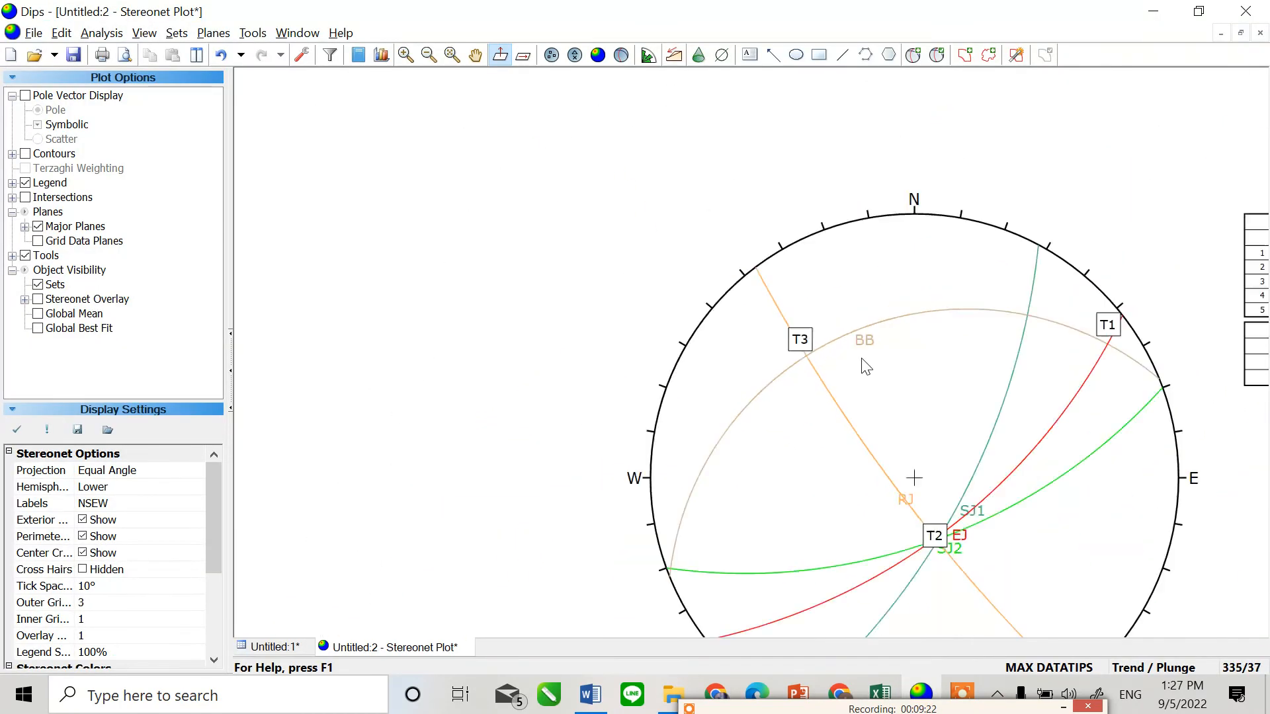
{"action": "scroll", "coordinate": [864, 365], "scroll_direction": "down", "scroll_amount": 3}
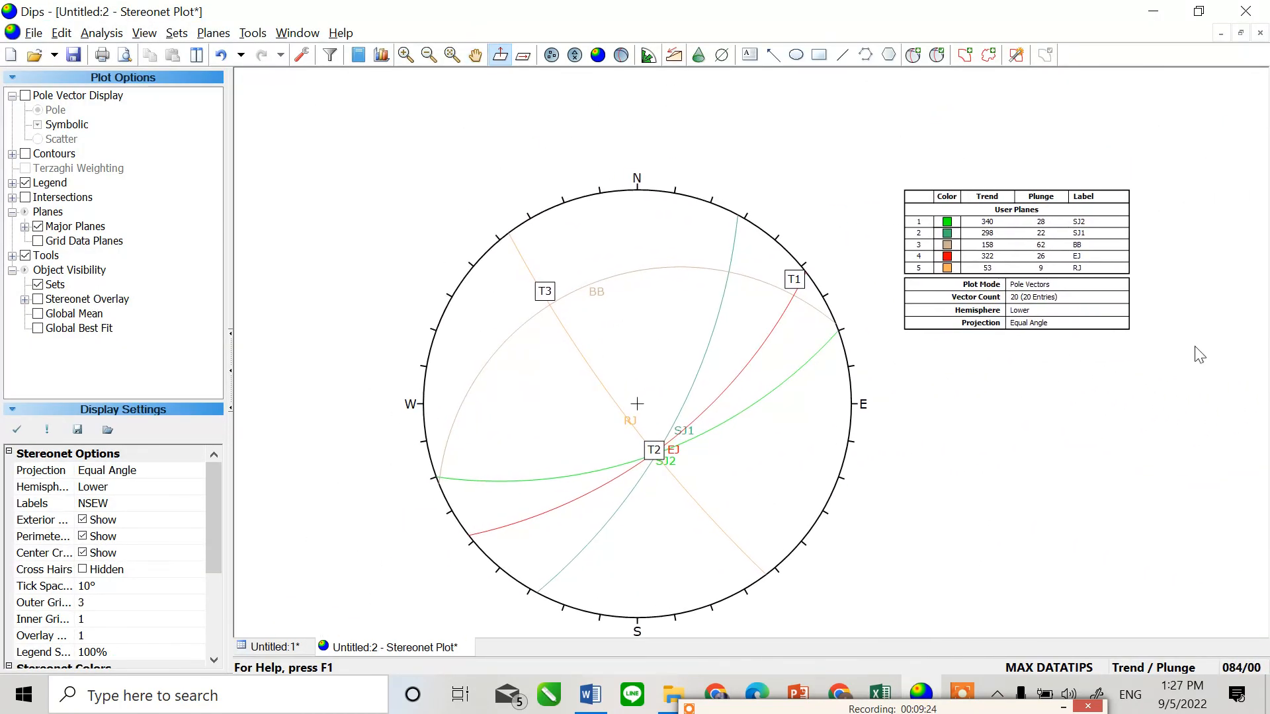